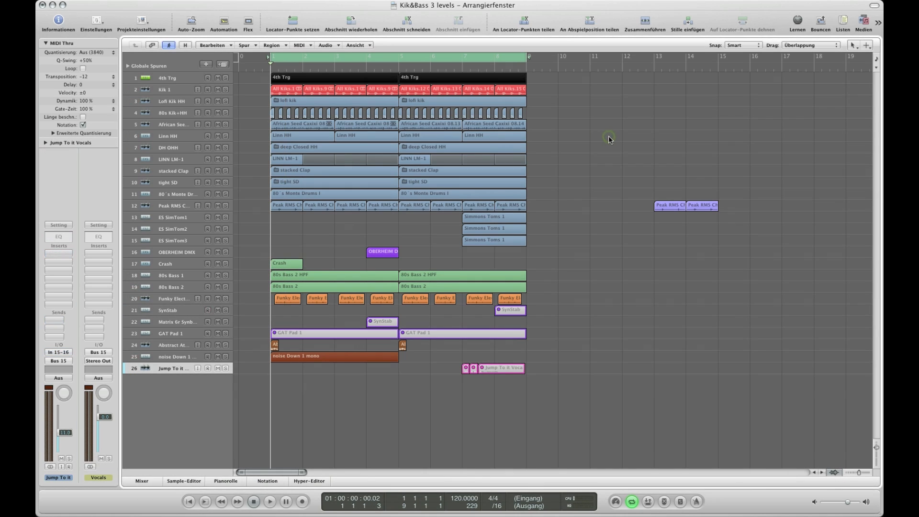
- Open the mixer, solo the Kik 1 channel and play it briefly
{"action": "key", "text": "x"}
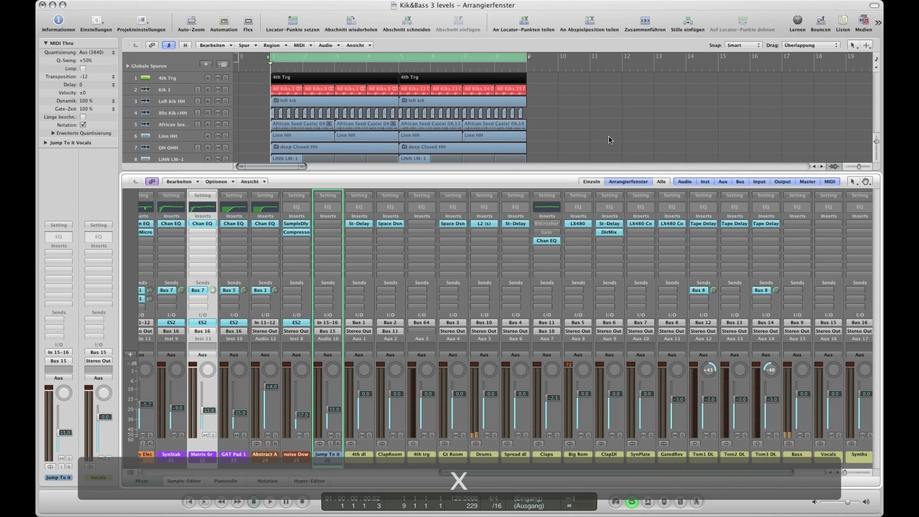
{"action": "scroll", "coordinate": [540, 227], "scroll_direction": "left", "scroll_amount": 10}
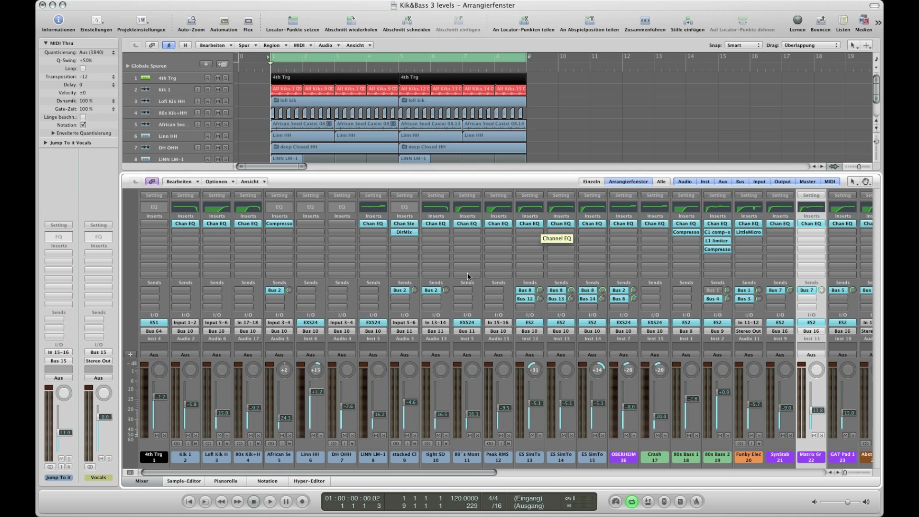
{"action": "left_click", "coordinate": [179, 460]}
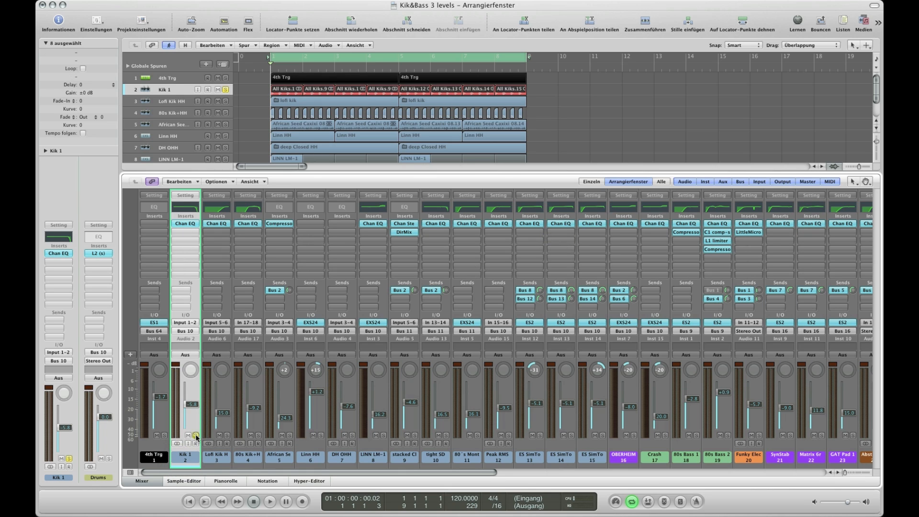
{"action": "key", "text": "space"}
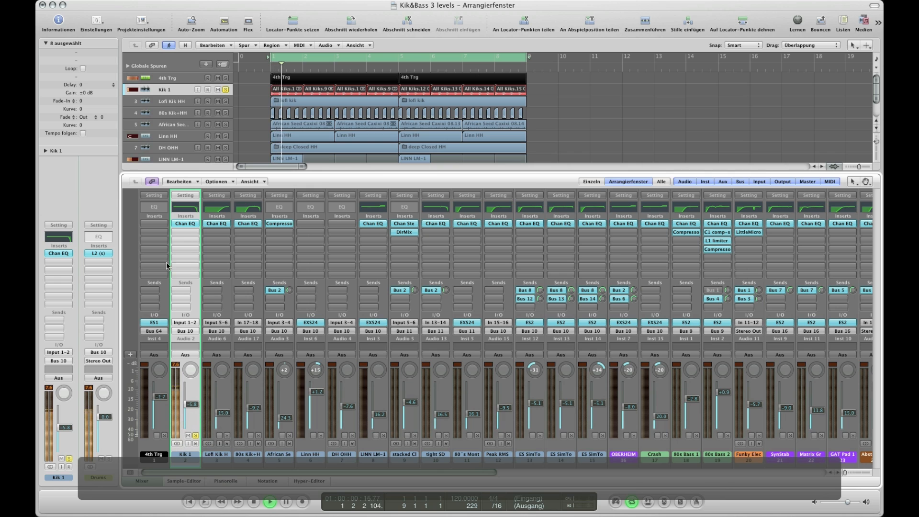
{"action": "key", "text": "space"}
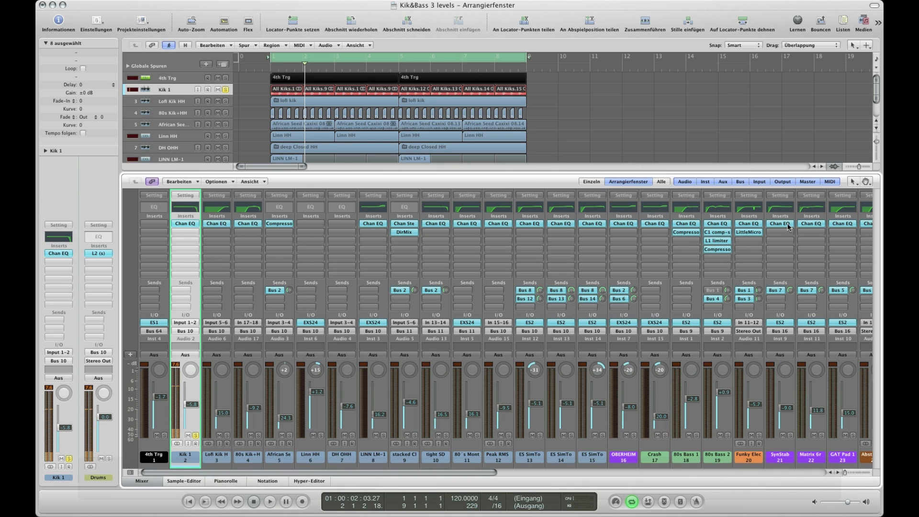
- Open both MultiMeters on the Output channel, close the Goniometer one and place the RMS Freq Analyzer one above the mixer
{"action": "scroll", "coordinate": [731, 372], "scroll_direction": "right", "scroll_amount": 10}
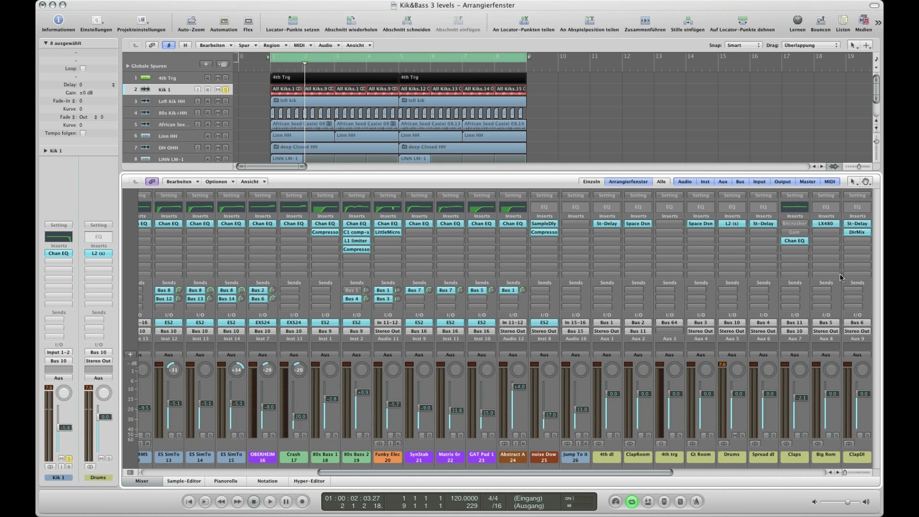
{"action": "scroll", "coordinate": [846, 243], "scroll_direction": "right", "scroll_amount": 8}
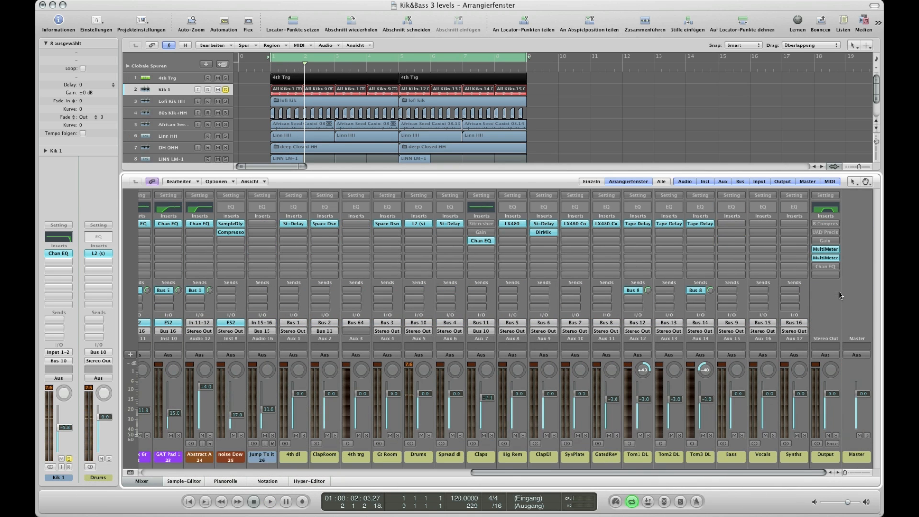
{"action": "double_click", "coordinate": [833, 249]}
{"action": "double_click", "coordinate": [824, 260]}
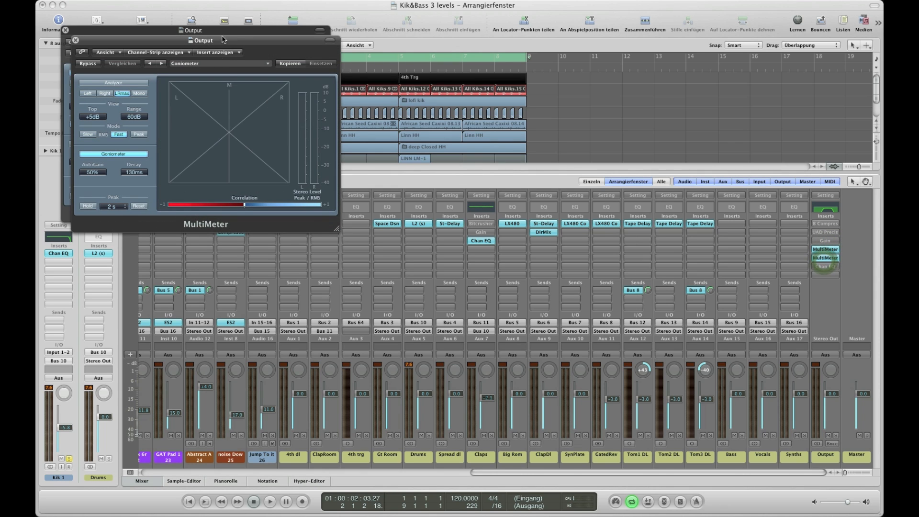
{"action": "left_click_drag", "start_coordinate": [234, 32], "coordinate": [750, 13]}
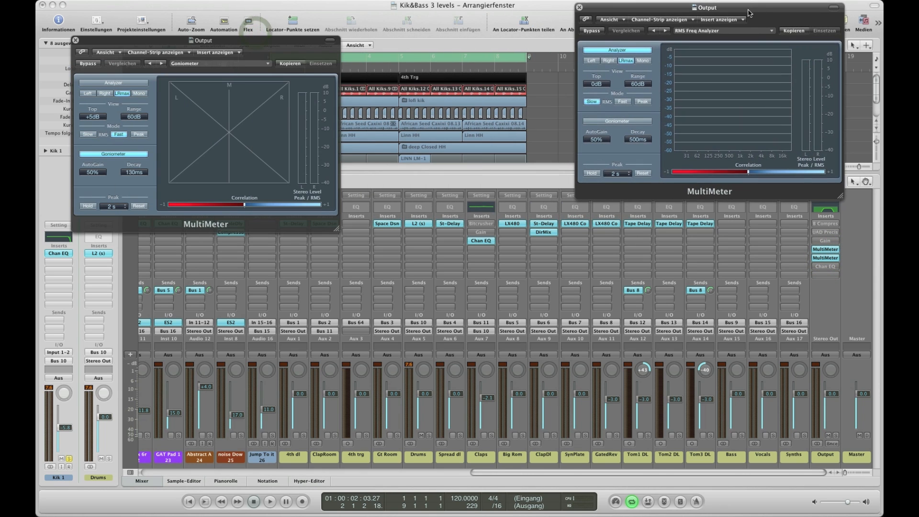
{"action": "left_click_drag", "start_coordinate": [264, 45], "coordinate": [401, 10]}
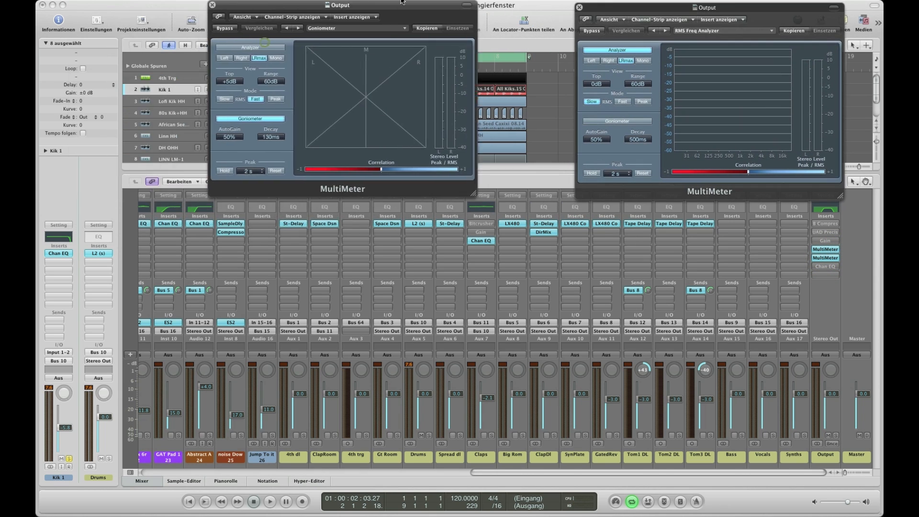
{"action": "left_click", "coordinate": [212, 5]}
{"action": "left_click_drag", "start_coordinate": [606, 9], "coordinate": [568, 6]}
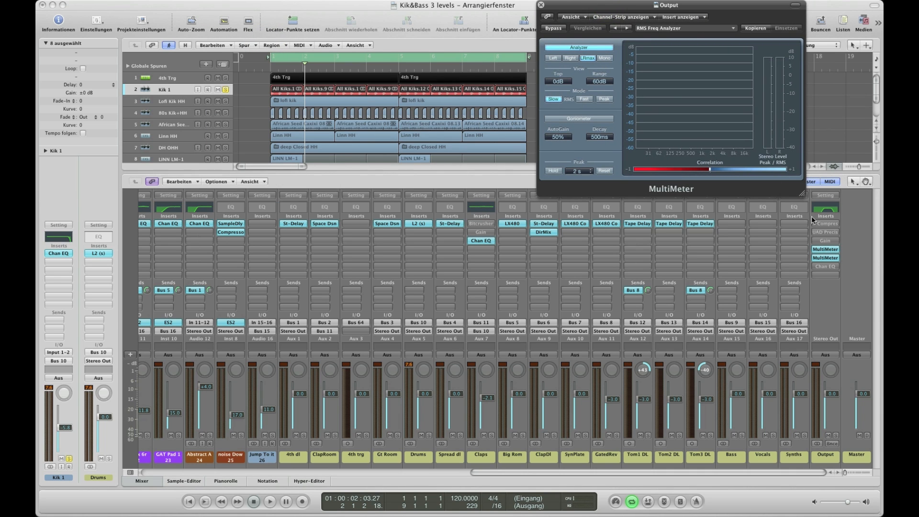
{"action": "left_click", "coordinate": [843, 277]}
- Start playback with Kik 1 and switch the solo from Kik 1 to Lofi Kik HH
{"action": "scroll", "coordinate": [782, 289], "scroll_direction": "left", "scroll_amount": 15}
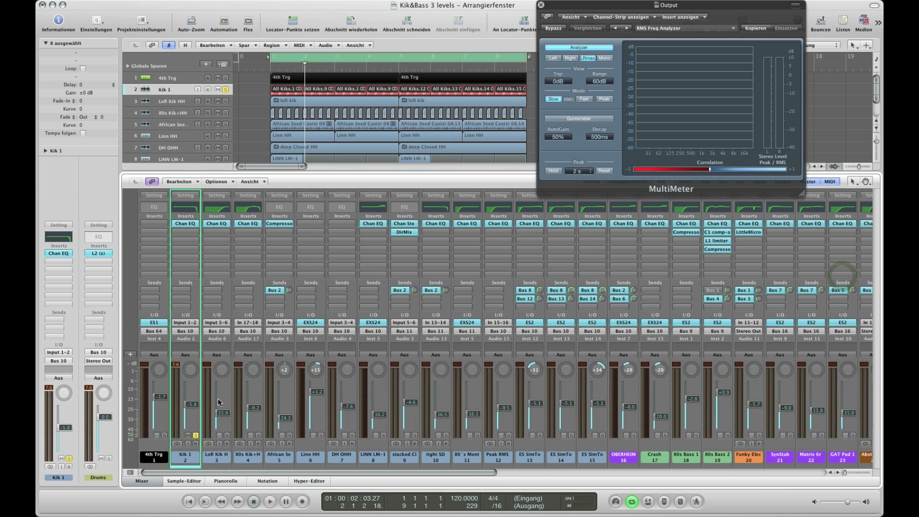
{"action": "left_click", "coordinate": [183, 460]}
{"action": "key", "text": "space"}
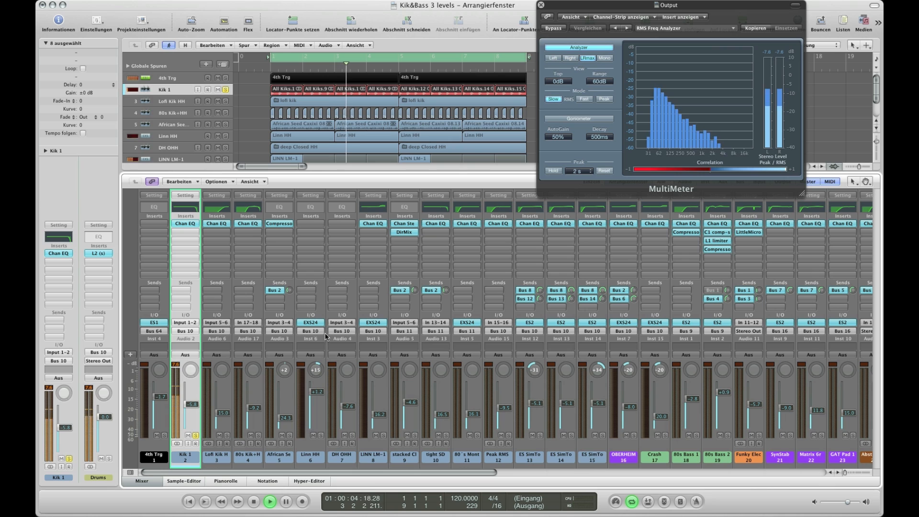
{"action": "left_click", "coordinate": [227, 435]}
{"action": "left_click", "coordinate": [197, 436]}
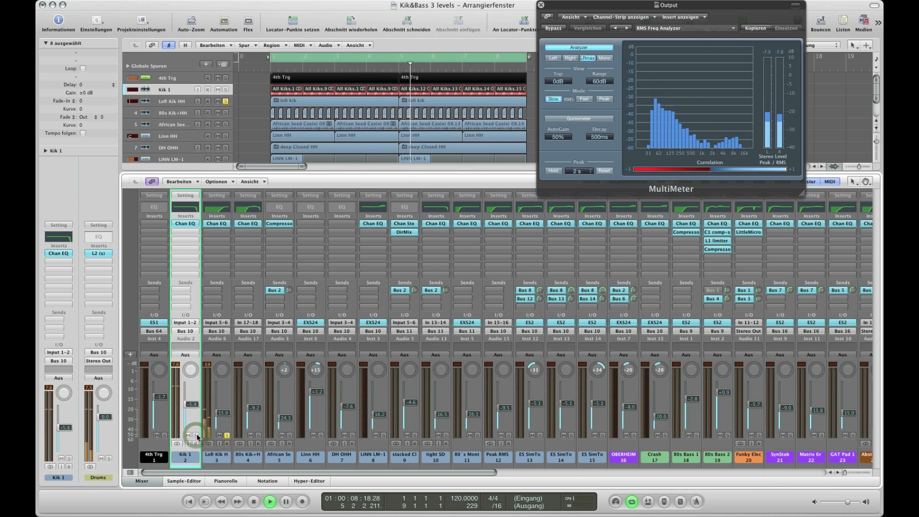
- Open the Channel EQ on Lofi Kik HH and compare the sound bypassed and active
{"action": "left_click", "coordinate": [217, 224]}
{"action": "left_click", "coordinate": [77, 54]}
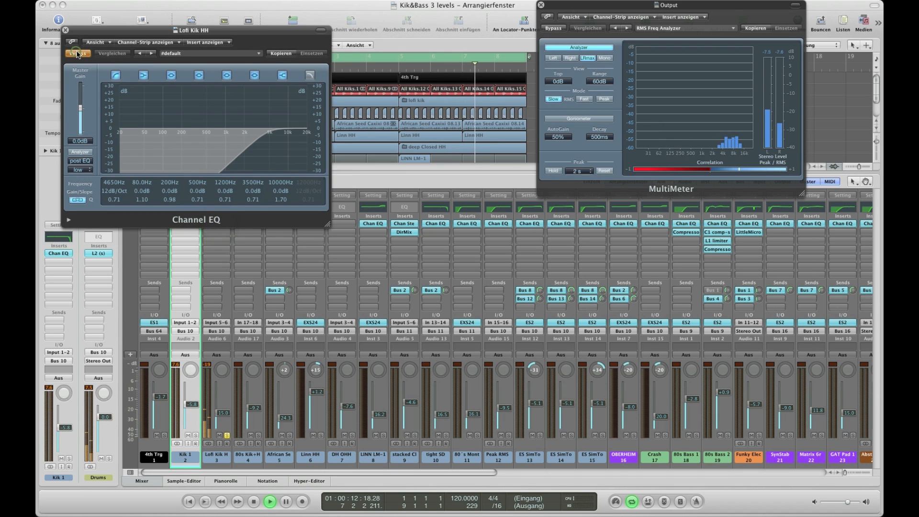
{"action": "left_click", "coordinate": [77, 53]}
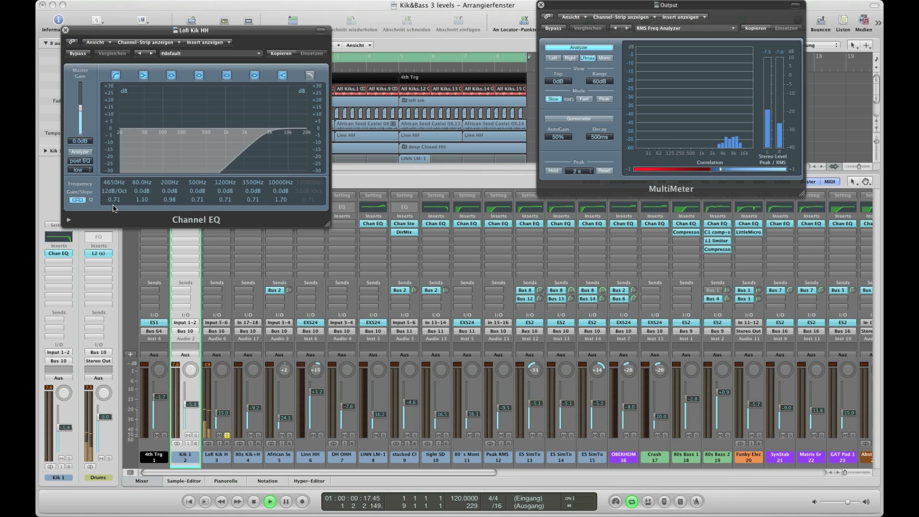
- Set the low cut in Lofi Kik HH's Channel EQ to 1580 Hz with an 18 dB/Oct slope
{"action": "scroll", "coordinate": [119, 191], "scroll_direction": "up", "scroll_amount": 1}
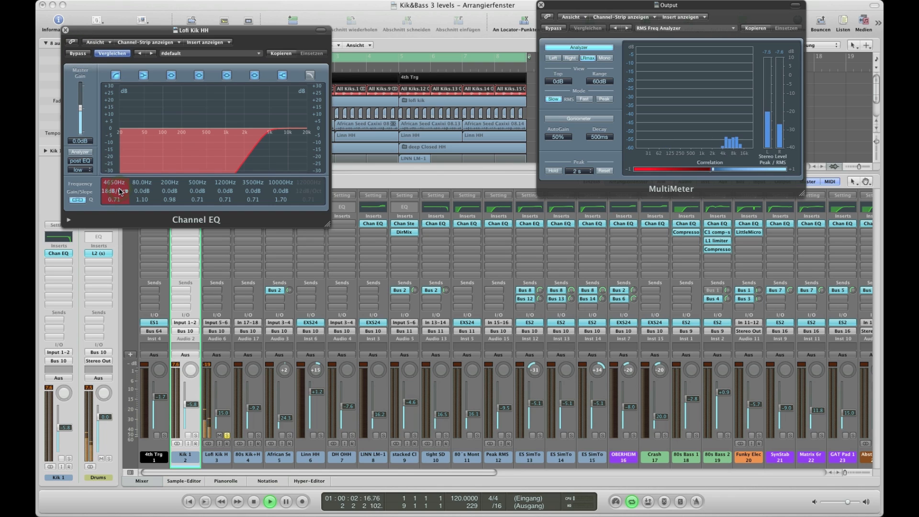
{"action": "left_click_drag", "start_coordinate": [119, 191], "coordinate": [115, 221]}
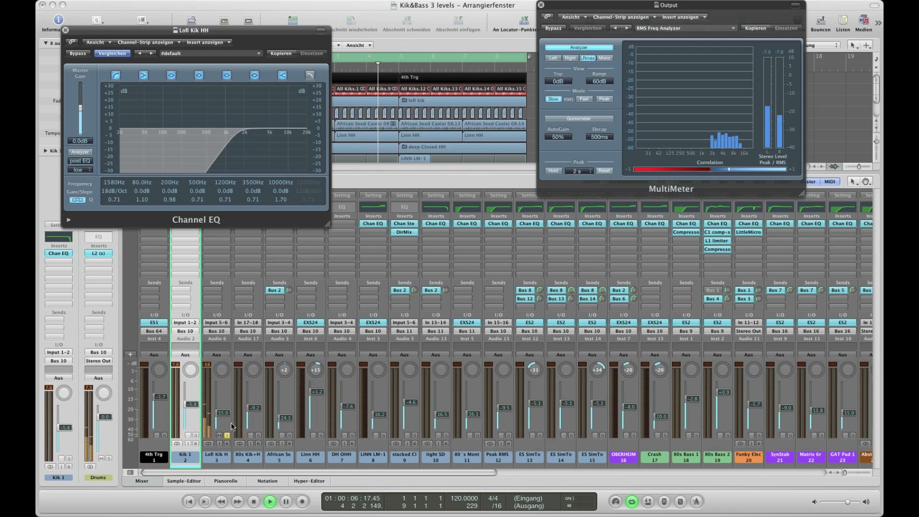
- Solo Kik 1 and 80s Kik+HH alongside Lofi Kik HH and close the Channel EQ window
{"action": "left_click", "coordinate": [195, 436]}
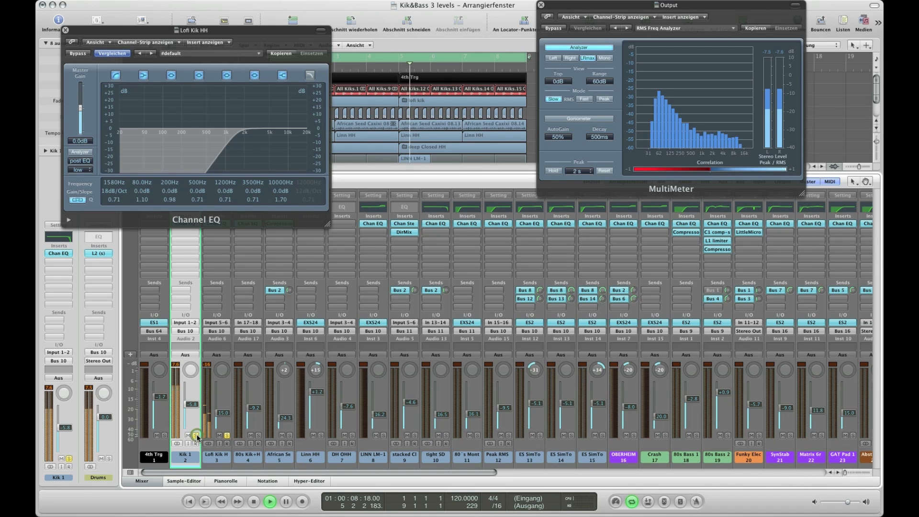
{"action": "left_click", "coordinate": [259, 436]}
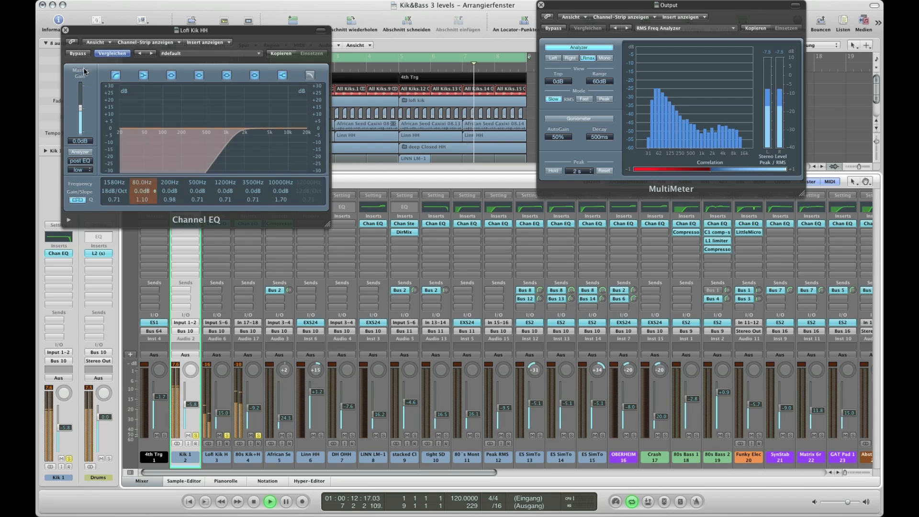
{"action": "left_click", "coordinate": [66, 31]}
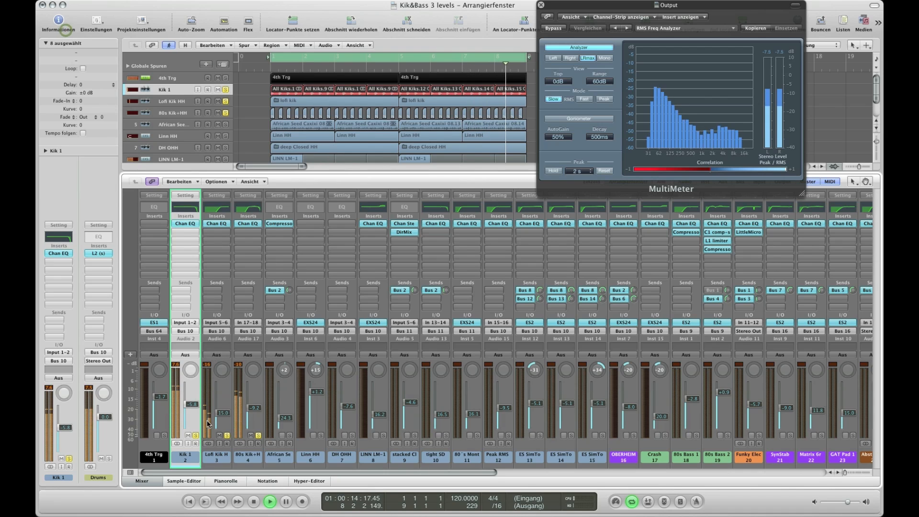
- Remove the solo from Kik 1 and Lofi Kik HH and select the 80s Kik+HH channel
{"action": "left_click", "coordinate": [196, 435]}
{"action": "left_click", "coordinate": [227, 436]}
{"action": "left_click", "coordinate": [241, 452]}
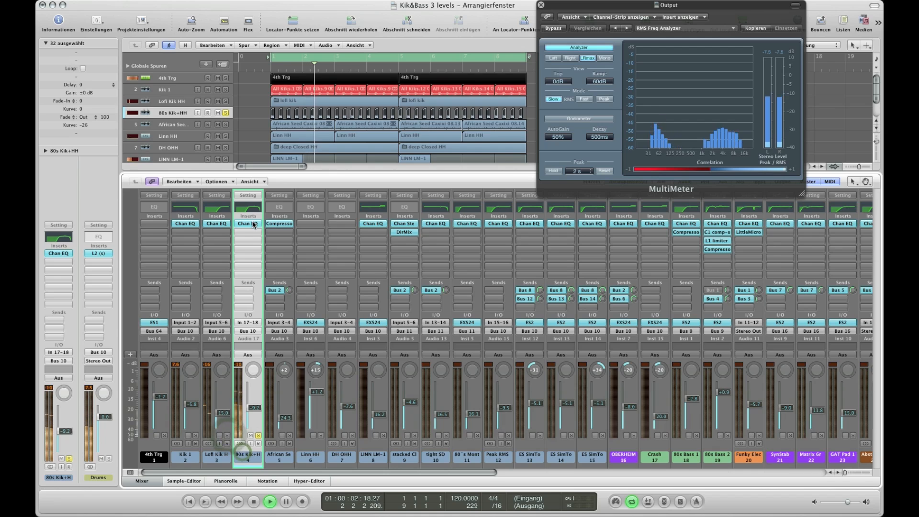
- Open the Channel EQ on 80s Kik+HH and compare the sound bypassed and active
{"action": "left_click", "coordinate": [248, 223]}
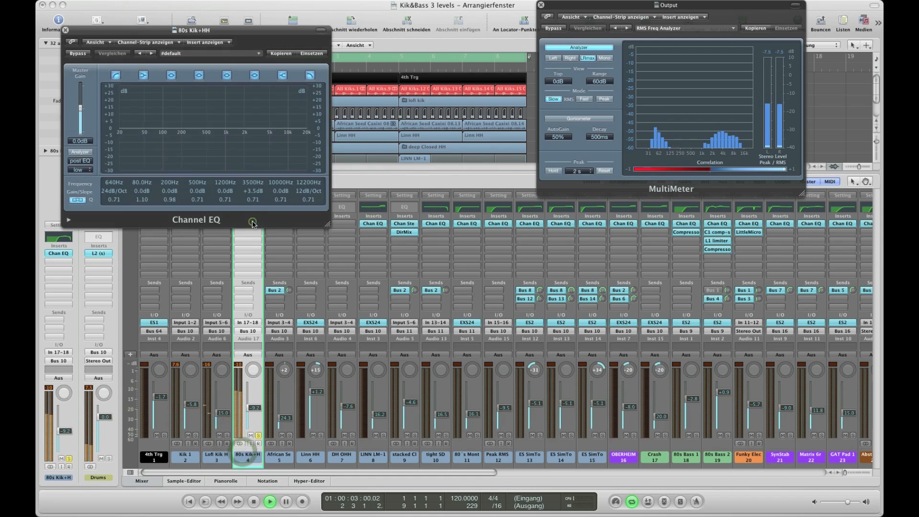
{"action": "left_click", "coordinate": [77, 53]}
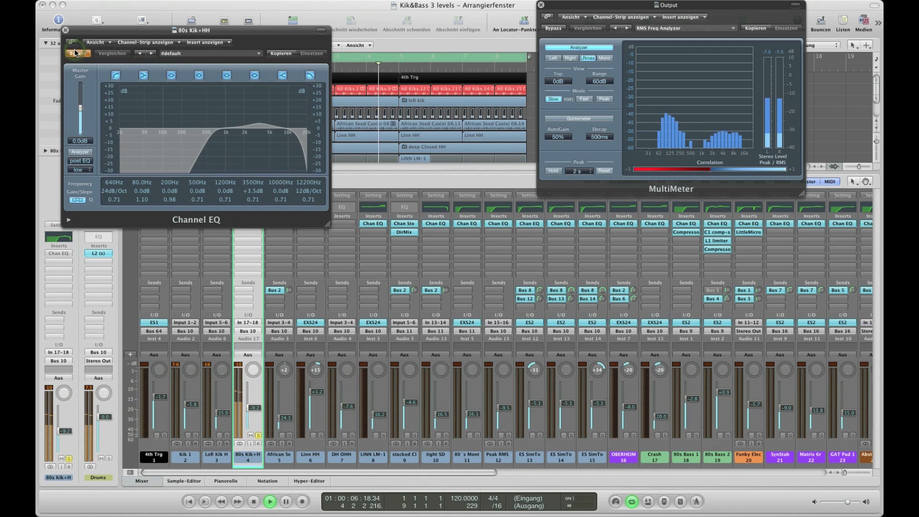
{"action": "left_click", "coordinate": [76, 53]}
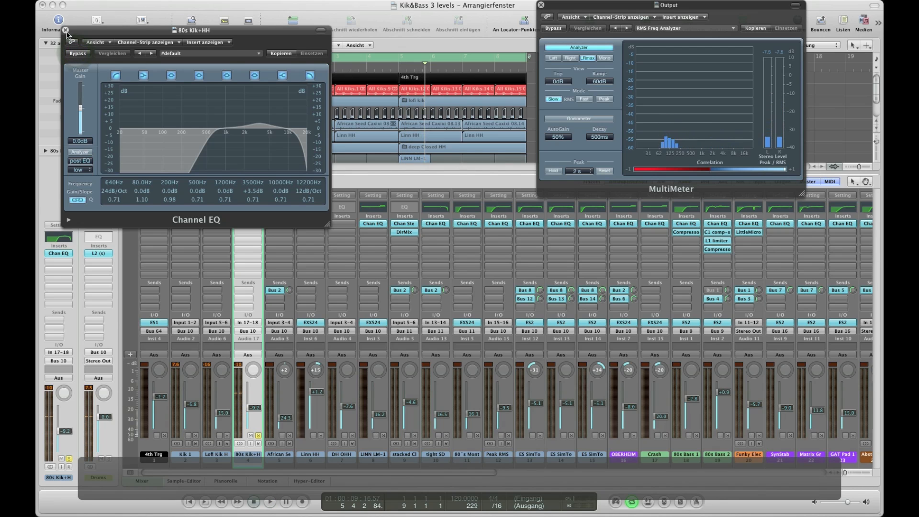
- Play Kik 1, Lofi Kik HH and African Seed Caxixi soloed together with 80s Kik+HH and close the Channel EQ window
{"action": "left_click", "coordinate": [195, 435]}
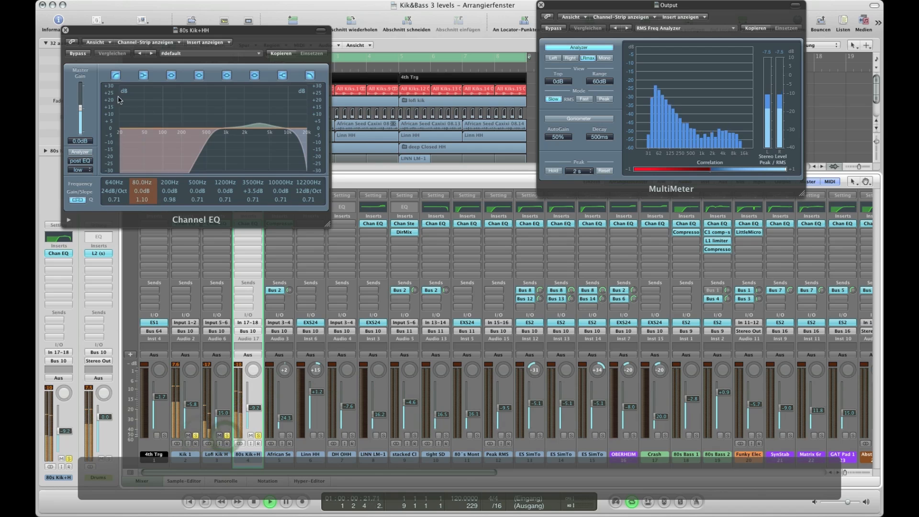
{"action": "left_click", "coordinate": [66, 30]}
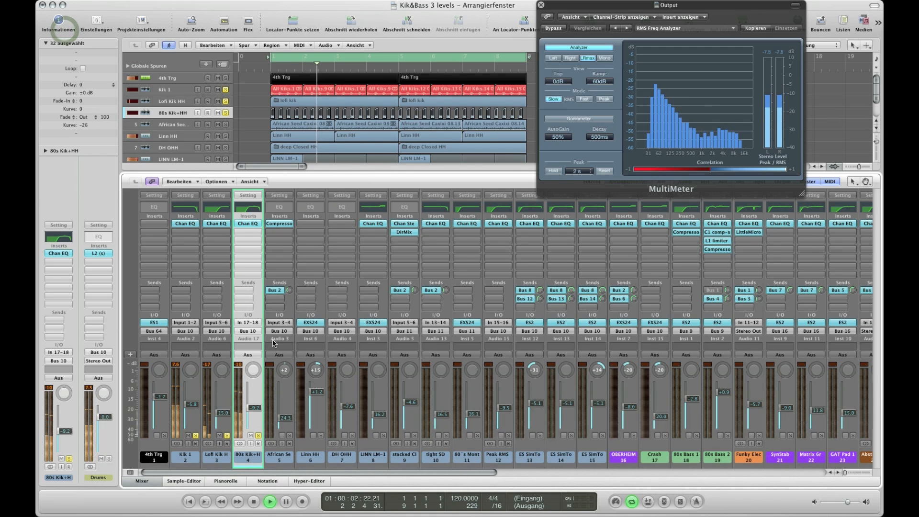
{"action": "left_click", "coordinate": [289, 436]}
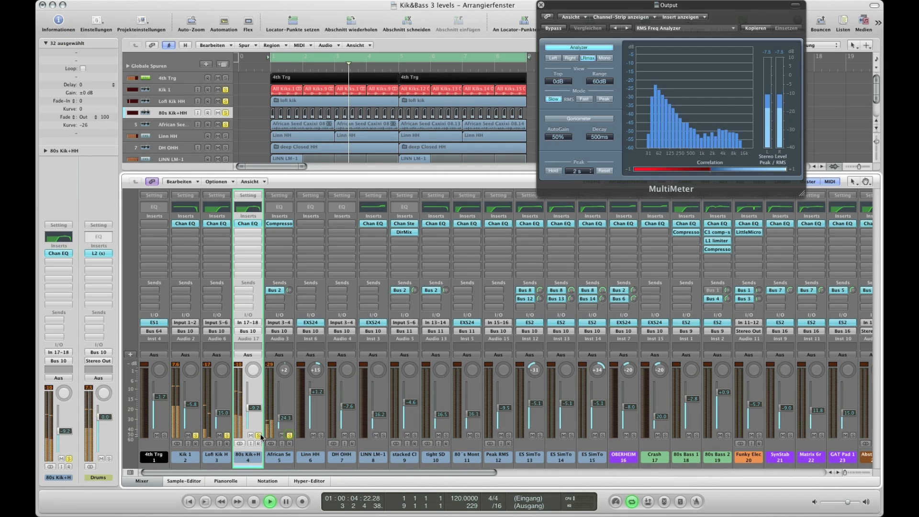
- Leave only African Seed Caxixi soloed, select its channel and enlarge its track to show the waveform
{"action": "left_click", "coordinate": [226, 435]}
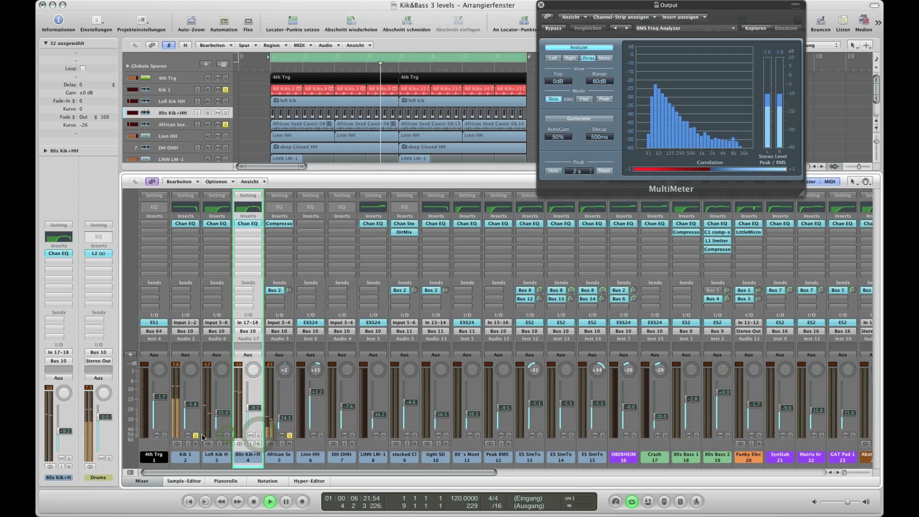
{"action": "left_click", "coordinate": [195, 436]}
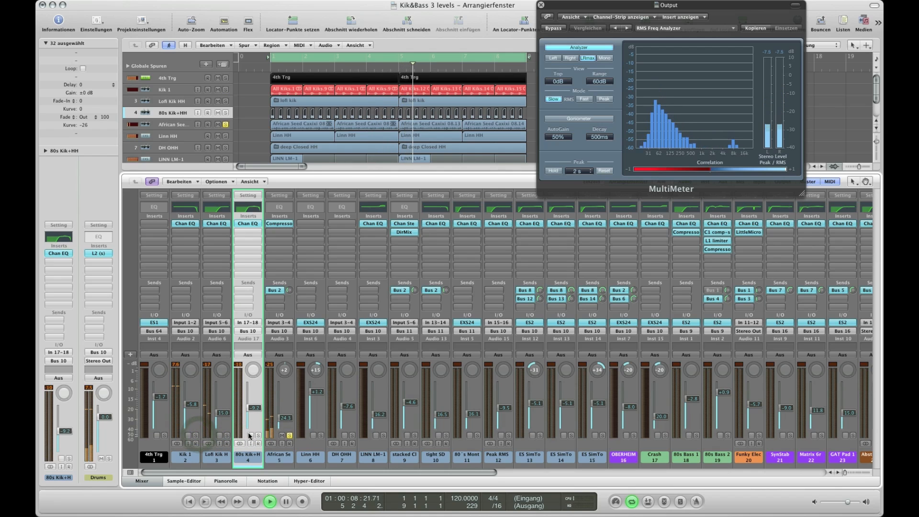
{"action": "left_click", "coordinate": [284, 457]}
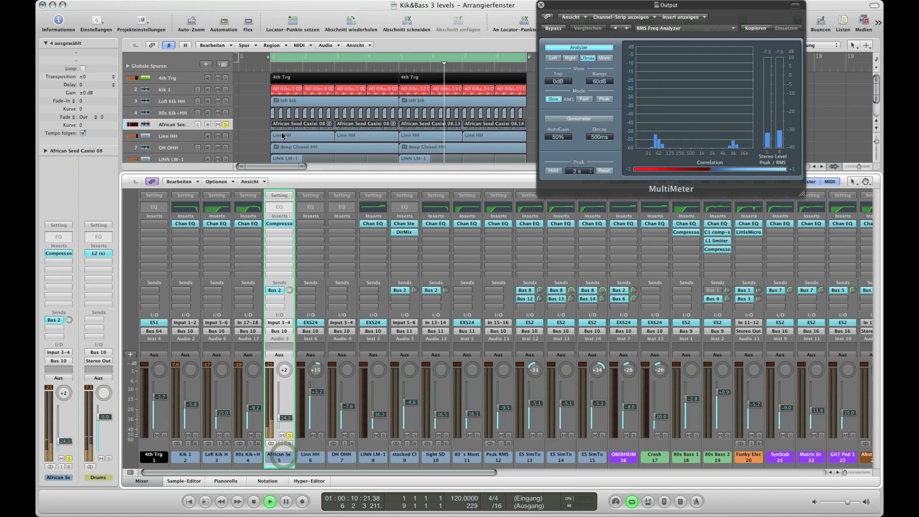
{"action": "key", "text": "z"}
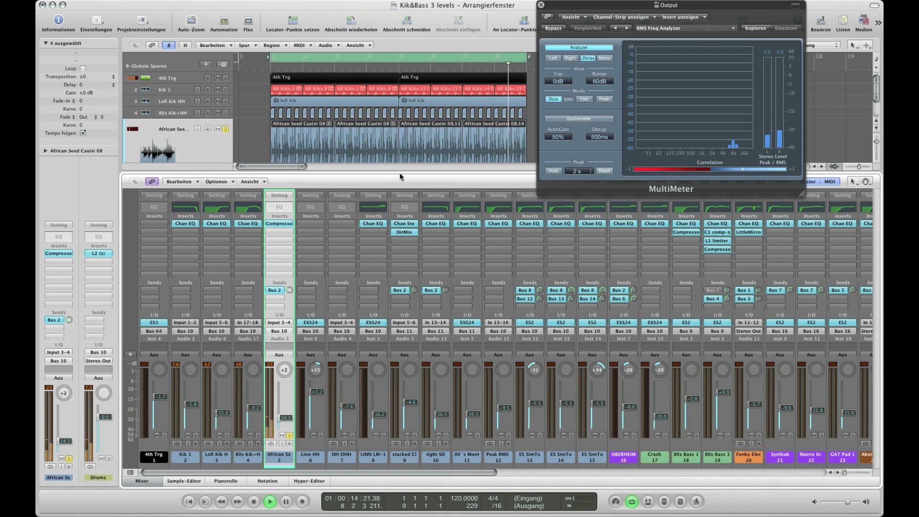
- Open African Seed Caxixi's Compressor beside the MultiMeter and solo the 4th Trg channel to trigger its side chain
{"action": "left_click", "coordinate": [280, 225]}
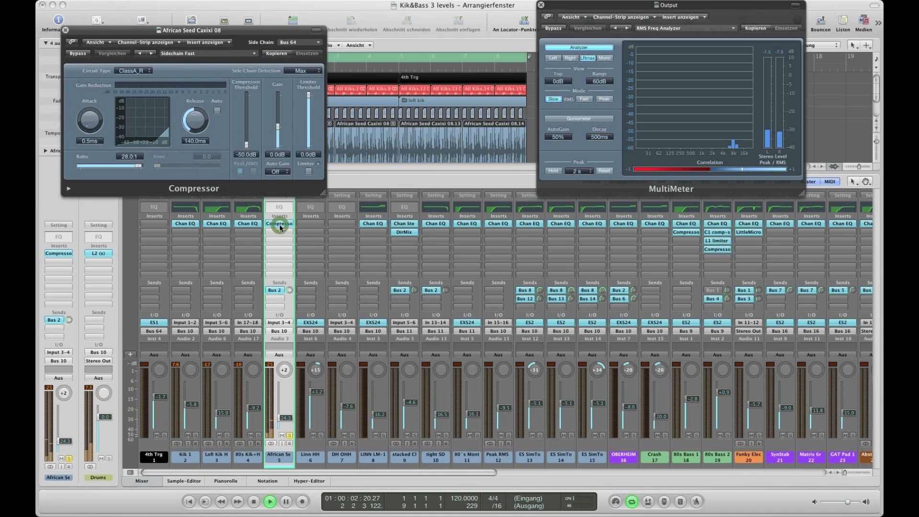
{"action": "left_click_drag", "start_coordinate": [201, 30], "coordinate": [398, 19]}
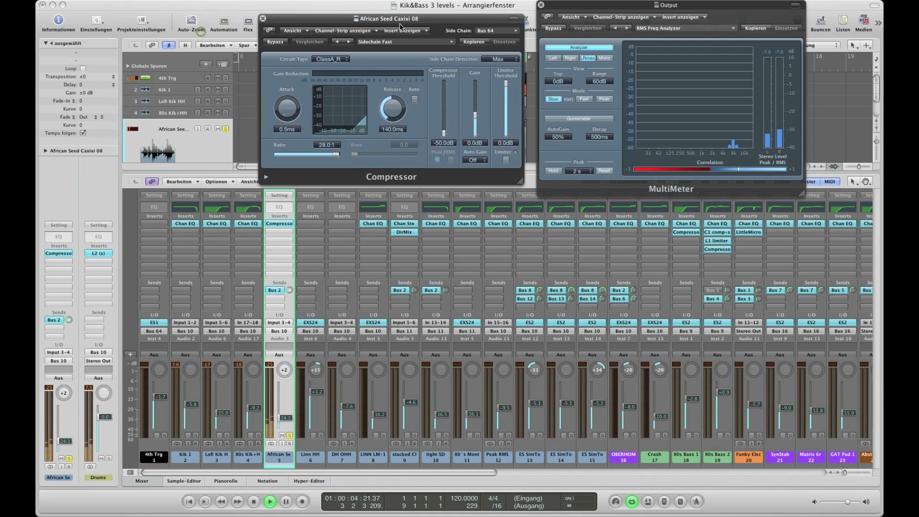
{"action": "left_click", "coordinate": [164, 436]}
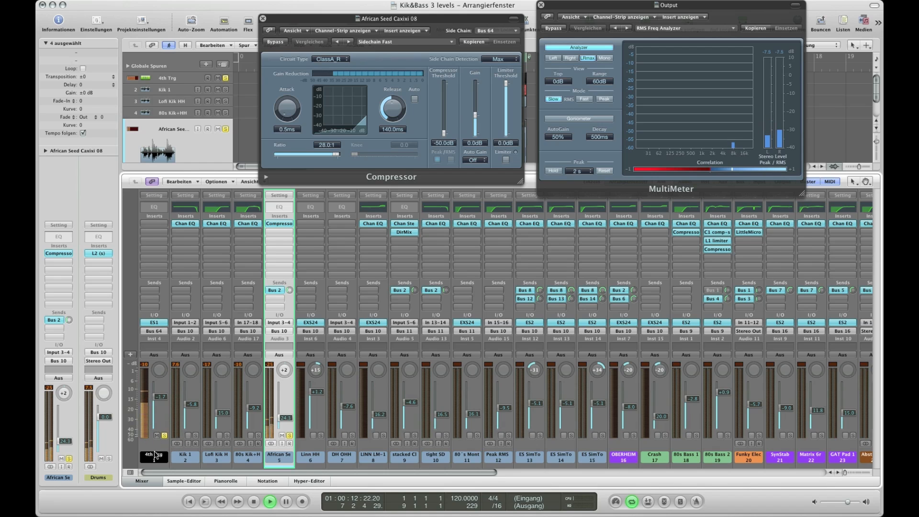
- Select the 4th Trg channel, open its ES1 instrument and place the window beside the MultiMeter
{"action": "left_click", "coordinate": [162, 447]}
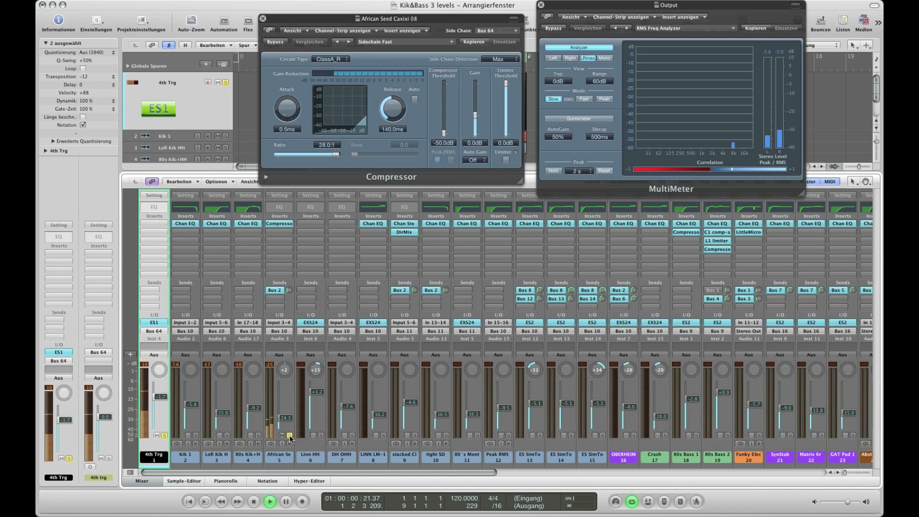
{"action": "left_click", "coordinate": [155, 323]}
{"action": "left_click_drag", "start_coordinate": [186, 32], "coordinate": [187, 7]}
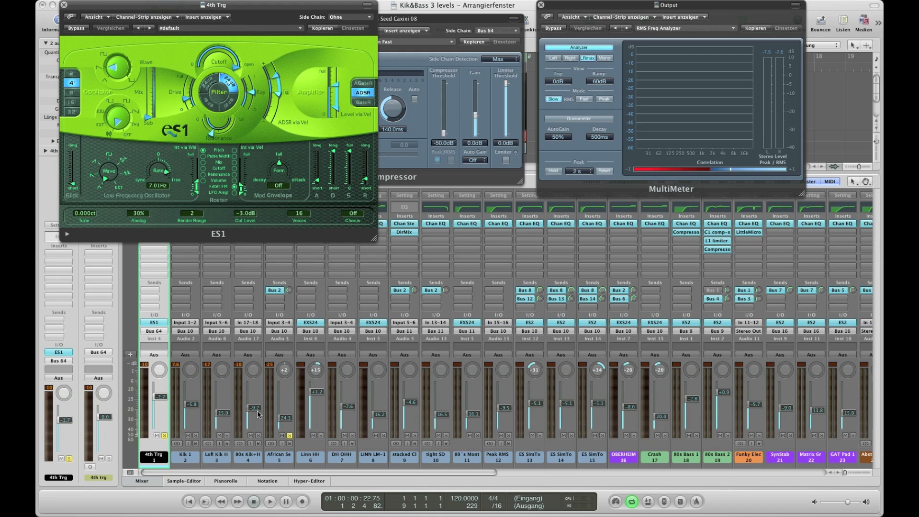
- Route the 4th trg aux to the Stereo Output and play the trigger sound
{"action": "scroll", "coordinate": [202, 462], "scroll_direction": "right", "scroll_amount": 15}
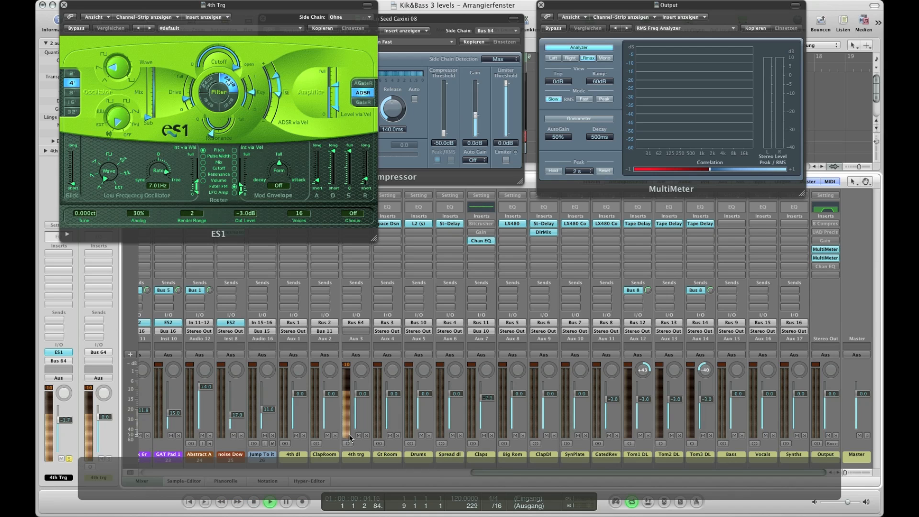
{"action": "left_click", "coordinate": [354, 323]}
{"action": "left_click", "coordinate": [353, 340]}
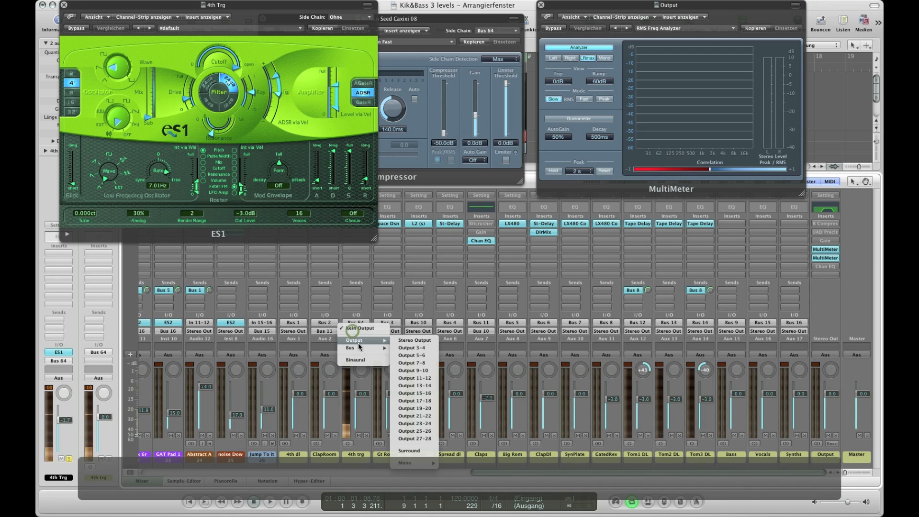
{"action": "left_click", "coordinate": [400, 340]}
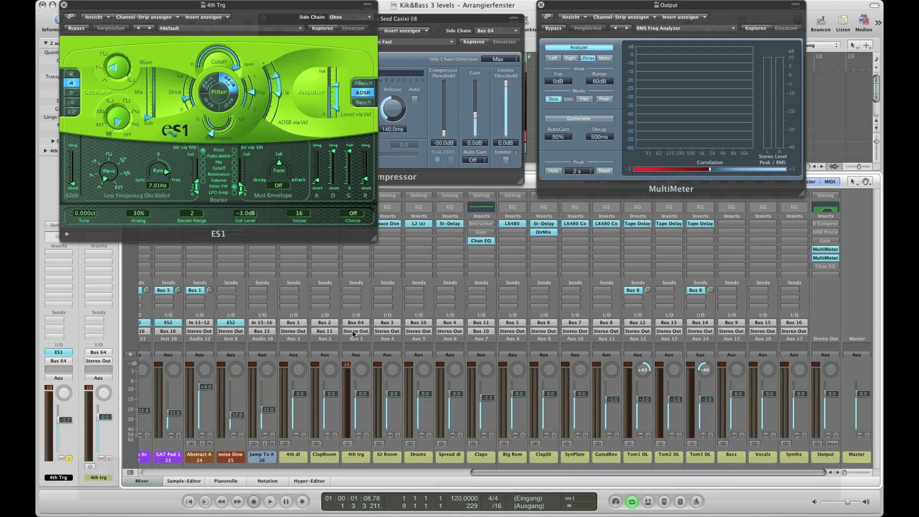
{"action": "key", "text": "space"}
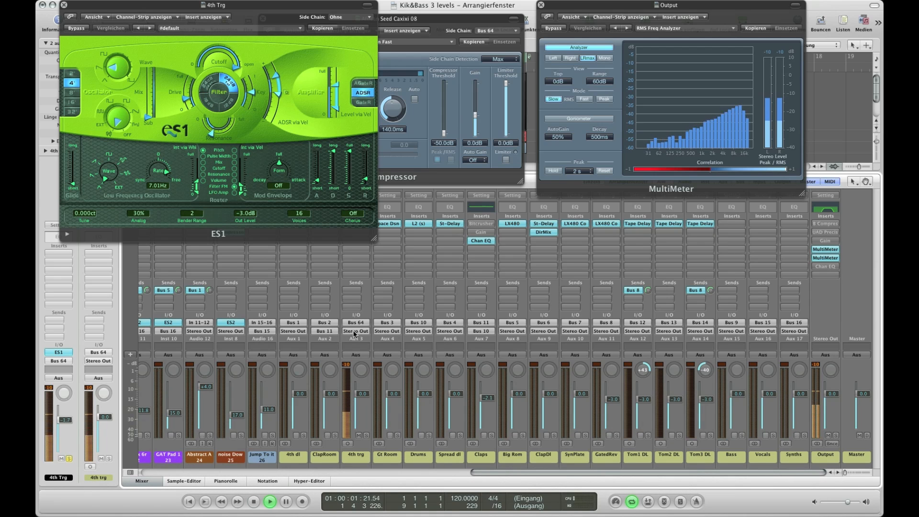
{"action": "key", "text": "space"}
- Set the 4th trg aux back to no output (Kein Output) and close the ES1 window
{"action": "left_click", "coordinate": [354, 333]}
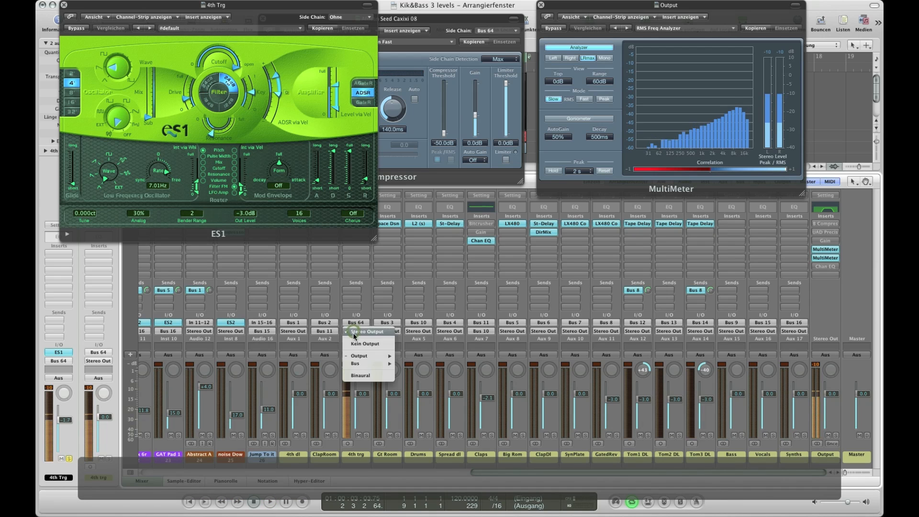
{"action": "left_click", "coordinate": [283, 51]}
{"action": "left_click_drag", "start_coordinate": [236, 8], "coordinate": [512, 169]}
{"action": "left_click", "coordinate": [341, 165]}
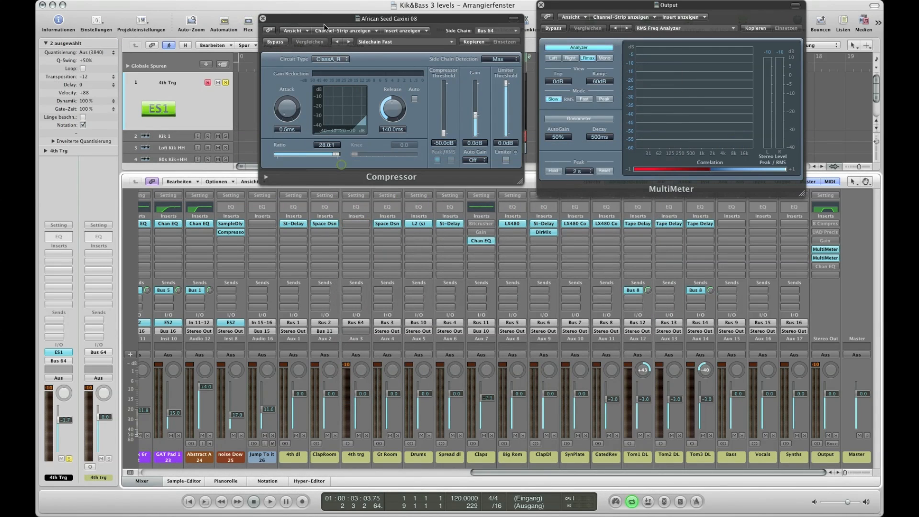
- Move the Compressor clear of the arrangement, open the first 4th Trg region in the Piano Roll and play it
{"action": "left_click_drag", "start_coordinate": [316, 18], "coordinate": [464, 24]}
{"action": "double_click", "coordinate": [294, 78]}
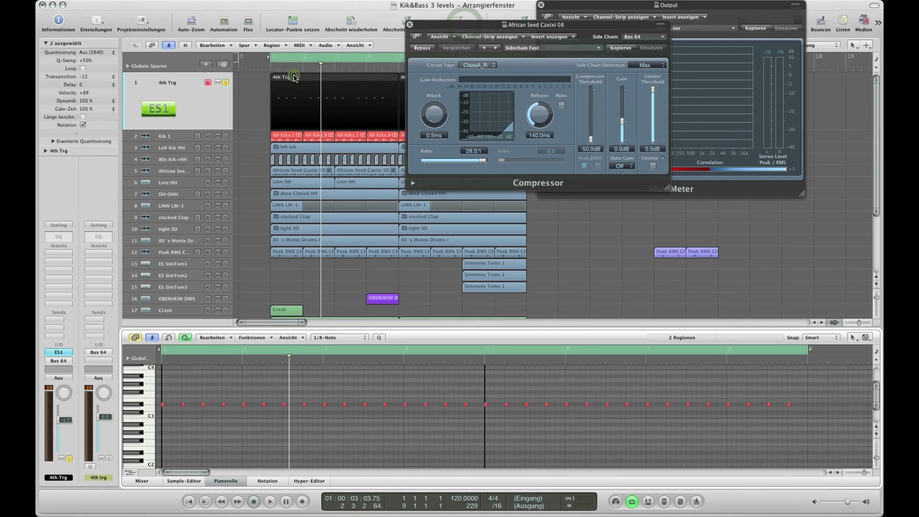
{"action": "key", "text": "space"}
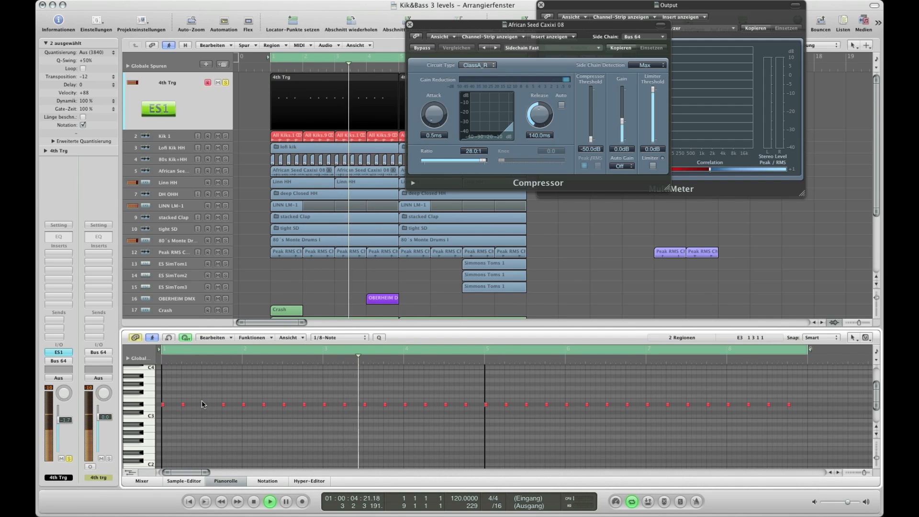
- Return to the mixer and compare African Seed Caxixi's side-chain compression with the 4th Trg solo off and on
{"action": "key", "text": "p"}
{"action": "key", "text": "x"}
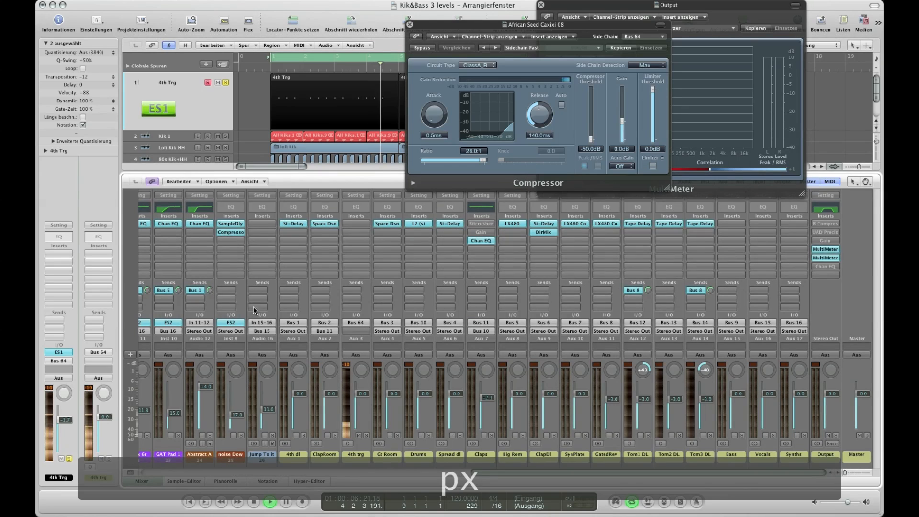
{"action": "scroll", "coordinate": [221, 422], "scroll_direction": "left", "scroll_amount": 15}
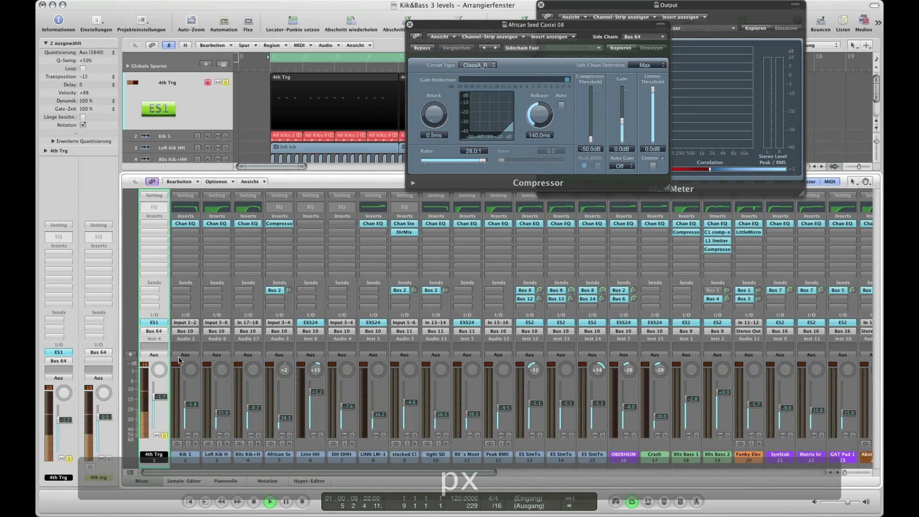
{"action": "scroll", "coordinate": [159, 334], "scroll_direction": "right", "scroll_amount": 6}
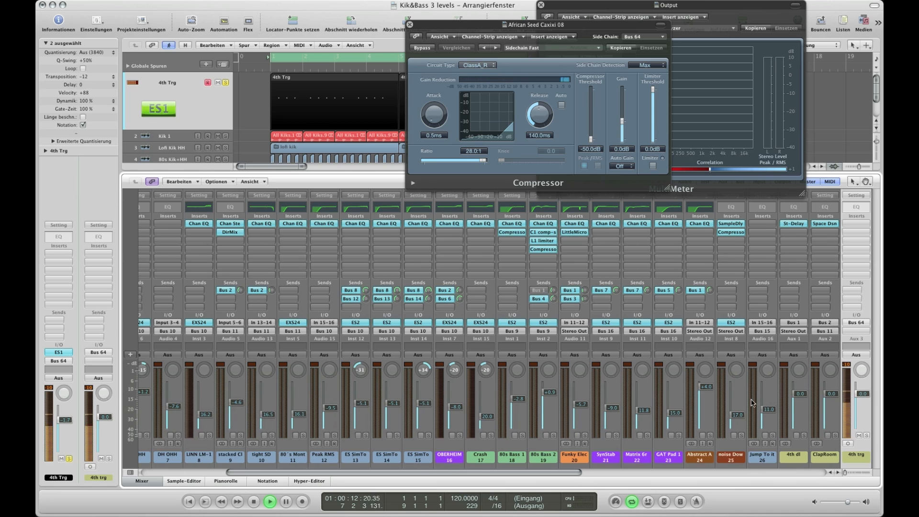
{"action": "scroll", "coordinate": [751, 403], "scroll_direction": "left", "scroll_amount": 6}
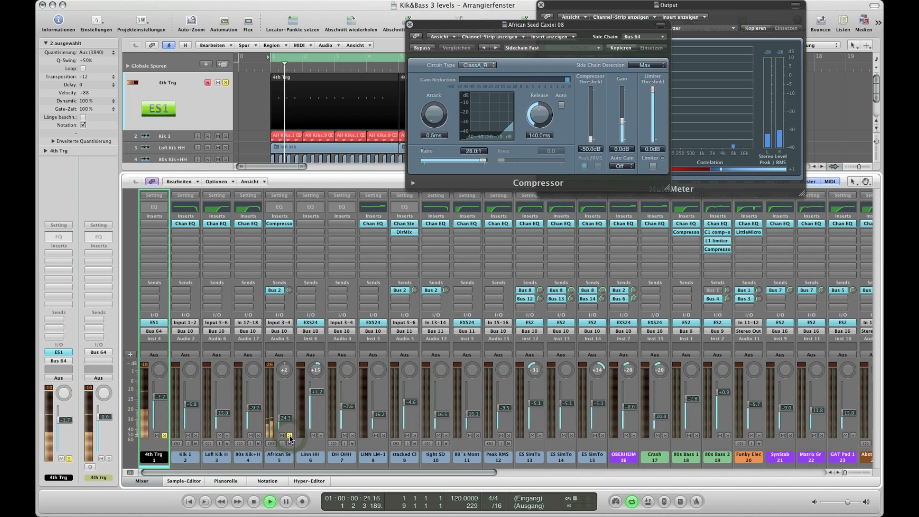
{"action": "left_click", "coordinate": [164, 435]}
{"action": "left_click", "coordinate": [165, 436]}
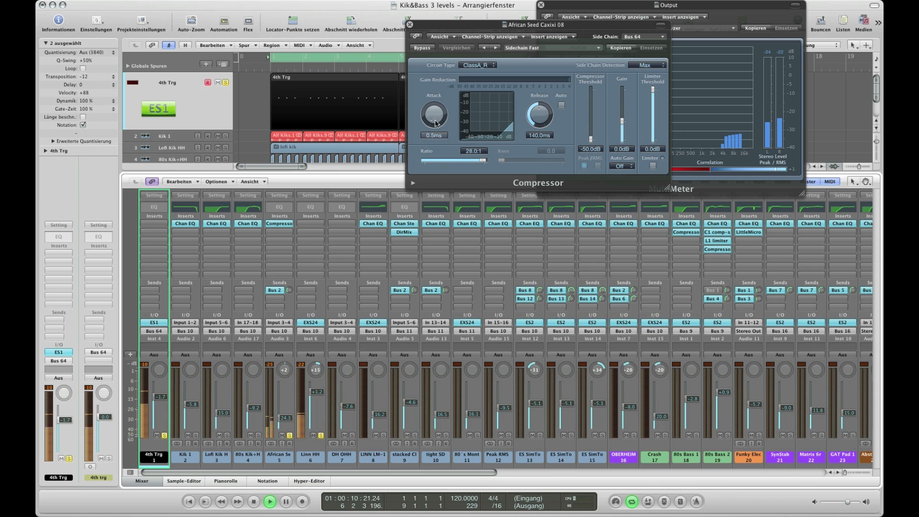
- Select Linn HH, close the Compressor window and add DH OHH and LINN LM-1 to the soloed channels
{"action": "left_click", "coordinate": [306, 459]}
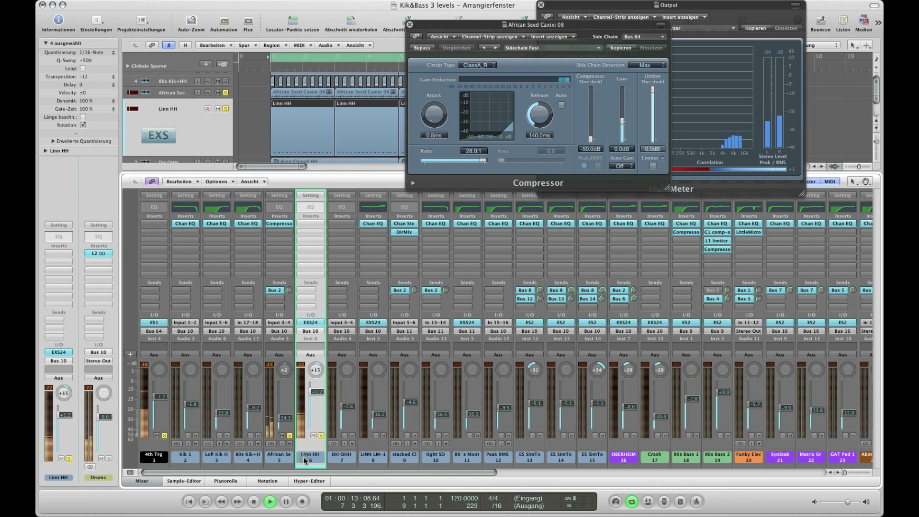
{"action": "left_click", "coordinate": [409, 24]}
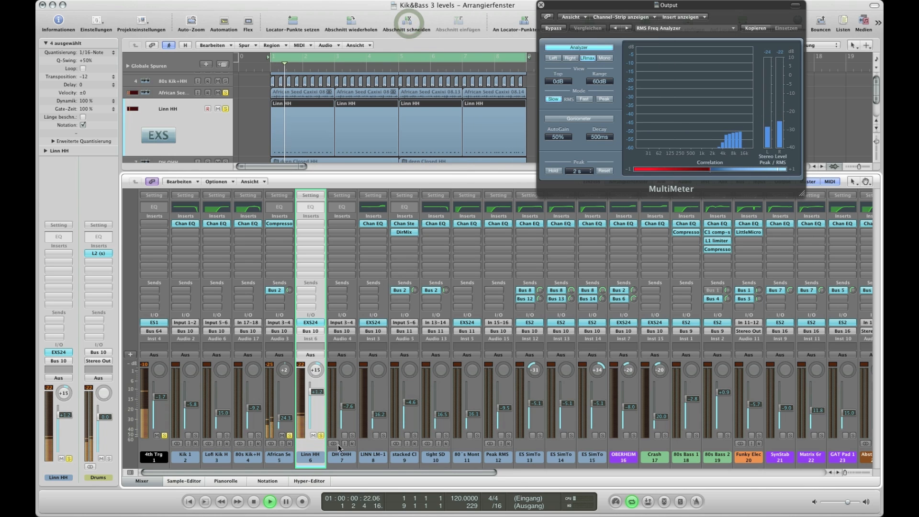
{"action": "left_click", "coordinate": [352, 435]}
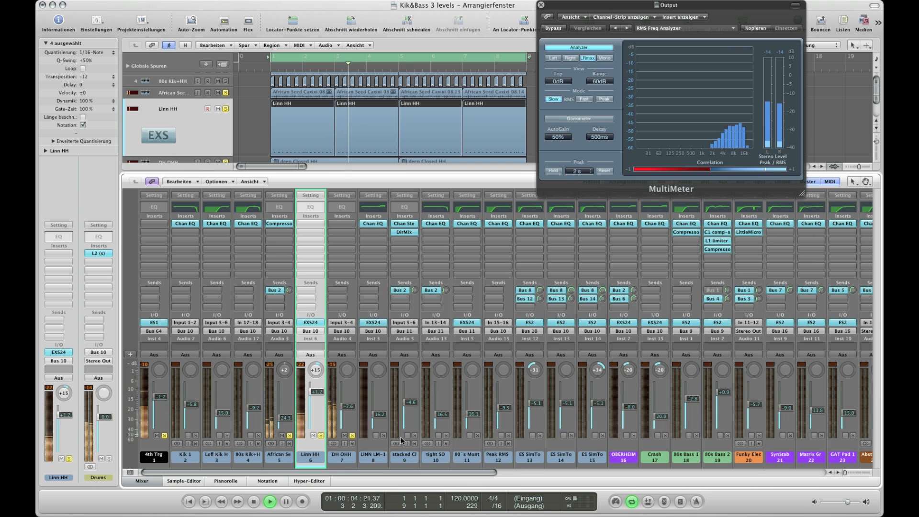
{"action": "left_click", "coordinate": [384, 436]}
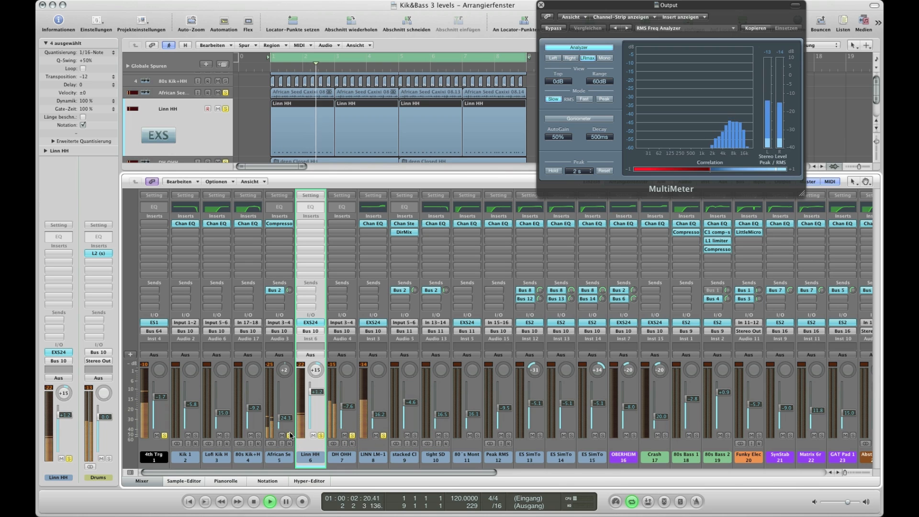
- Select stacked Clap, restart playback and add 80s Kik+HH, Lofi Kik HH and Kik 1 to the soloed channels
{"action": "left_click", "coordinate": [406, 457]}
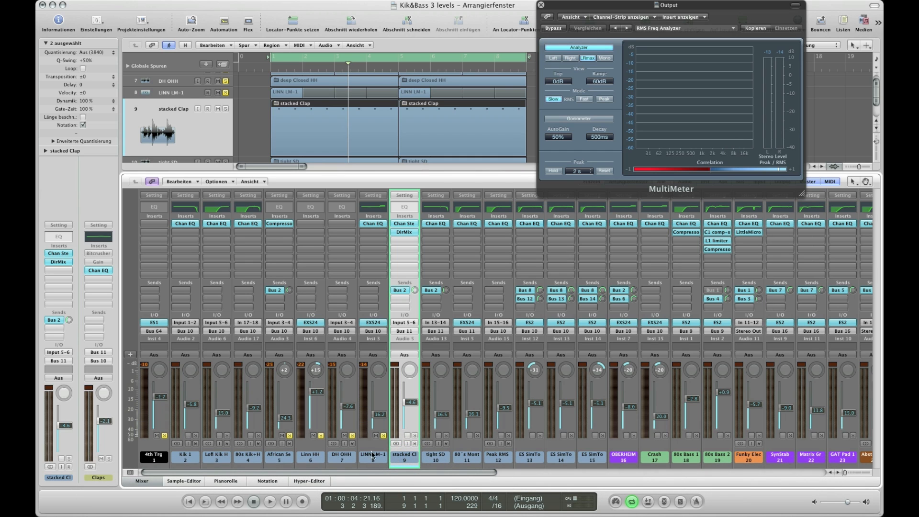
{"action": "key", "text": "space"}
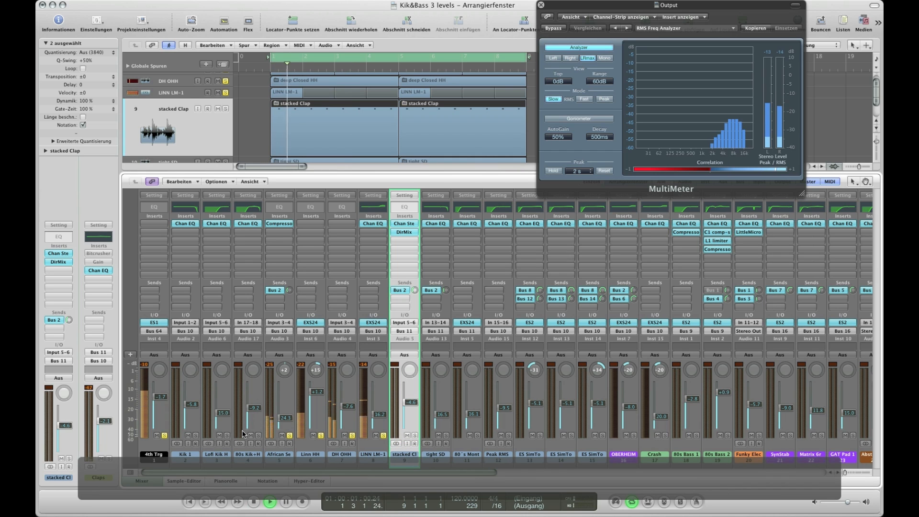
{"action": "left_click", "coordinate": [258, 436]}
{"action": "left_click", "coordinate": [226, 436]}
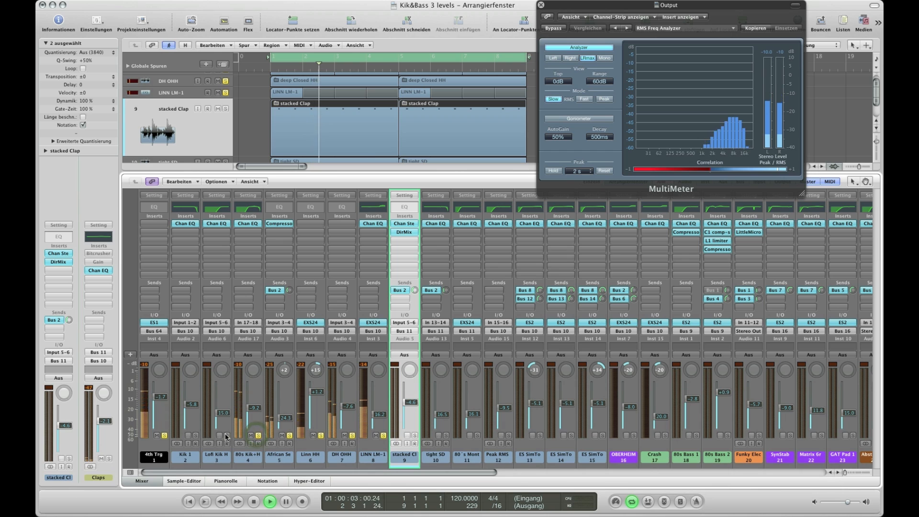
{"action": "left_click", "coordinate": [197, 436]}
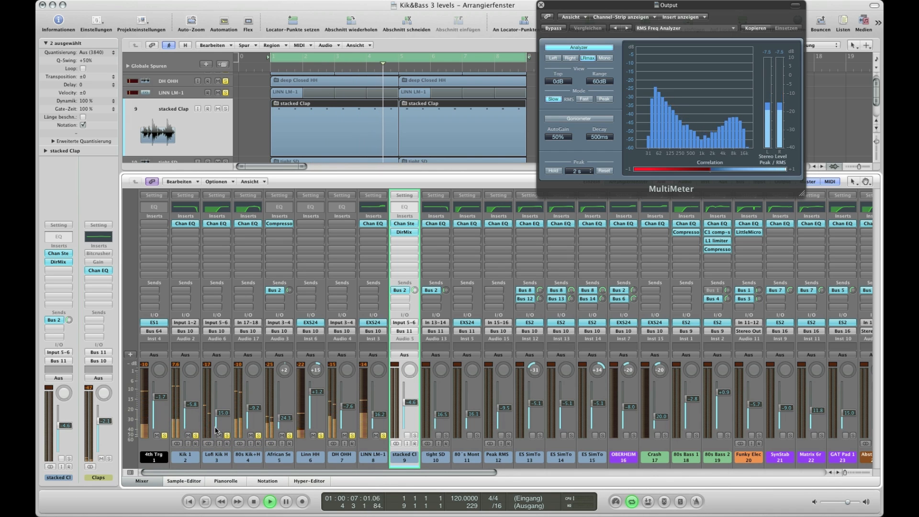
- Open the L2 limiter on the Drums aux and place it beside the MultiMeter
{"action": "scroll", "coordinate": [183, 333], "scroll_direction": "right", "scroll_amount": 5}
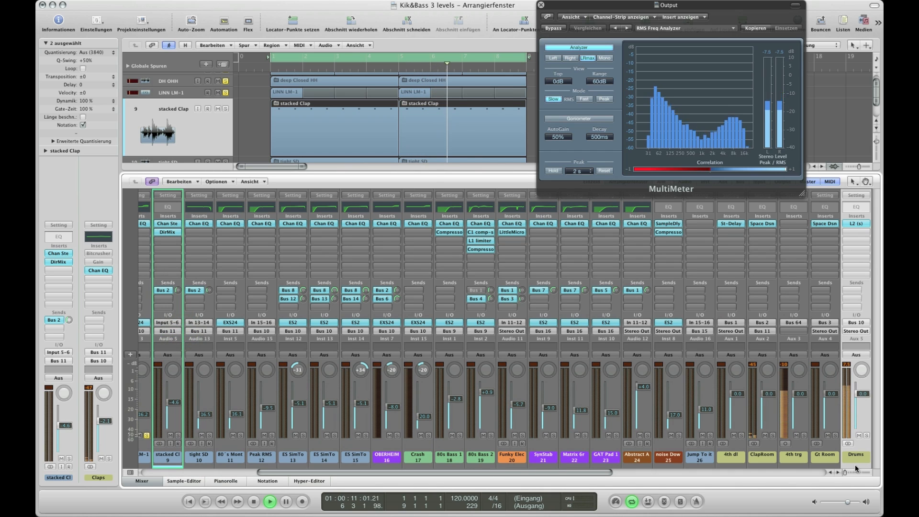
{"action": "left_click", "coordinate": [857, 224]}
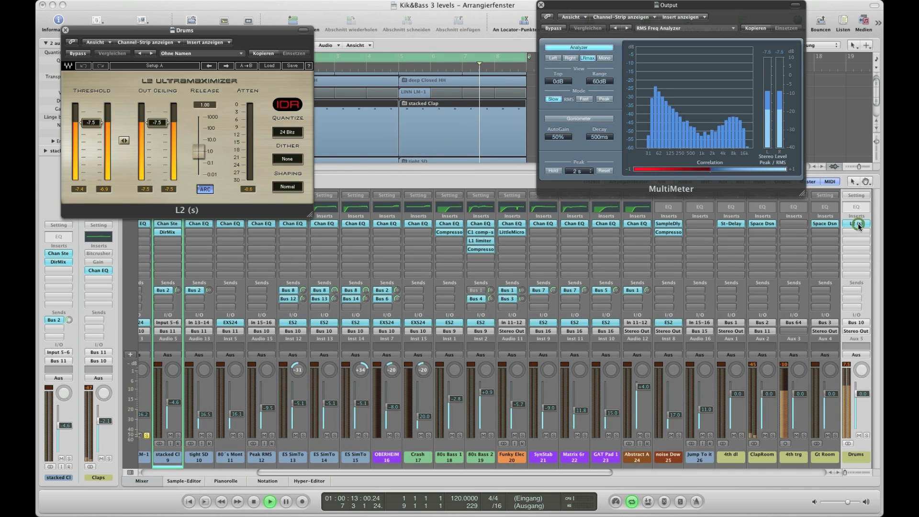
{"action": "left_click_drag", "start_coordinate": [161, 39], "coordinate": [200, 5]}
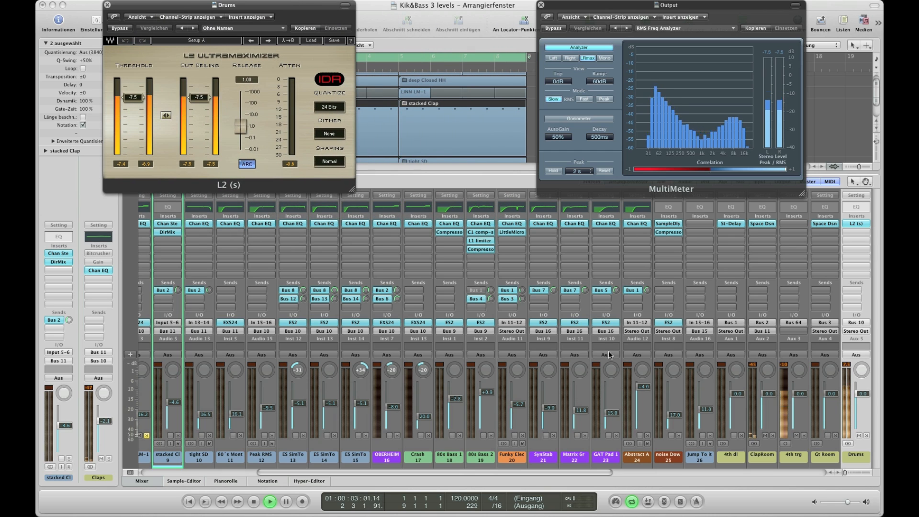
- Play stacked Clap, tight SD and 80's Monte Drums soloed together, select stacked Clap and leave only it soloed
{"action": "scroll", "coordinate": [704, 406], "scroll_direction": "left", "scroll_amount": 5}
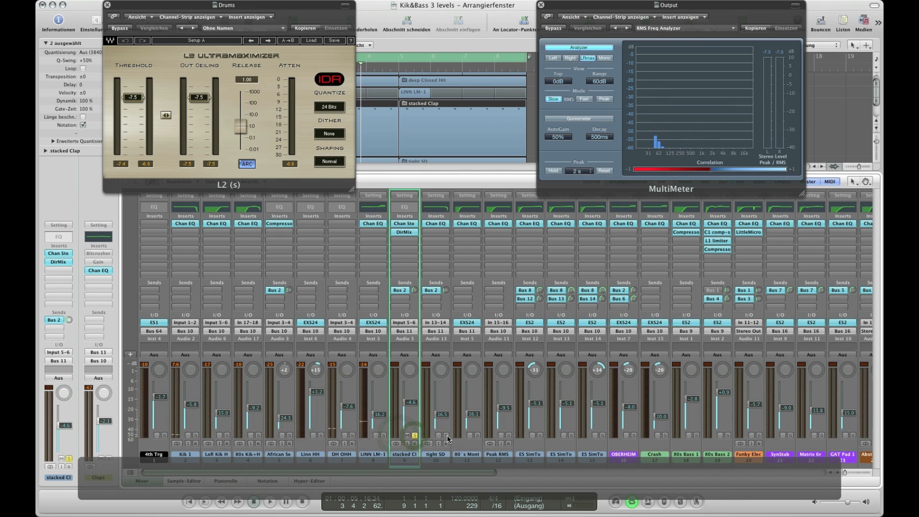
{"action": "left_click", "coordinate": [477, 436]}
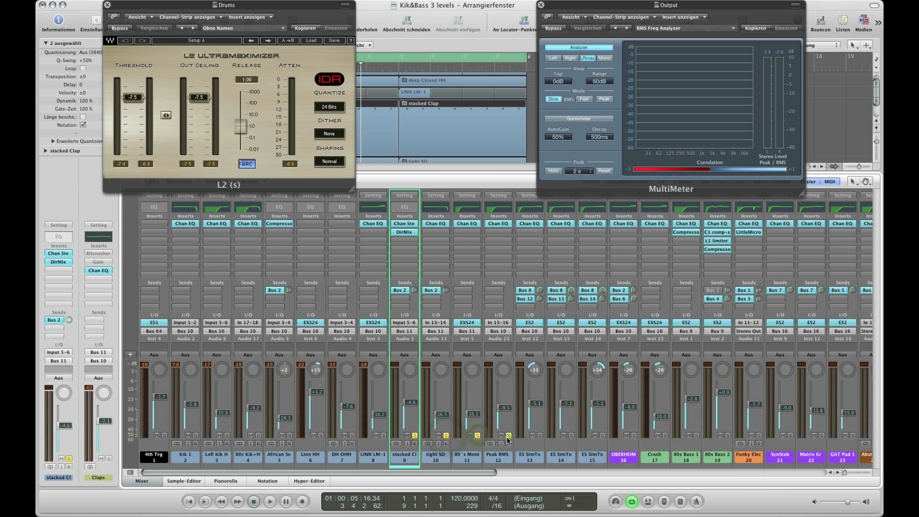
{"action": "left_click", "coordinate": [509, 436]}
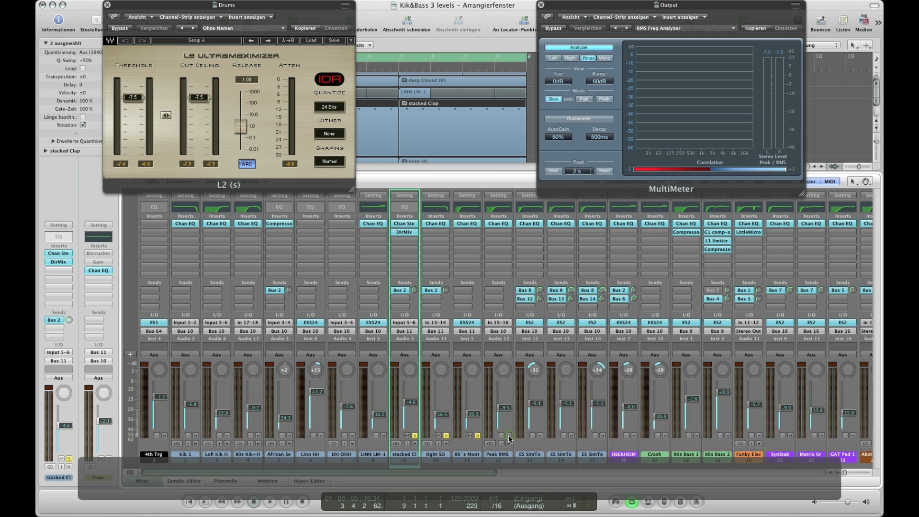
{"action": "left_click", "coordinate": [467, 455]}
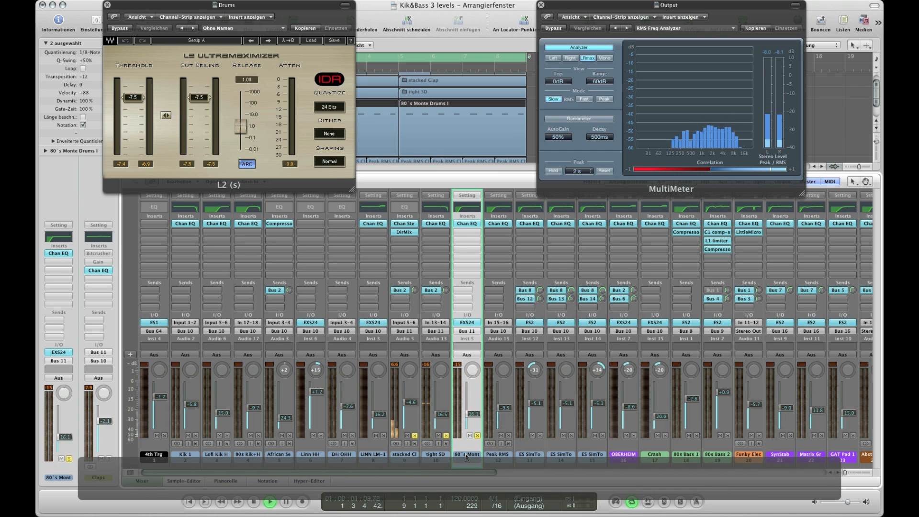
{"action": "left_click", "coordinate": [404, 455]}
{"action": "left_click", "coordinate": [478, 436]}
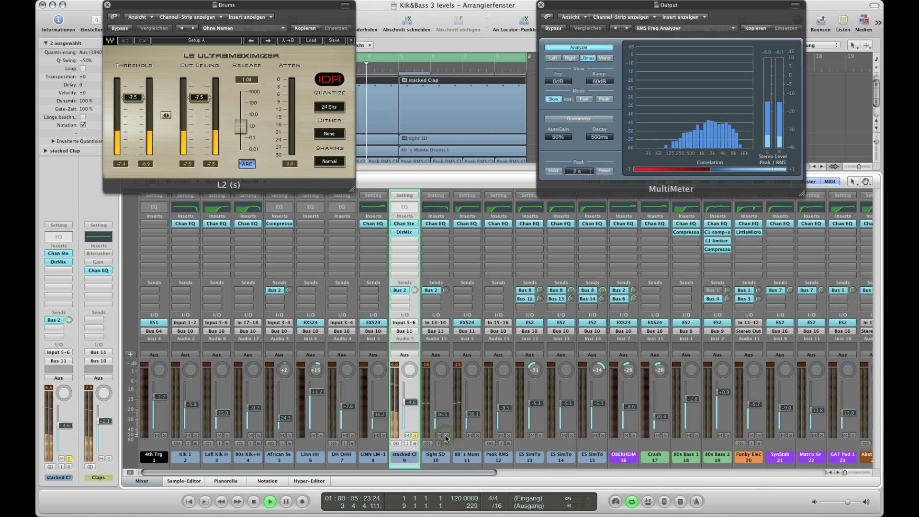
- Open stacked Clap's Channel Stereo plug-in, compare the sound with all its processing bypassed and active, and close it
{"action": "left_click", "coordinate": [404, 224]}
{"action": "left_click_drag", "start_coordinate": [294, 31], "coordinate": [686, 180]}
{"action": "key", "text": "space"}
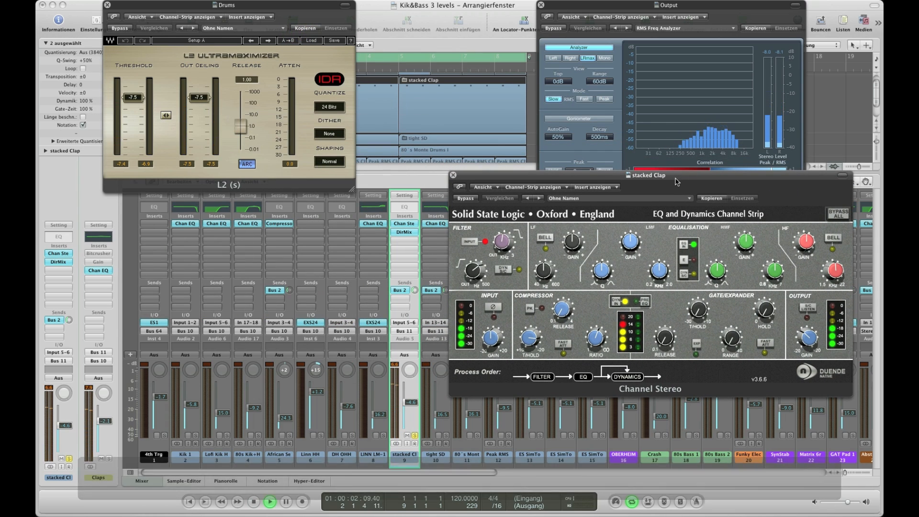
{"action": "left_click_drag", "start_coordinate": [674, 179], "coordinate": [673, 179]}
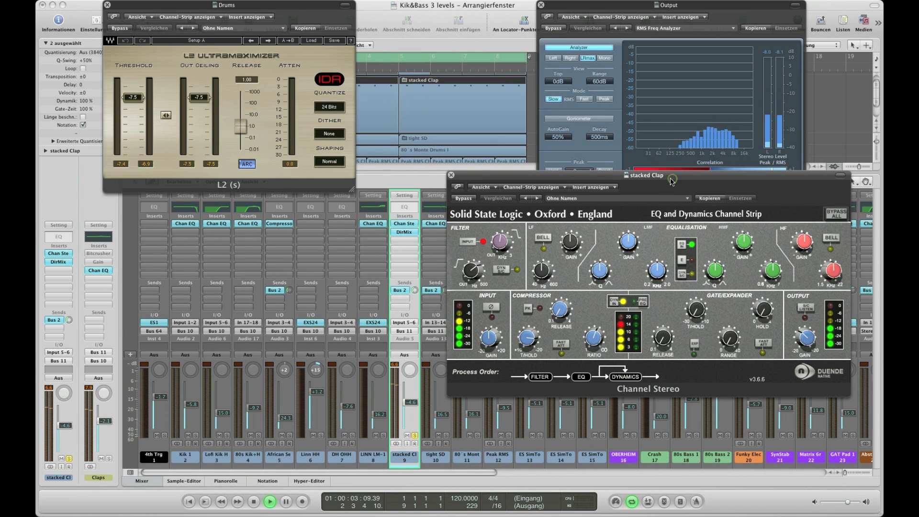
{"action": "key", "text": "space"}
{"action": "left_click", "coordinate": [839, 216]}
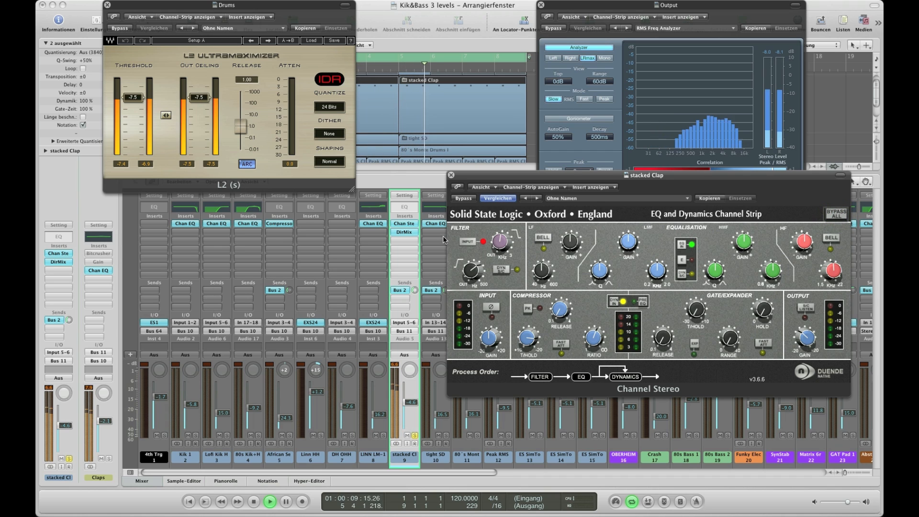
{"action": "left_click", "coordinate": [451, 175]}
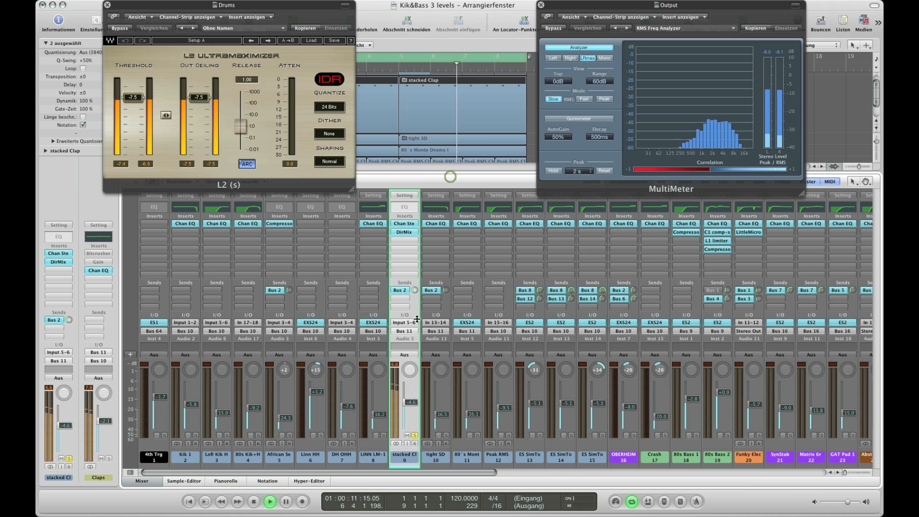
- Open stacked Clap's Direction Mixer, compare the stereo spread with the plug-in bypassed and active, and close it
{"action": "left_click", "coordinate": [409, 232]}
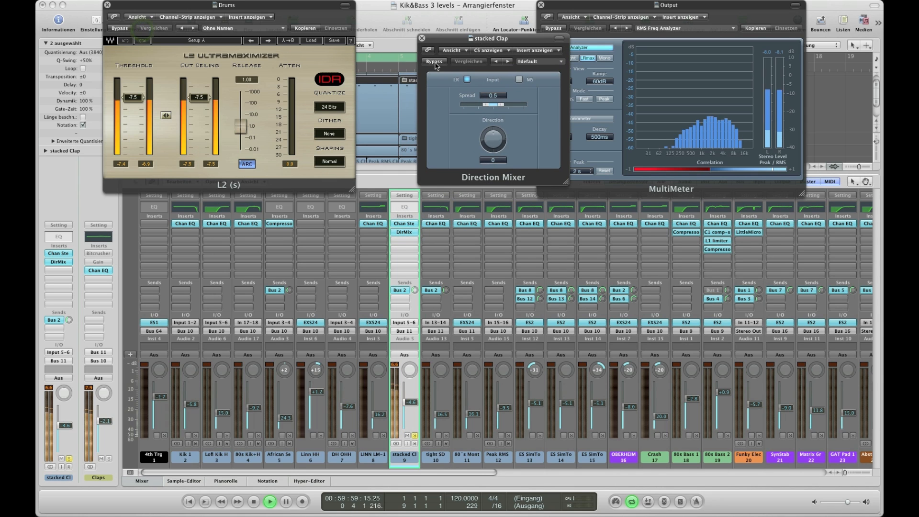
{"action": "left_click", "coordinate": [435, 62]}
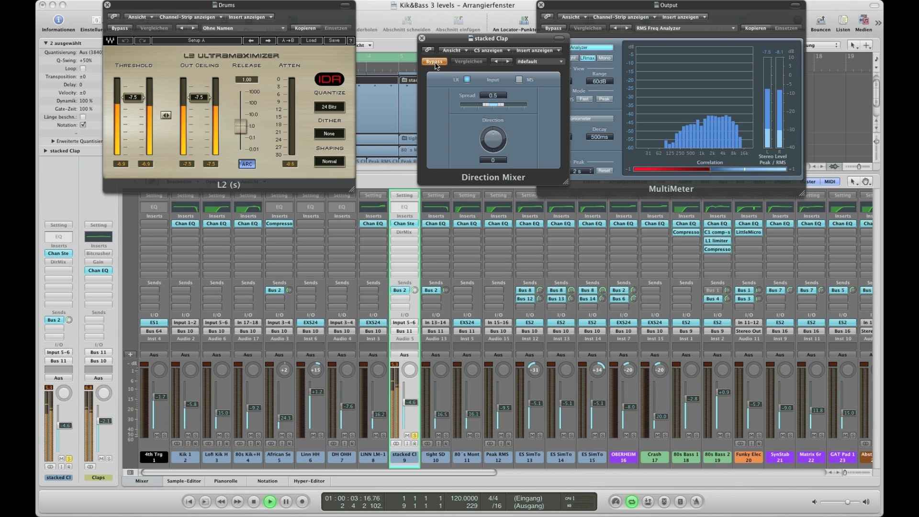
{"action": "left_click", "coordinate": [435, 64]}
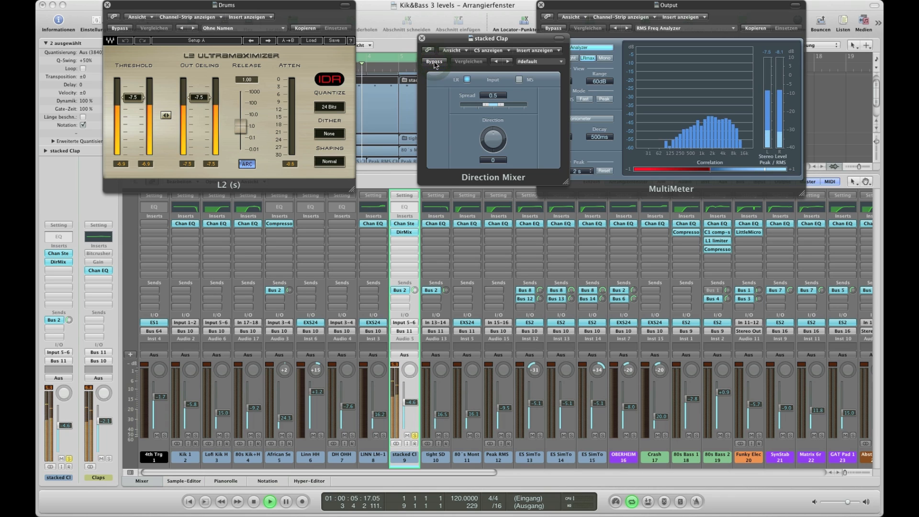
{"action": "left_click", "coordinate": [422, 38]}
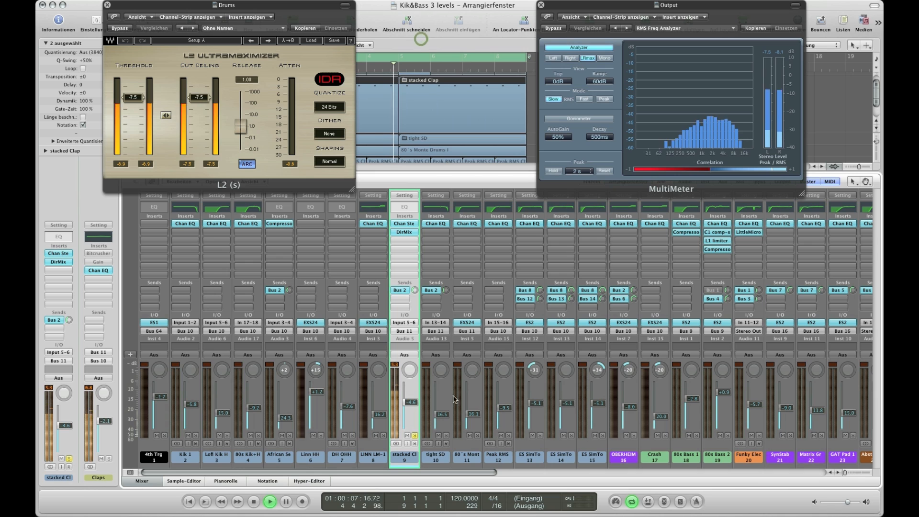
- Solo tight SD instead of stacked Clap, open its Channel EQ and compare the sound with the high-cut band off and on
{"action": "left_click", "coordinate": [446, 436]}
{"action": "left_click", "coordinate": [415, 436]}
{"action": "left_click", "coordinate": [443, 226]}
{"action": "left_click", "coordinate": [310, 75]}
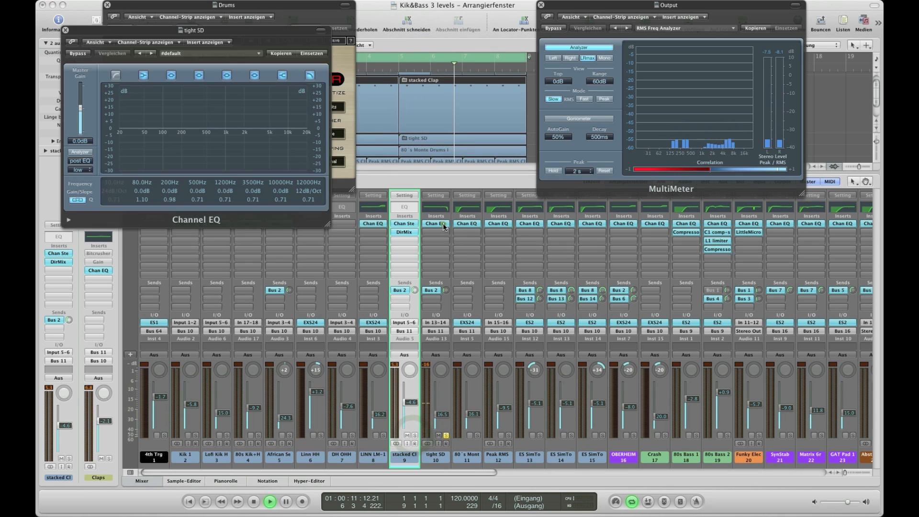
{"action": "left_click", "coordinate": [309, 75]}
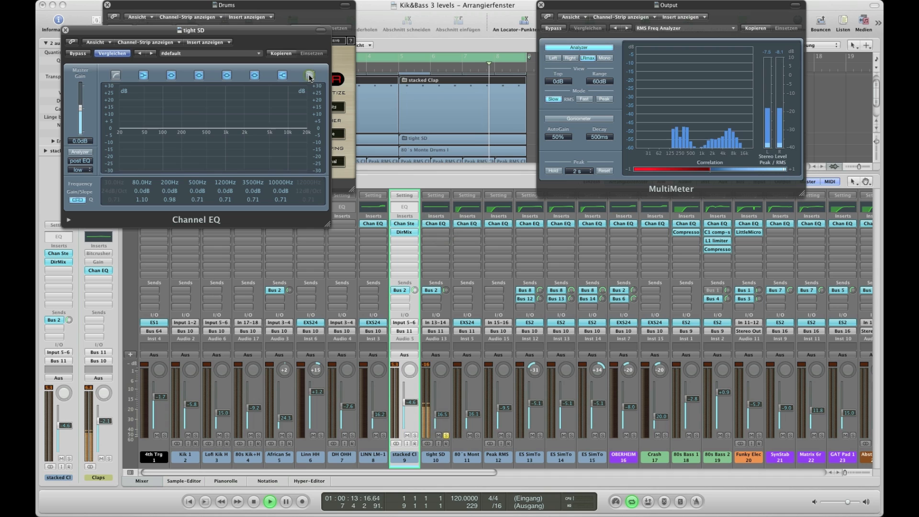
{"action": "left_click", "coordinate": [310, 75]}
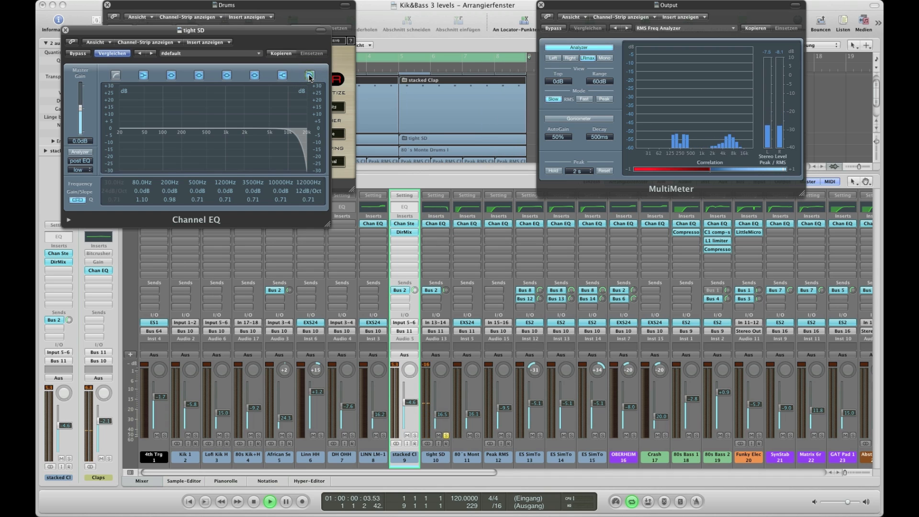
- Solo 80's Monte Drums instead of tight SD, select it and open its Channel EQ beside the other EQ
{"action": "left_click", "coordinate": [446, 436]}
{"action": "left_click", "coordinate": [477, 436]}
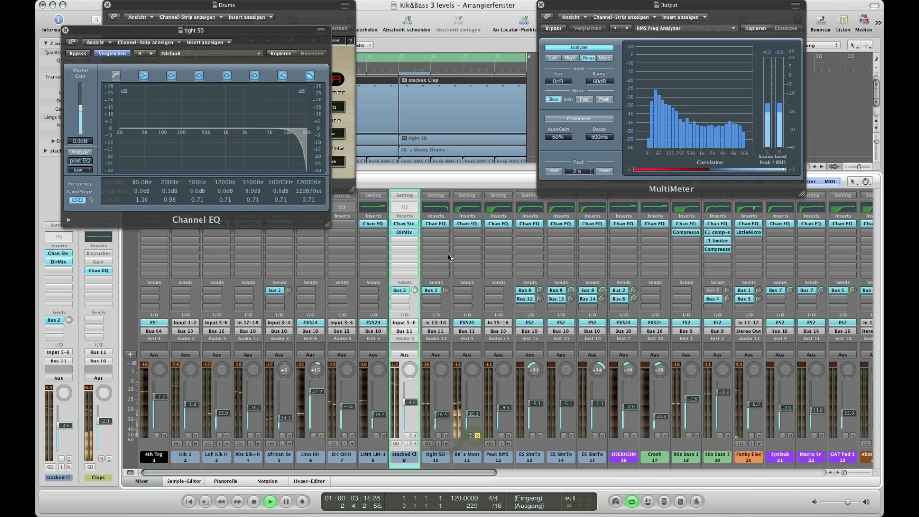
{"action": "left_click", "coordinate": [470, 453]}
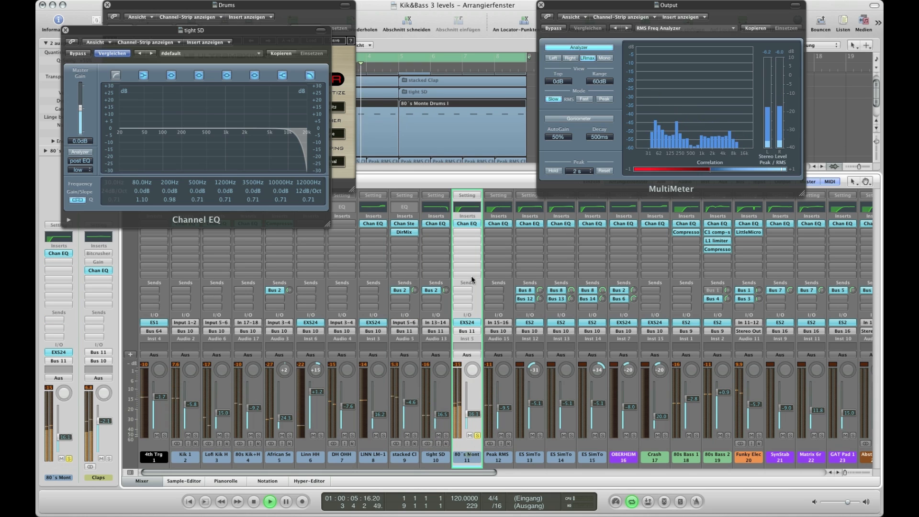
{"action": "left_click", "coordinate": [471, 223]}
{"action": "left_click_drag", "start_coordinate": [247, 40], "coordinate": [471, 25]}
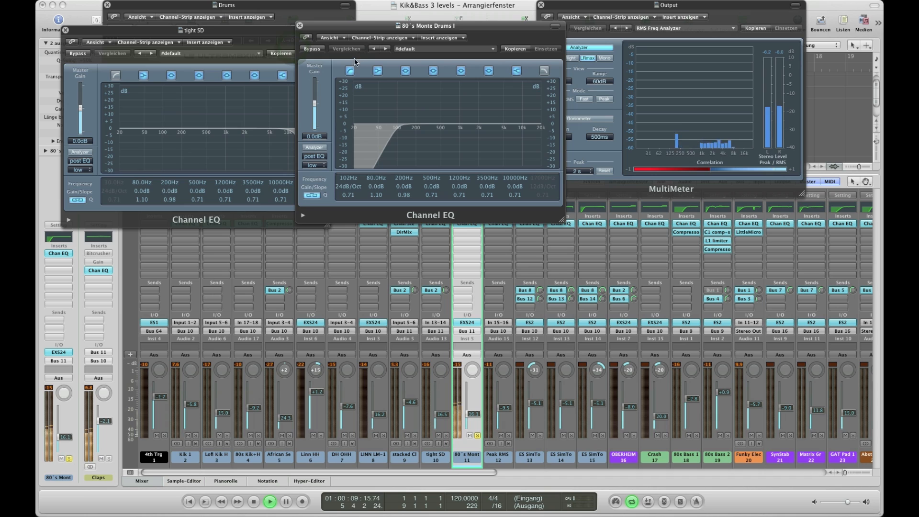
- Compare 80's Monte Drums with its 102 Hz low-cut band off and on, and close both Channel EQ windows
{"action": "left_click", "coordinate": [349, 71]}
{"action": "left_click", "coordinate": [349, 71]}
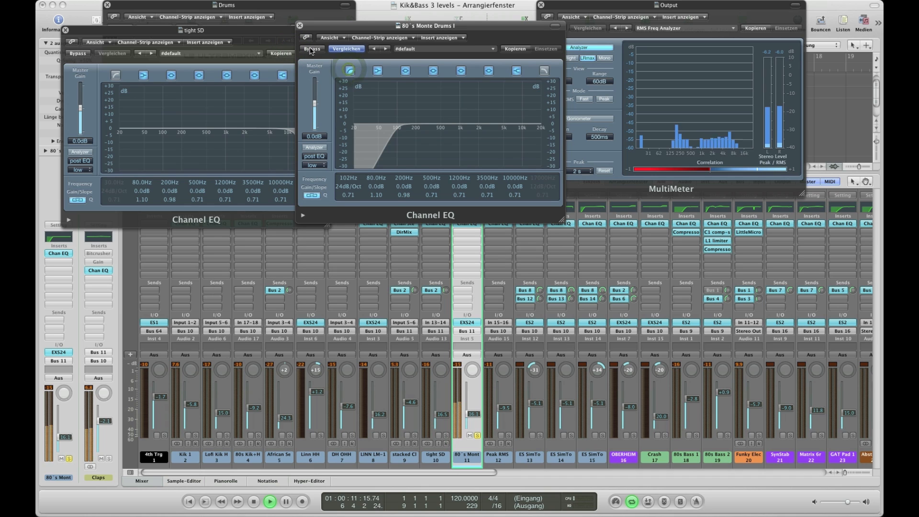
{"action": "left_click", "coordinate": [65, 31]}
{"action": "left_click", "coordinate": [299, 26]}
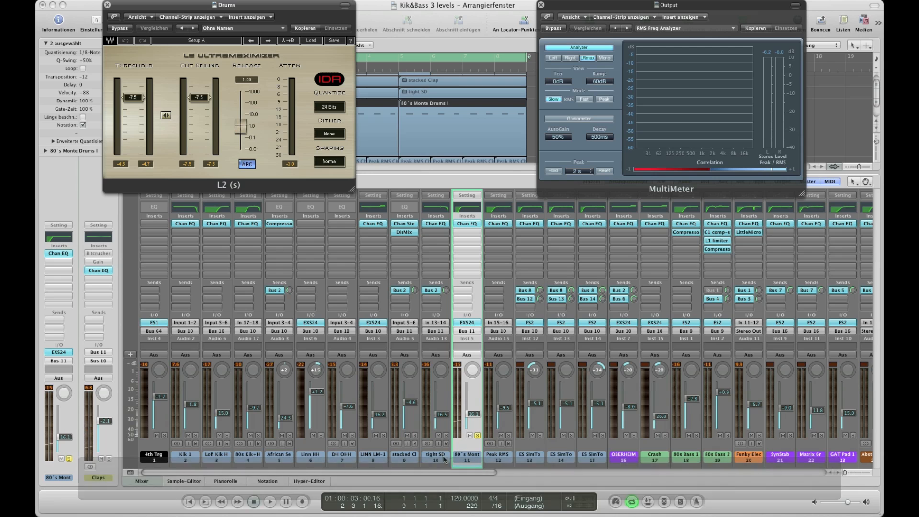
- Select and solo stacked Clap, tight SD and 80's Monte Drums together with the ClapRoom aux, and restart playback
{"action": "left_click", "coordinate": [406, 460]}
{"action": "left_click_drag", "start_coordinate": [431, 460], "coordinate": [468, 459]}
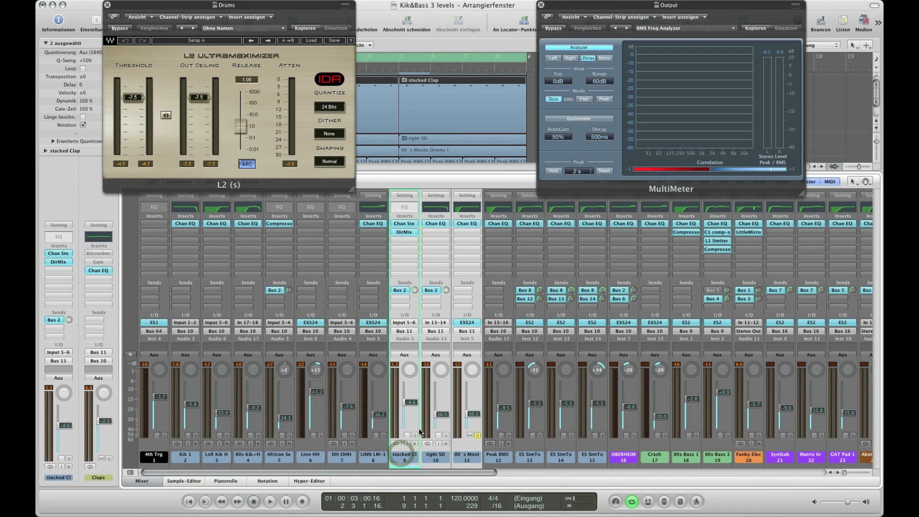
{"action": "key", "text": "space"}
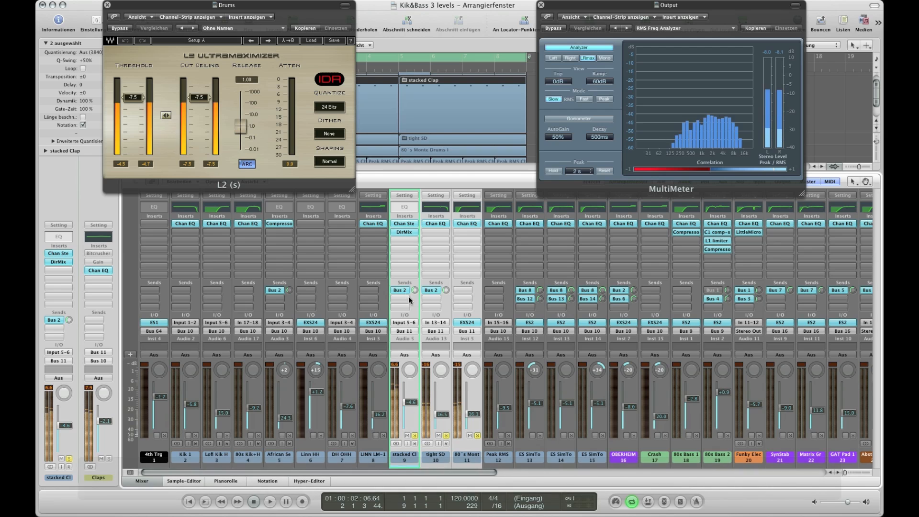
{"action": "scroll", "coordinate": [403, 290], "scroll_direction": "right", "scroll_amount": 5}
{"action": "key", "text": "space"}
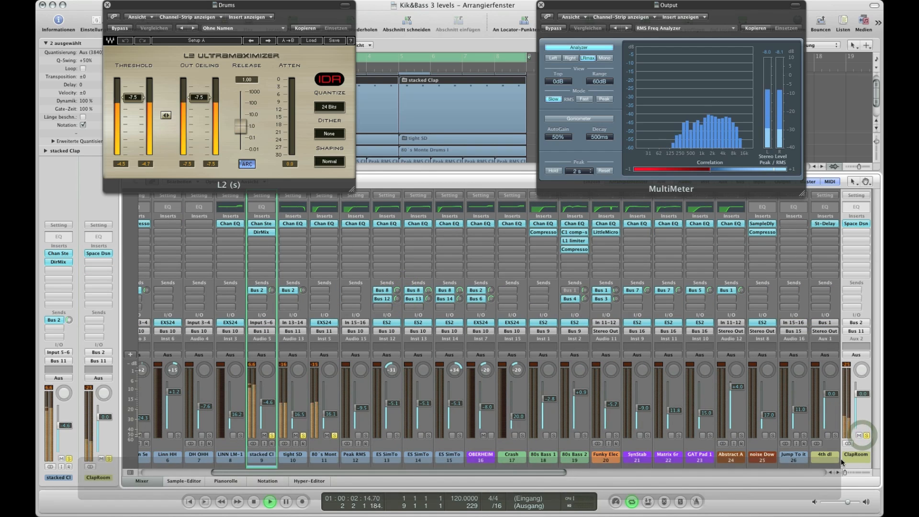
- Open the ClapRoom aux's Space Designer, examine its 0.3s Jazz Guitar Room reverb settings, and close it
{"action": "scroll", "coordinate": [755, 455], "scroll_direction": "left", "scroll_amount": 2}
{"action": "scroll", "coordinate": [755, 455], "scroll_direction": "right", "scroll_amount": 11}
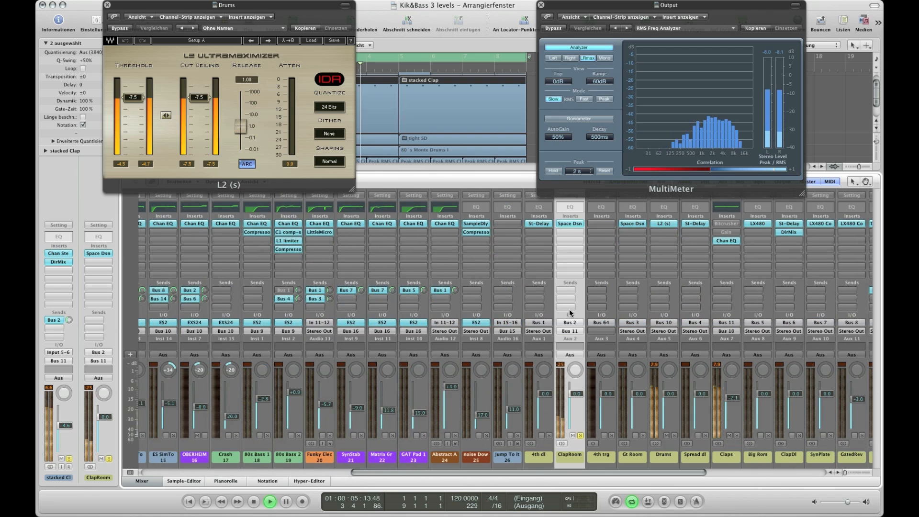
{"action": "left_click", "coordinate": [567, 224]}
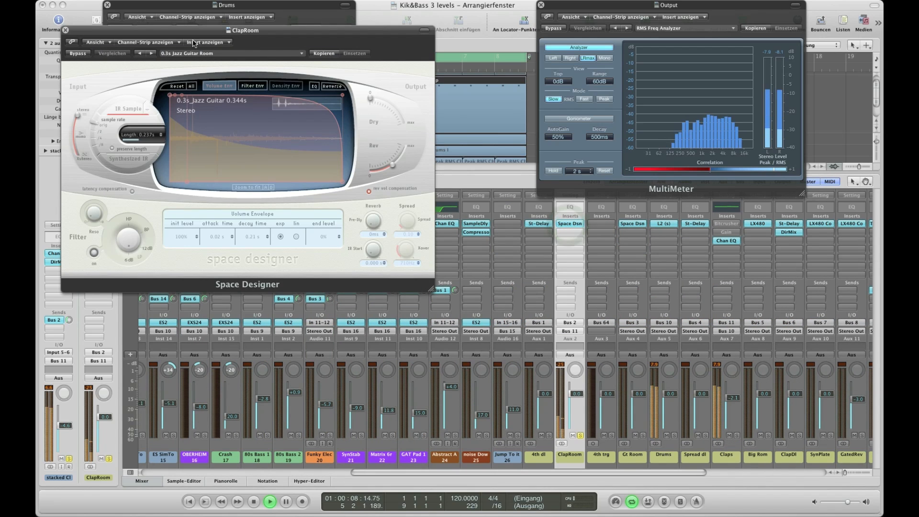
{"action": "left_click_drag", "start_coordinate": [187, 31], "coordinate": [508, 24]}
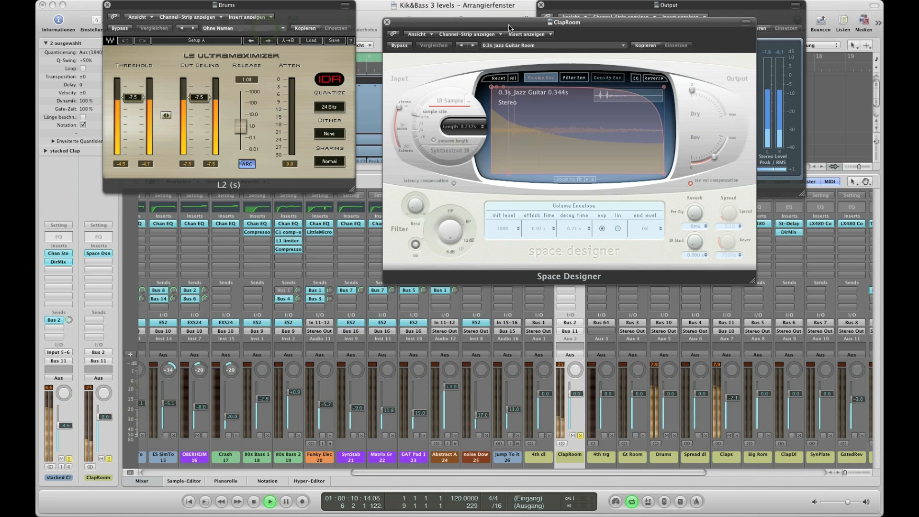
{"action": "left_click", "coordinate": [387, 23]}
- Remove stacked Clap and tight SD from the solo to hear the remaining layers, and solo all three clap channels again
{"action": "scroll", "coordinate": [558, 410], "scroll_direction": "left", "scroll_amount": 2}
{"action": "scroll", "coordinate": [557, 409], "scroll_direction": "left", "scroll_amount": 3}
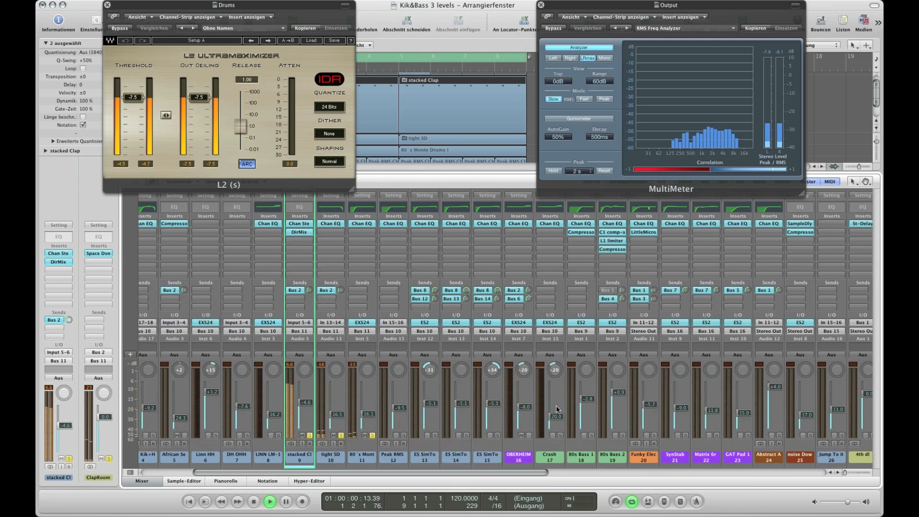
{"action": "left_click", "coordinate": [309, 437]}
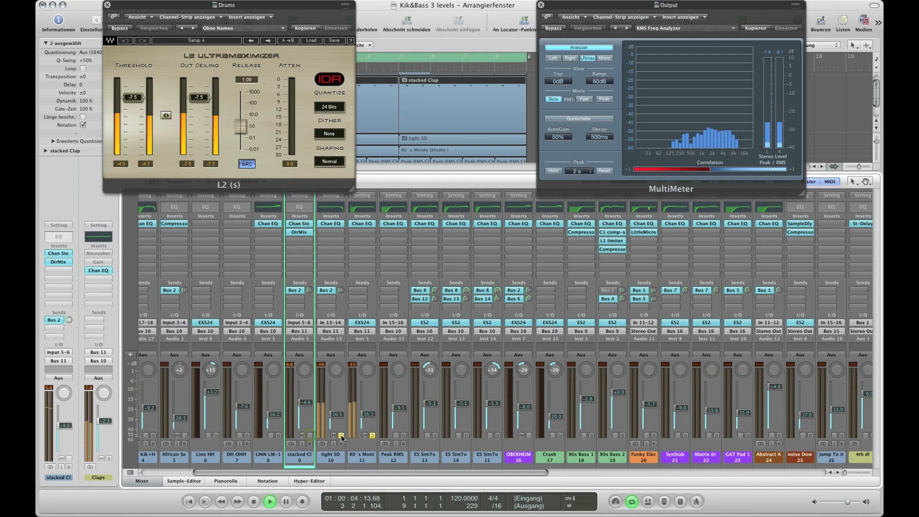
{"action": "left_click", "coordinate": [373, 436]}
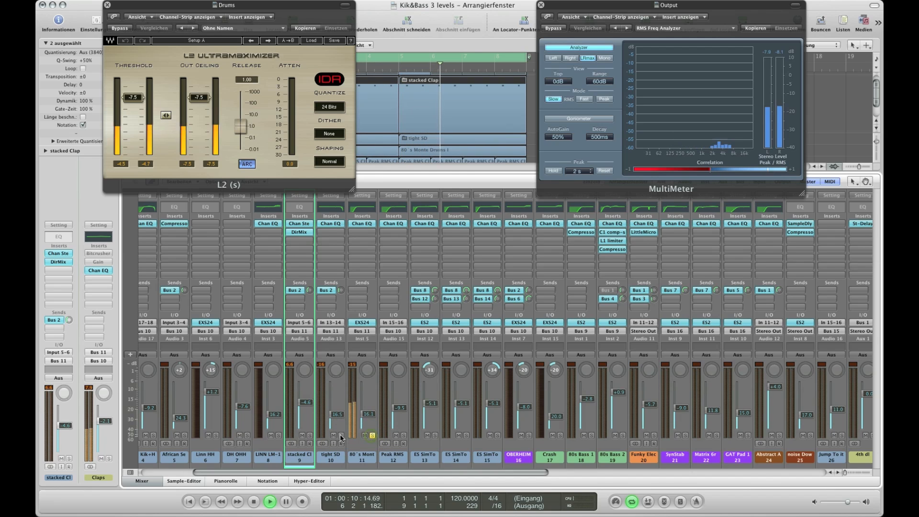
{"action": "left_click", "coordinate": [310, 436]}
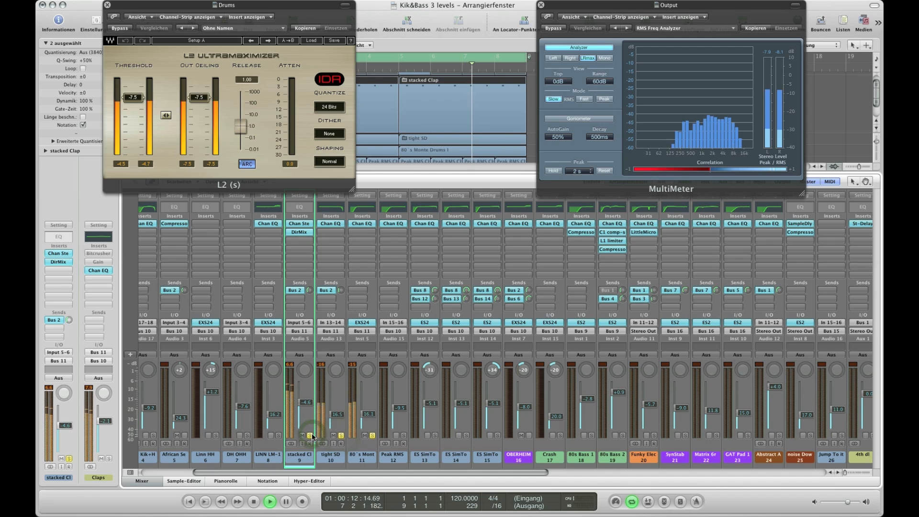
- Open the Channel EQ on the Claps aux, examine its curve beside the MultiMeter, and close it
{"action": "scroll", "coordinate": [309, 333], "scroll_direction": "right", "scroll_amount": 6}
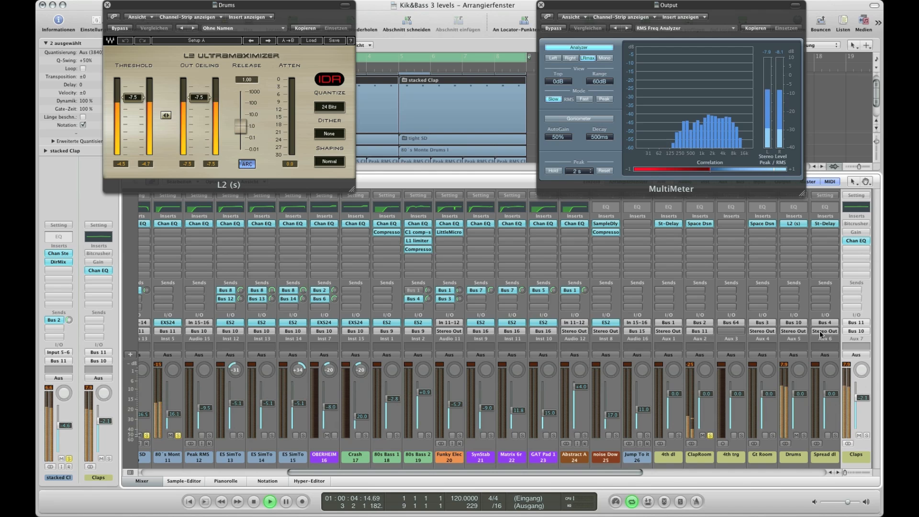
{"action": "scroll", "coordinate": [817, 346], "scroll_direction": "right", "scroll_amount": 3}
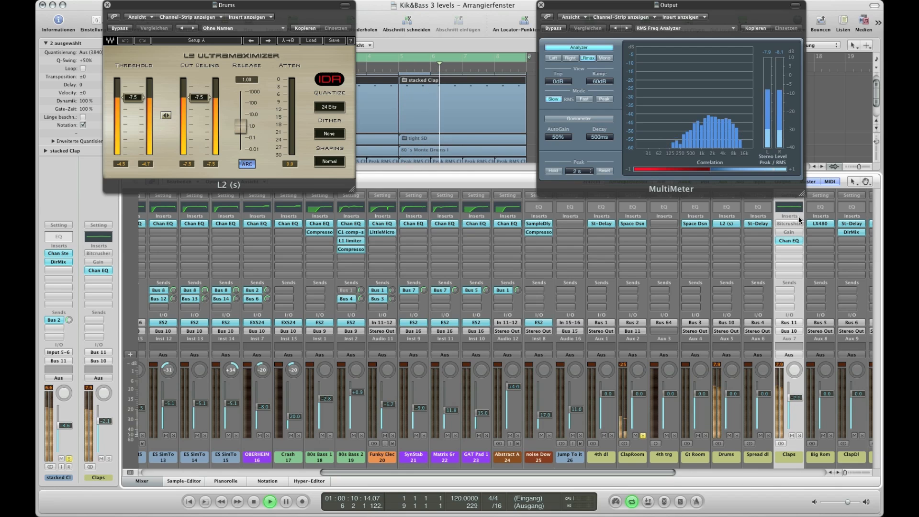
{"action": "left_click", "coordinate": [789, 242]}
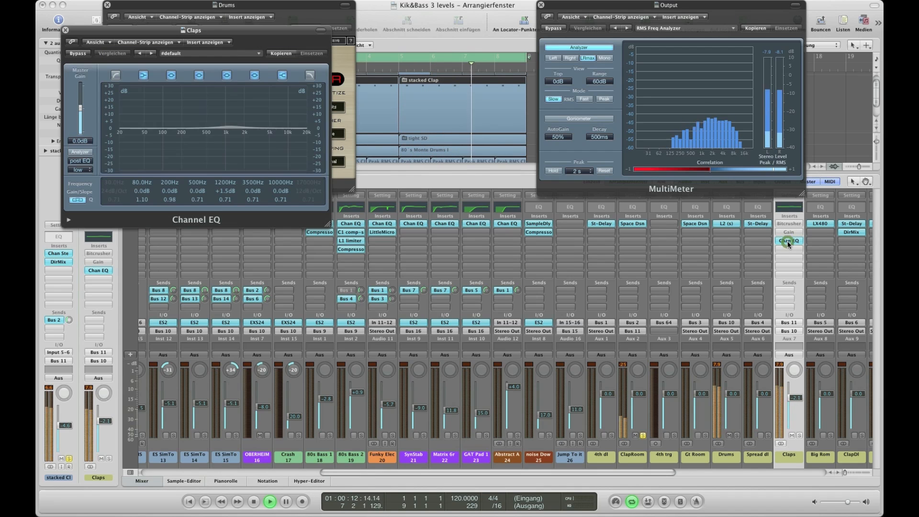
{"action": "left_click_drag", "start_coordinate": [478, 49], "coordinate": [545, 57]}
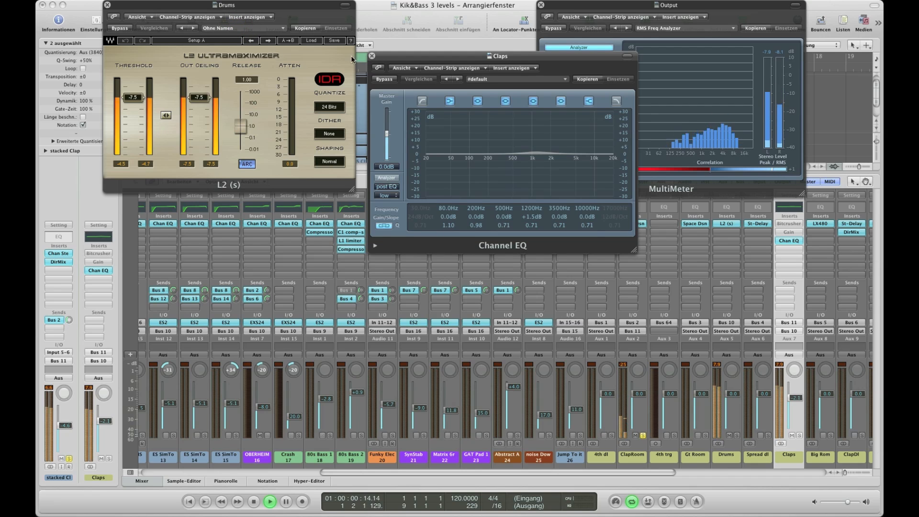
{"action": "left_click", "coordinate": [372, 57]}
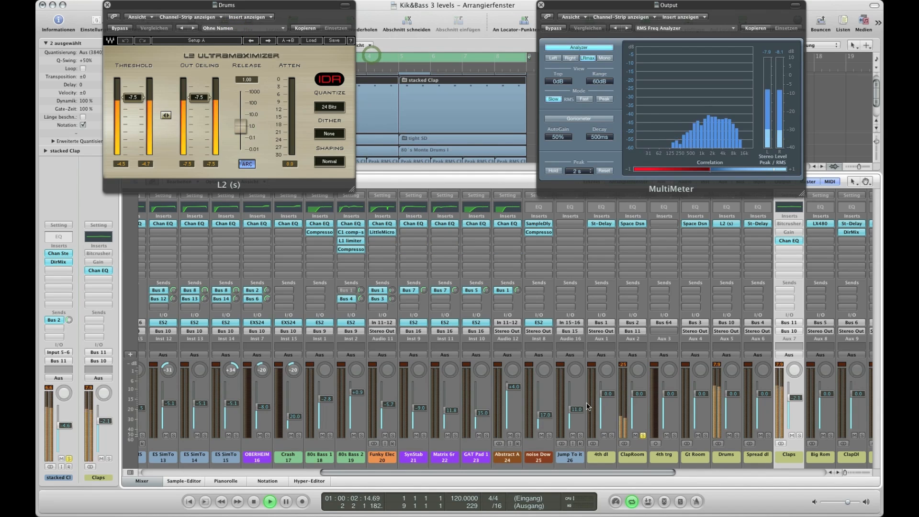
- Add Peak RMS to the soloed clap channels, select it and restart playback
{"action": "scroll", "coordinate": [581, 432], "scroll_direction": "left", "scroll_amount": 10}
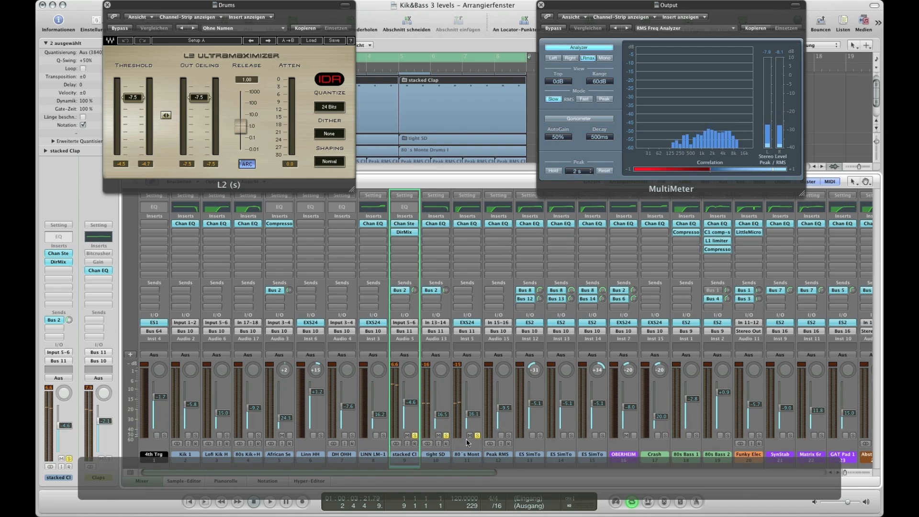
{"action": "left_click", "coordinate": [507, 435]}
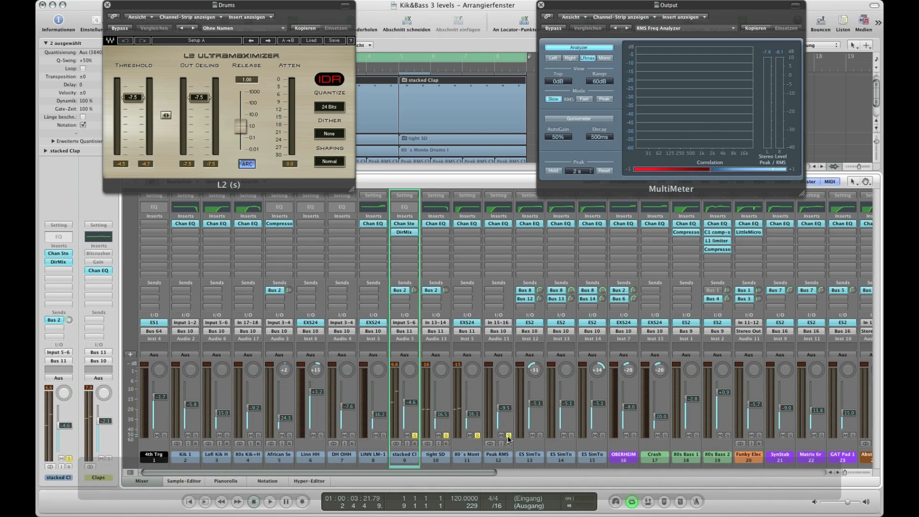
{"action": "left_click", "coordinate": [494, 456]}
{"action": "key", "text": "space"}
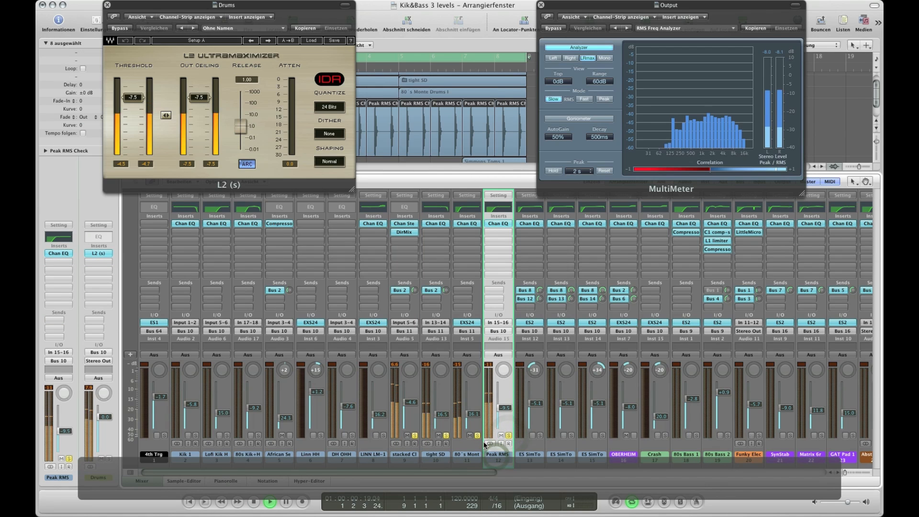
- Unsolo 80's Monte Drums, tight SD and stacked Clap so only Peak RMS plays
{"action": "left_click", "coordinate": [477, 436]}
{"action": "left_click", "coordinate": [446, 436]}
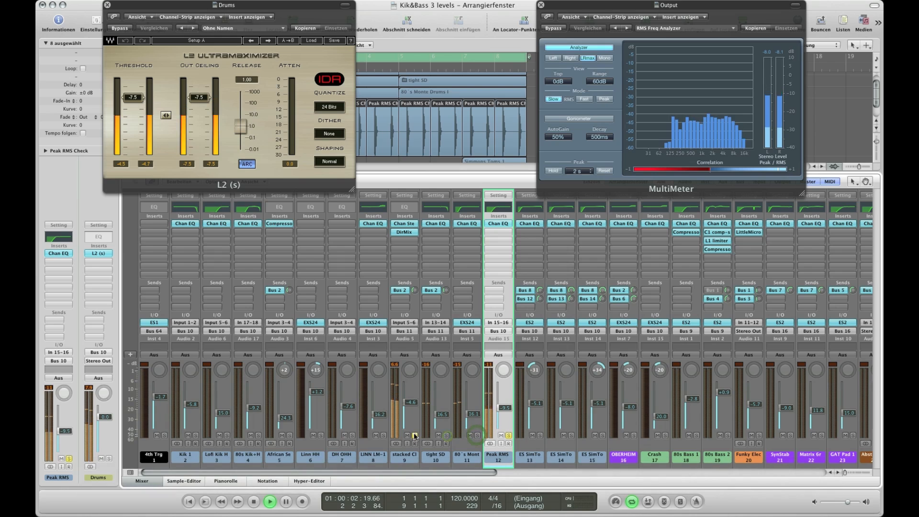
{"action": "left_click", "coordinate": [415, 436]}
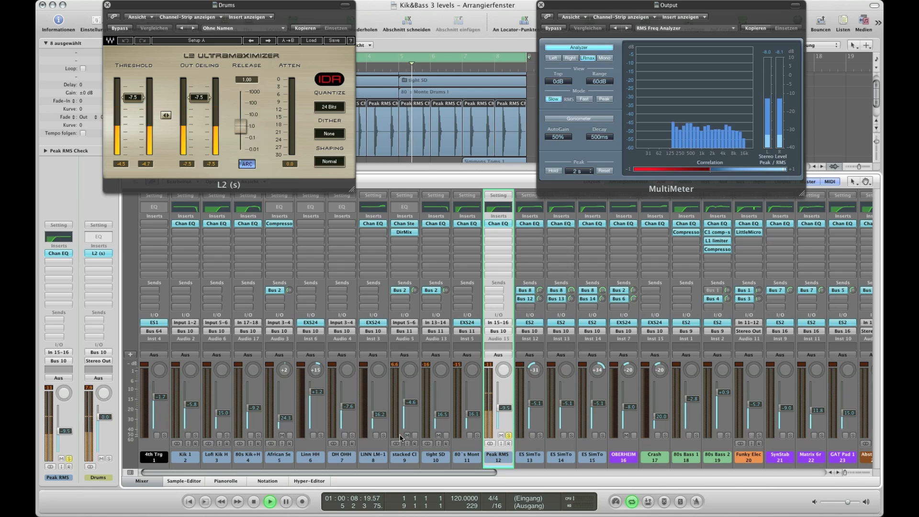
- Play stacked Clap together with Peak RMS, clear both solos and restart playback with only Peak RMS soloed
{"action": "left_click", "coordinate": [414, 436]}
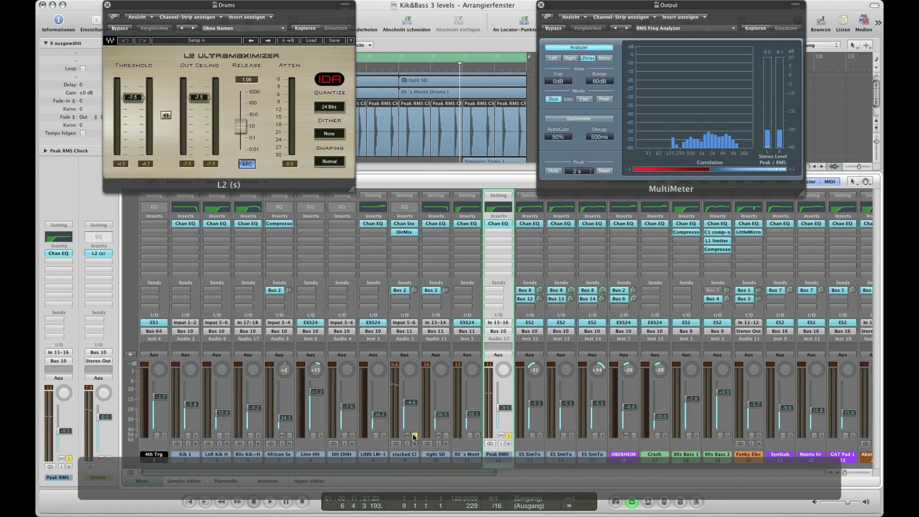
{"action": "left_click", "coordinate": [508, 436]}
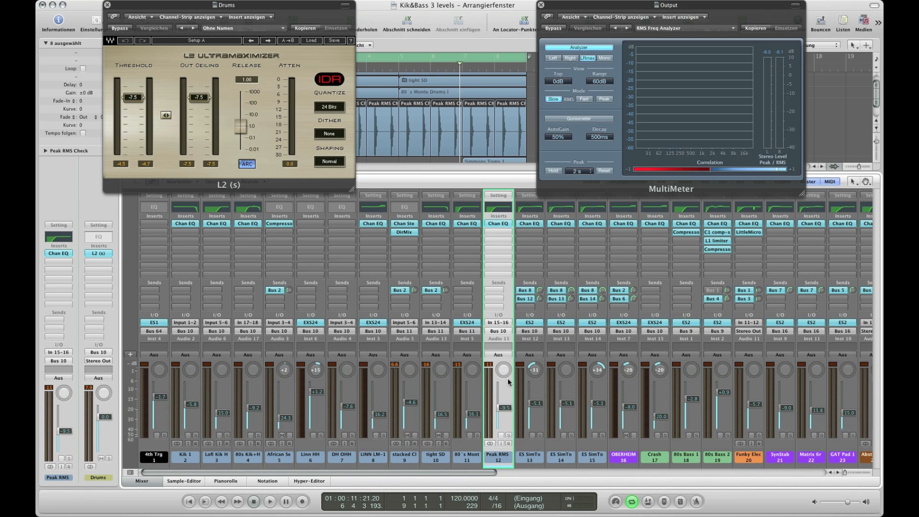
{"action": "left_click", "coordinate": [508, 436]}
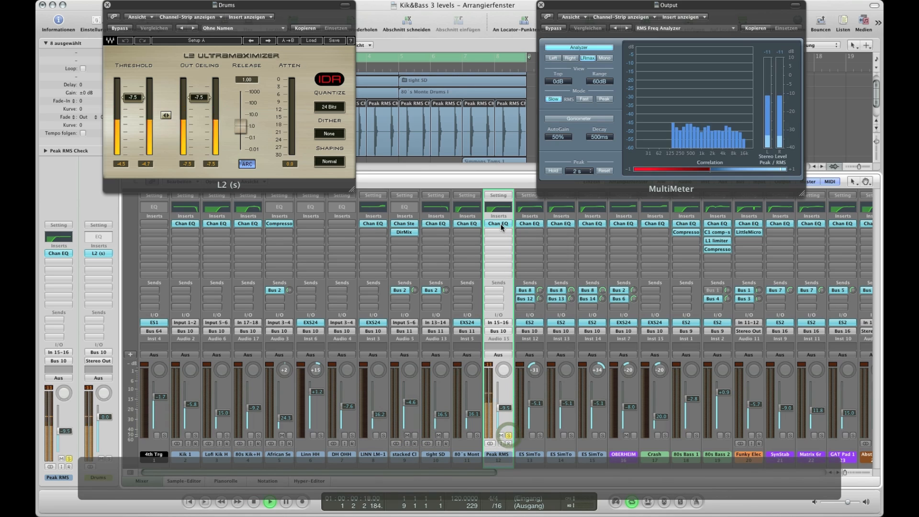
- Open Peak RMS's Channel EQ and compare the sound with its 240 Hz low cut off and on
{"action": "left_click", "coordinate": [498, 223]}
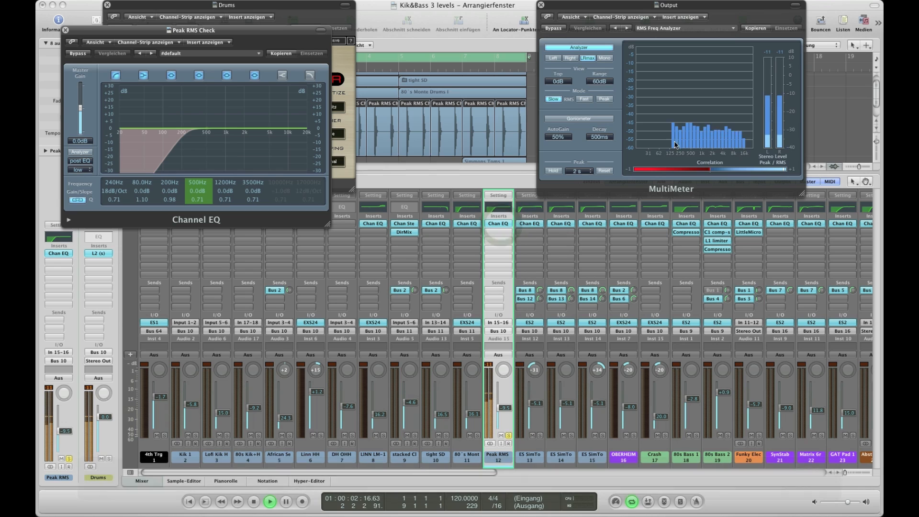
{"action": "left_click", "coordinate": [115, 76]}
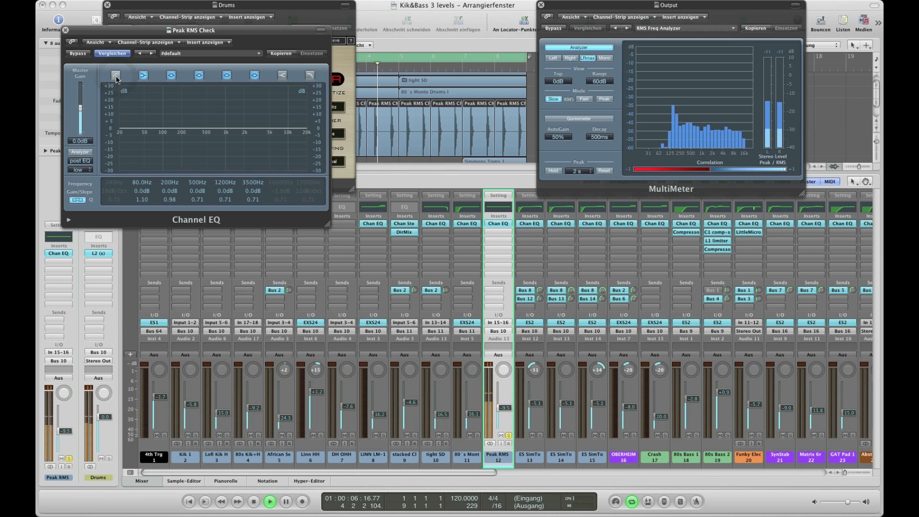
{"action": "left_click", "coordinate": [116, 76]}
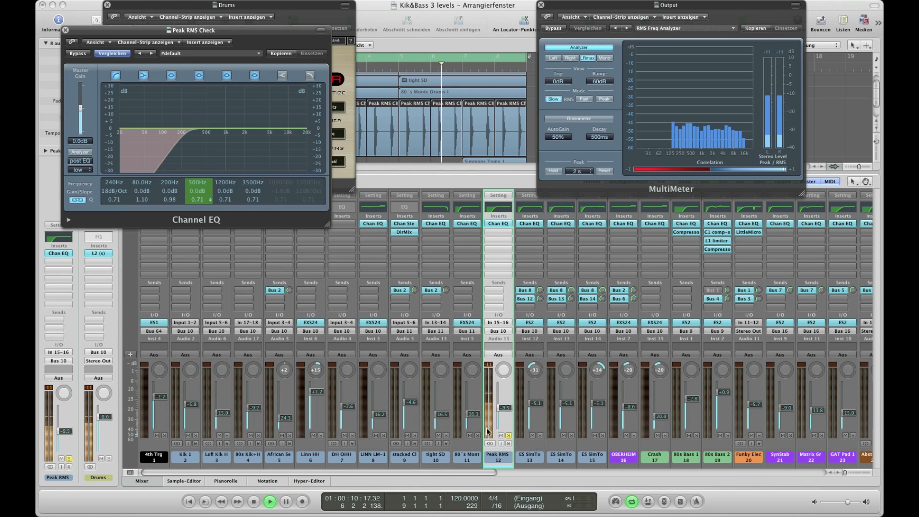
- Solo the Drums aux and play the full drum mix, comparing it with Peak RMS muted and unmuted
{"action": "scroll", "coordinate": [369, 409], "scroll_direction": "right", "scroll_amount": 10}
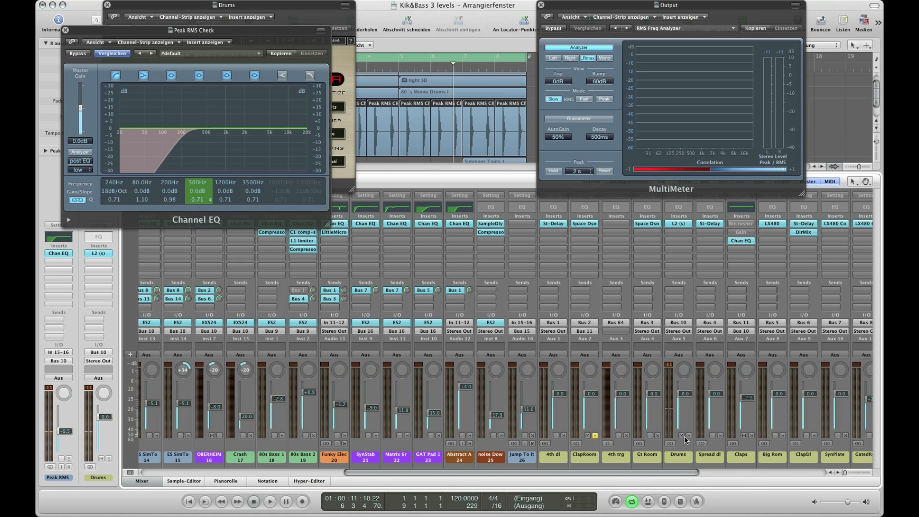
{"action": "key", "text": "space"}
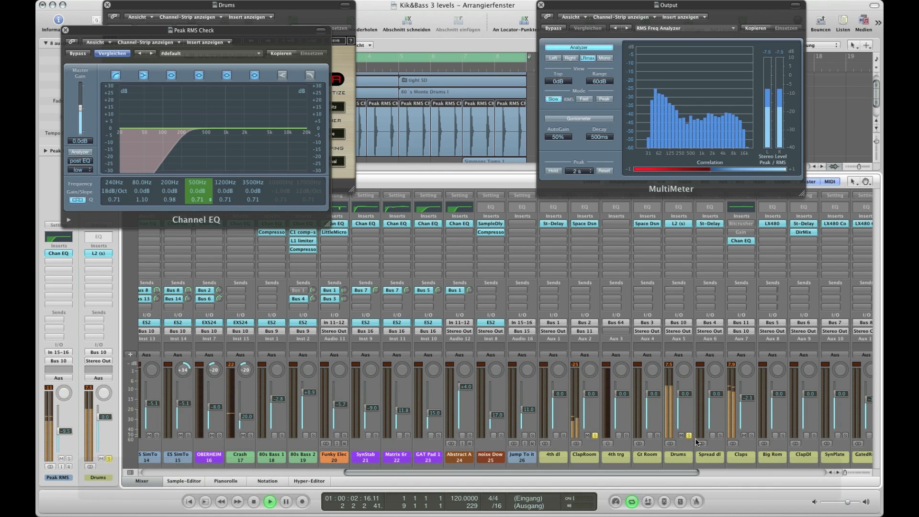
{"action": "scroll", "coordinate": [620, 454], "scroll_direction": "left", "scroll_amount": 10}
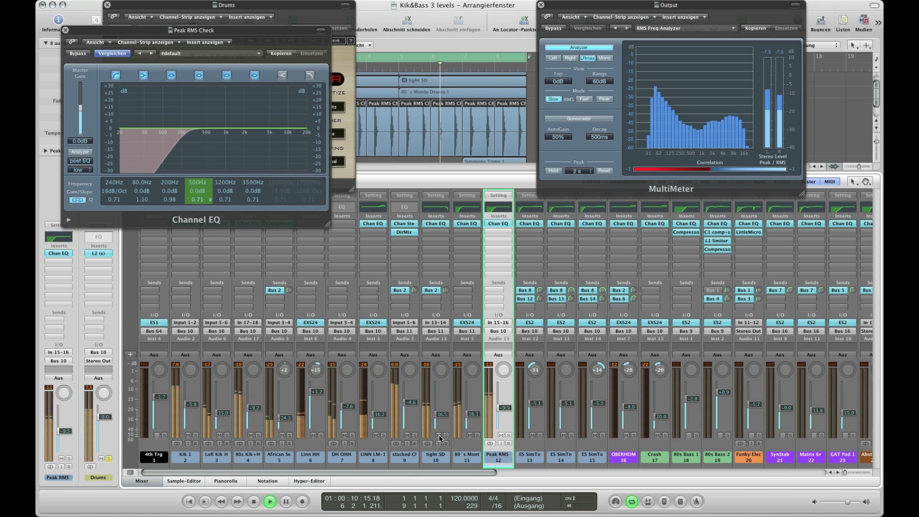
{"action": "left_click", "coordinate": [501, 437]}
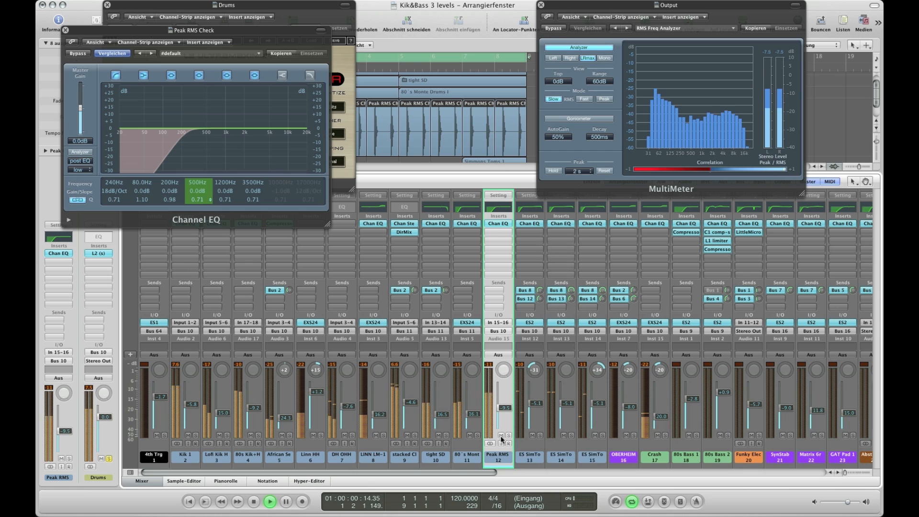
{"action": "key", "text": "space"}
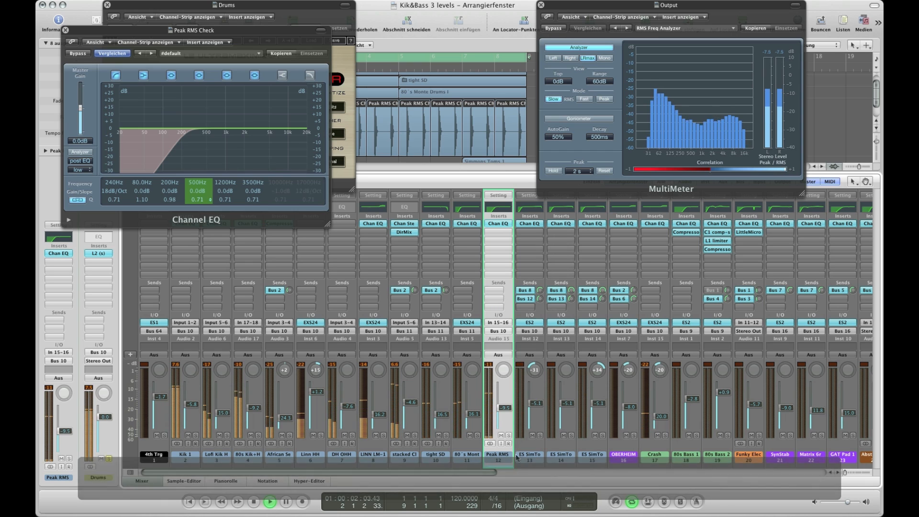
- Close the Peak RMS Channel EQ and arrange the L2 and MultiMeter windows closer side by side
{"action": "left_click", "coordinate": [66, 29]}
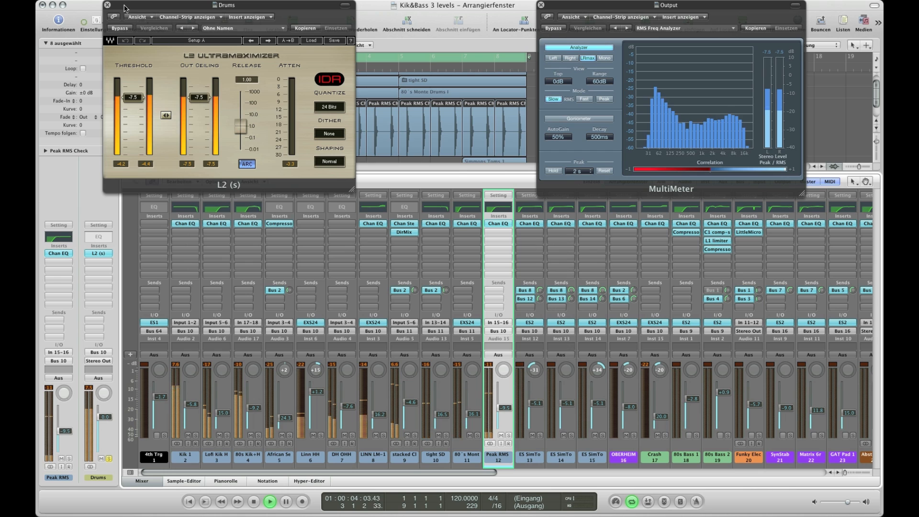
{"action": "left_click_drag", "start_coordinate": [124, 8], "coordinate": [221, 10]}
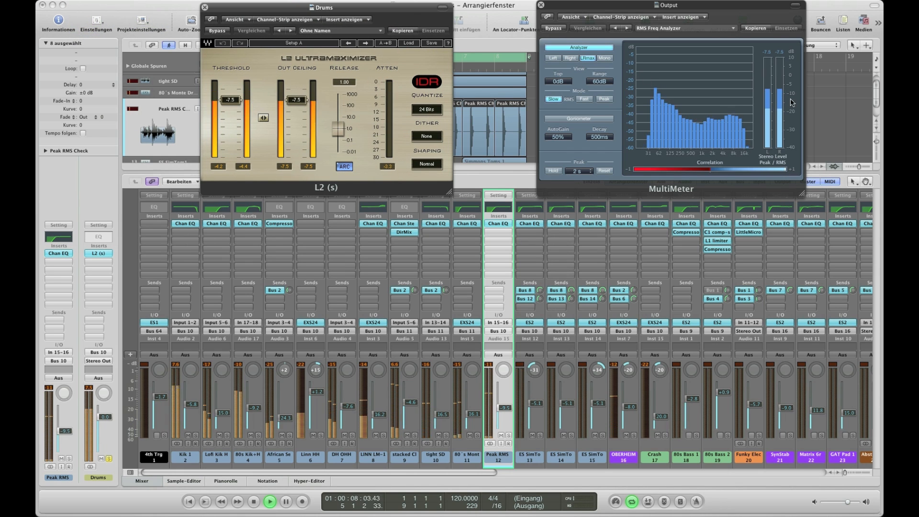
{"action": "left_click_drag", "start_coordinate": [703, 10], "coordinate": [691, 13]}
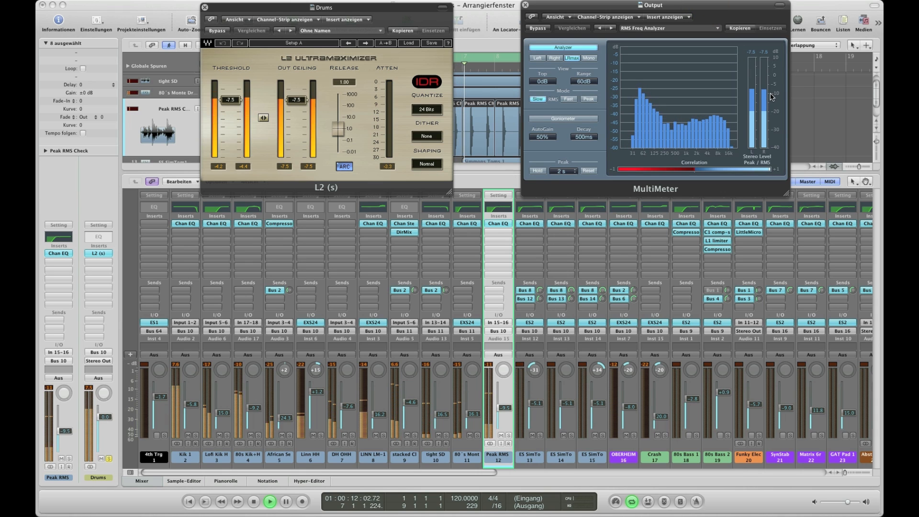
- Compare the Drums mix with the L2 limiter bypassed and active, and close the L2 window
{"action": "left_click", "coordinate": [217, 31]}
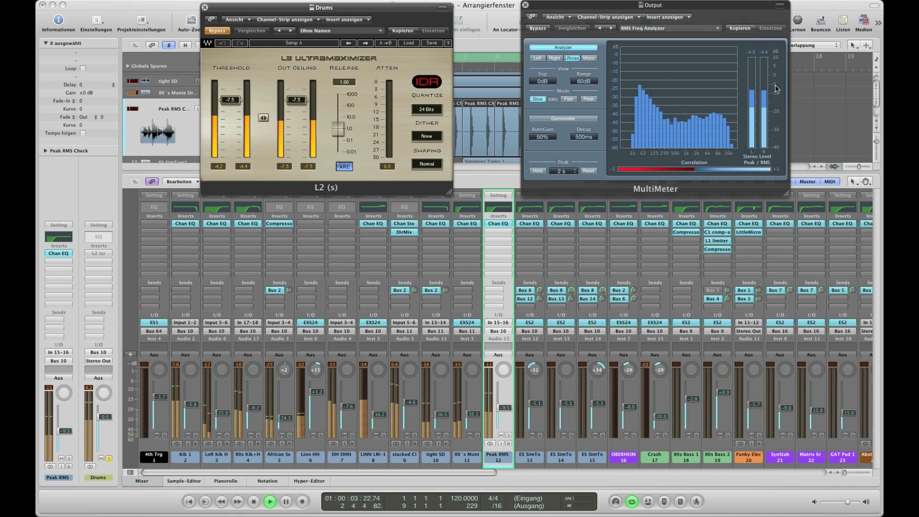
{"action": "left_click", "coordinate": [221, 31]}
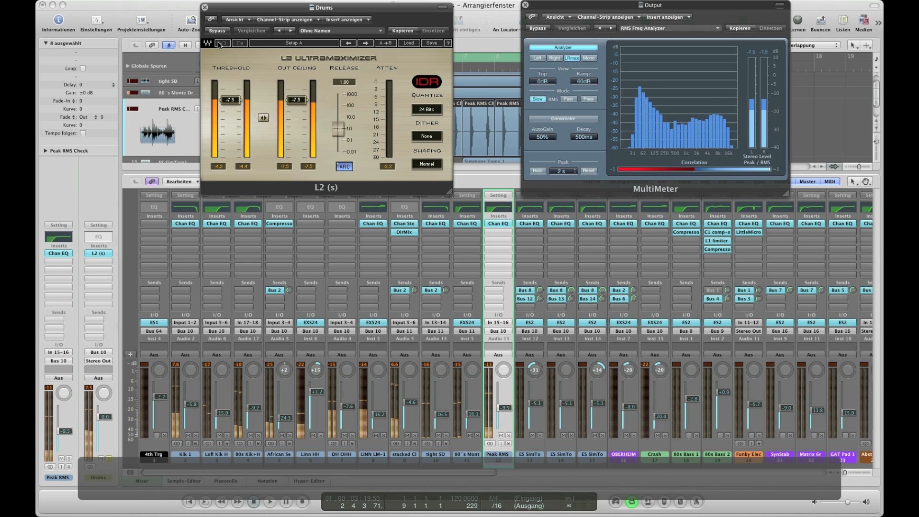
{"action": "left_click", "coordinate": [204, 6]}
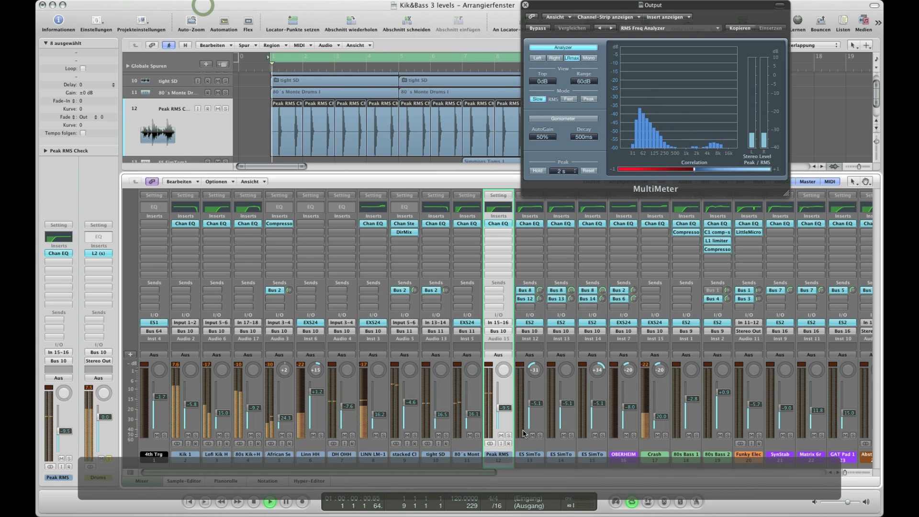
- Select the OBERHEIM DMX channel and set the cycle range around its region in bar 4
{"action": "scroll", "coordinate": [527, 439], "scroll_direction": "right", "scroll_amount": 1}
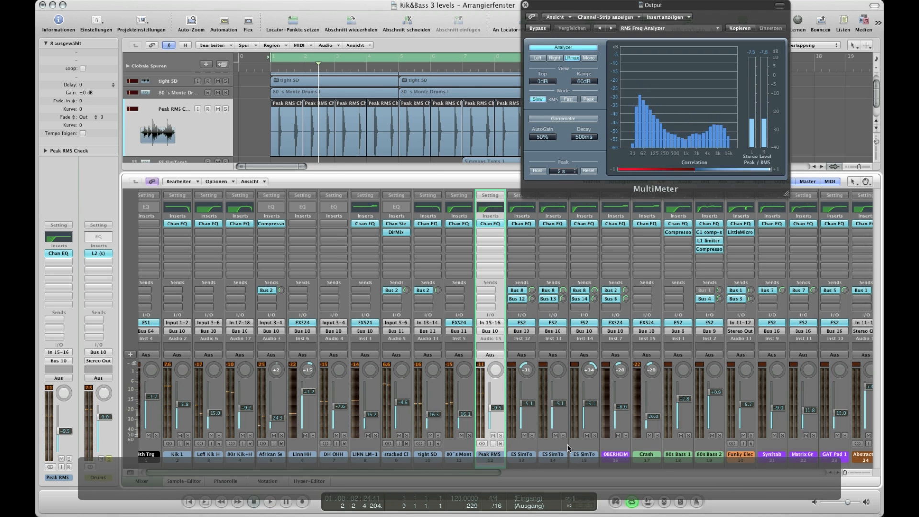
{"action": "left_click", "coordinate": [524, 460]}
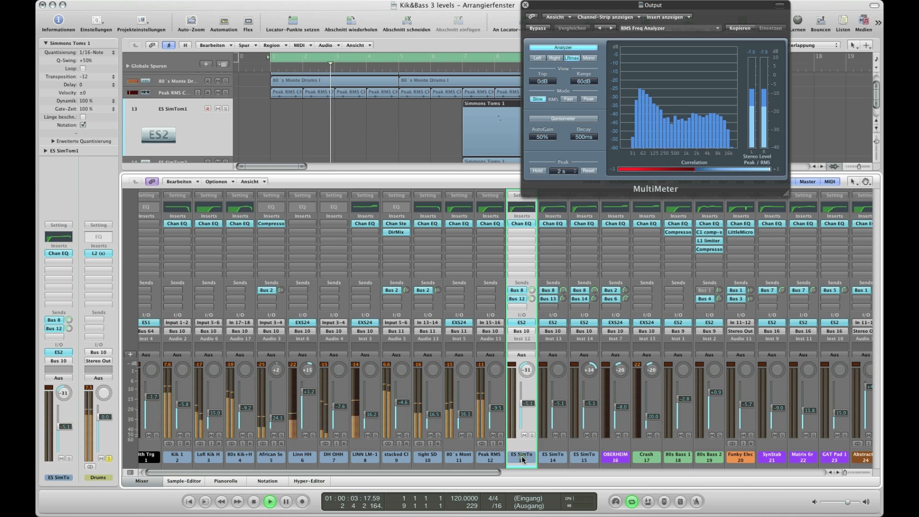
{"action": "left_click", "coordinate": [616, 459]}
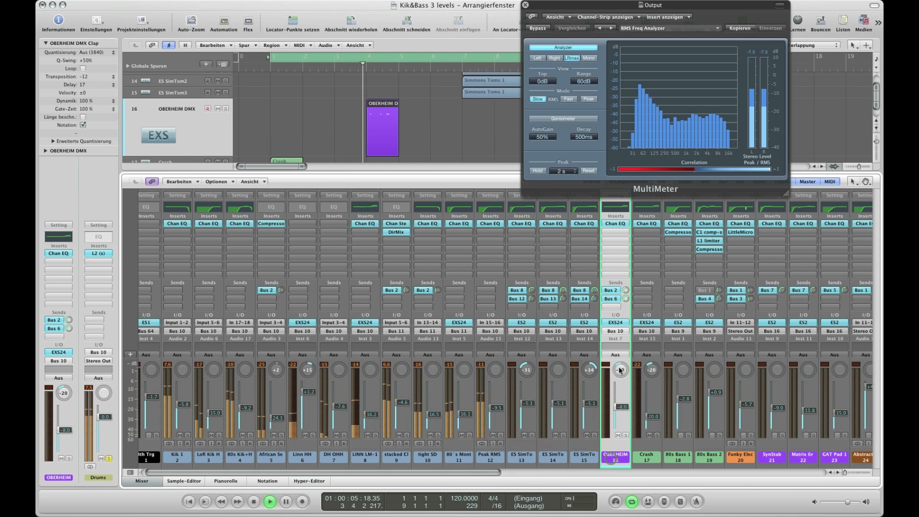
{"action": "left_click", "coordinate": [616, 223]}
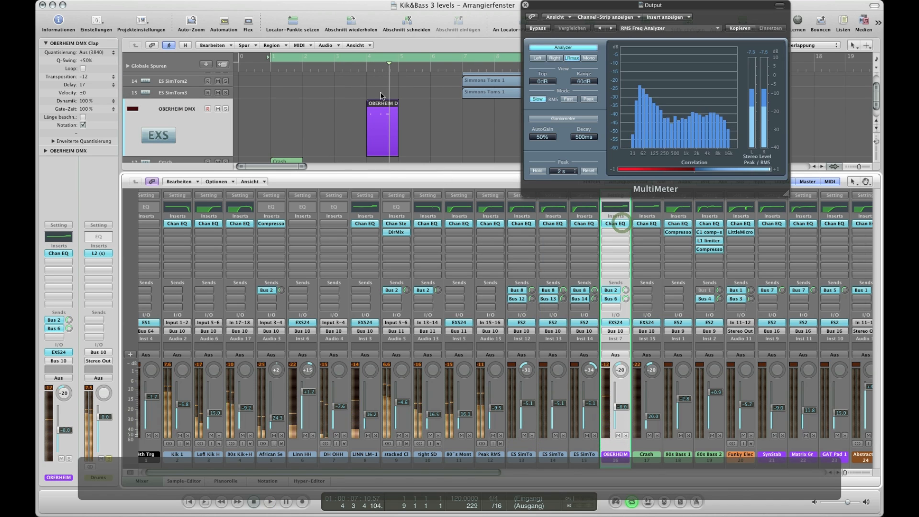
{"action": "left_click", "coordinate": [372, 61]}
{"action": "left_click_drag", "start_coordinate": [369, 61], "coordinate": [400, 62]}
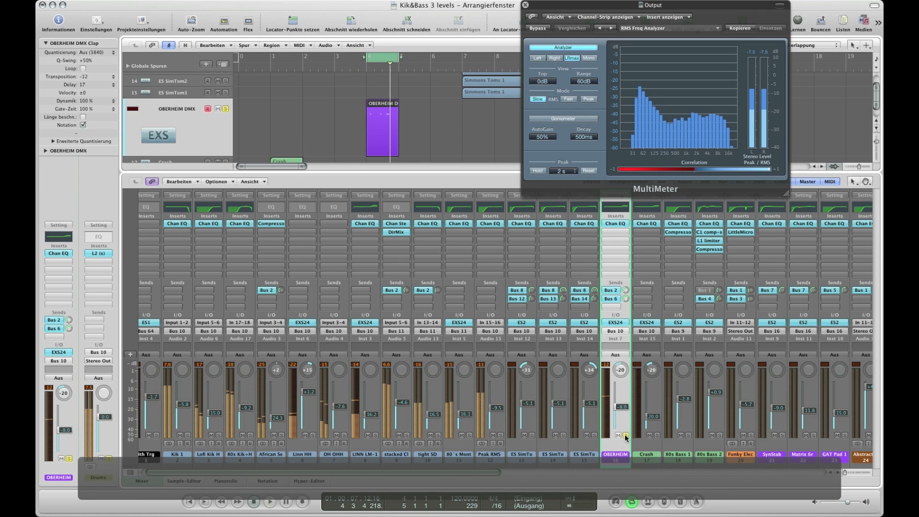
- Clear the Drums and ClapRoom aux solos, solo OBERHEIM DMX and play the loop
{"action": "left_click", "coordinate": [626, 435]}
{"action": "left_click", "coordinate": [625, 435]}
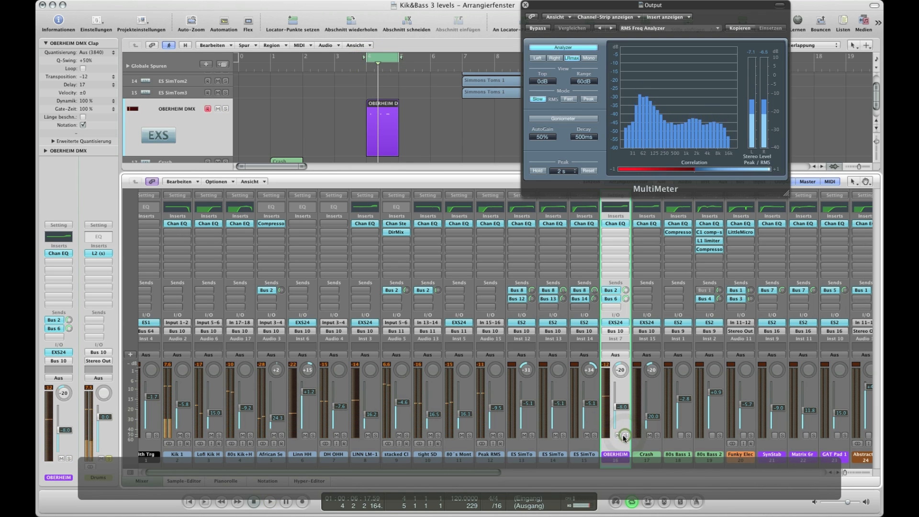
{"action": "scroll", "coordinate": [624, 437], "scroll_direction": "right", "scroll_amount": 10}
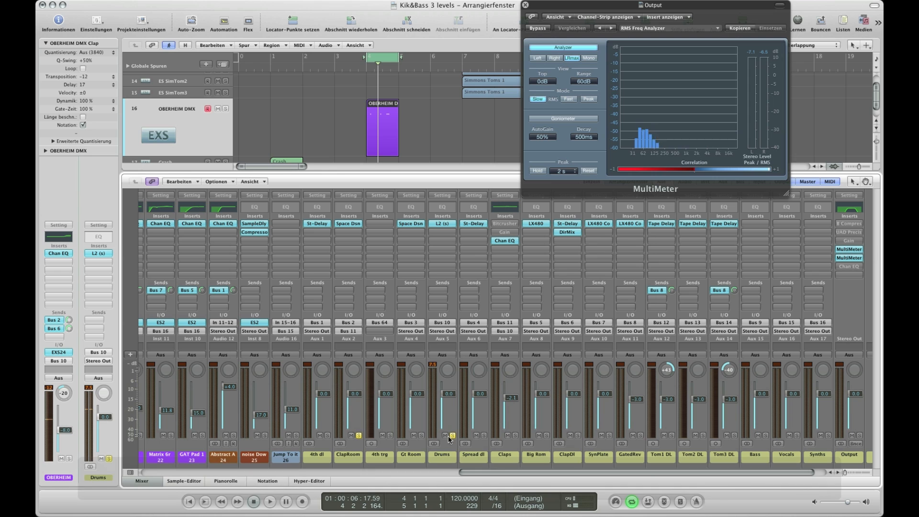
{"action": "left_click", "coordinate": [360, 436]}
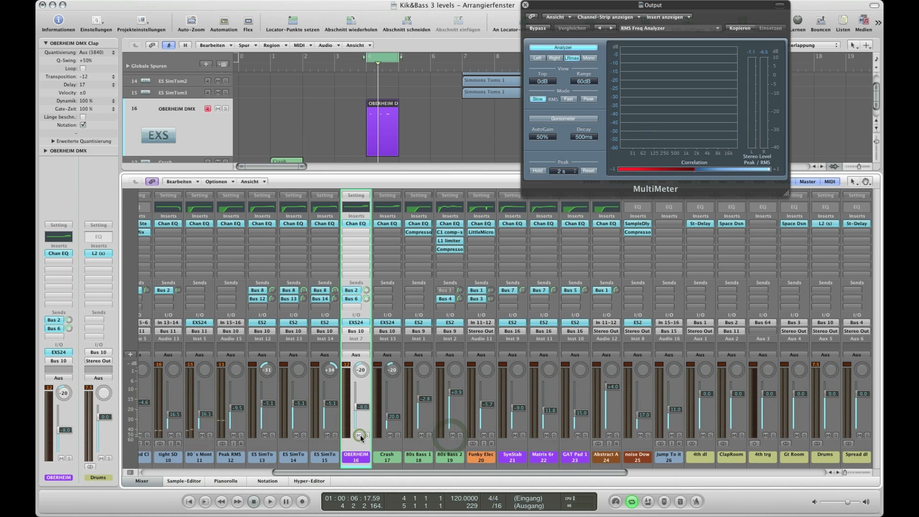
{"action": "key", "text": "space"}
{"action": "left_click", "coordinate": [366, 435]}
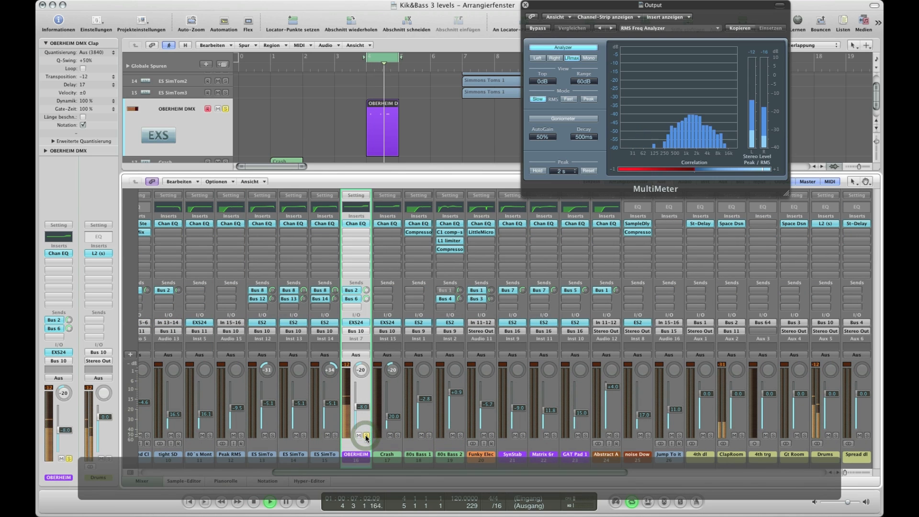
- Check OBERHEIM DMX's Bus 2 send, compare its Channel EQ with the 4100 Hz high shelf off and on, and close the EQ
{"action": "left_click", "coordinate": [350, 291]}
{"action": "left_click", "coordinate": [350, 291]}
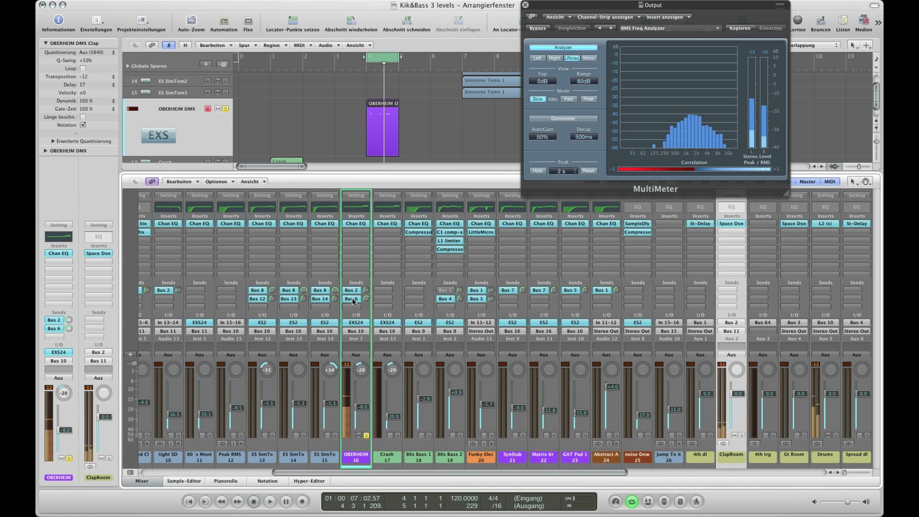
{"action": "left_click", "coordinate": [363, 224]}
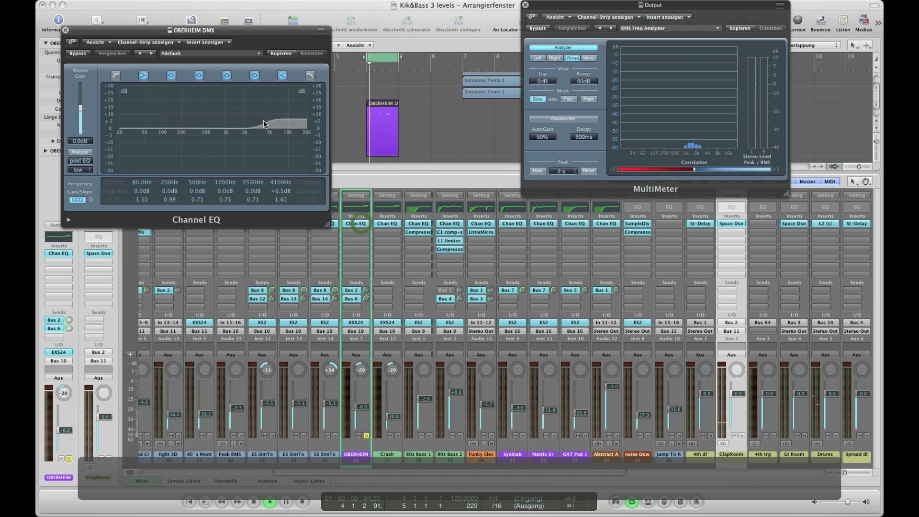
{"action": "left_click", "coordinate": [282, 76]}
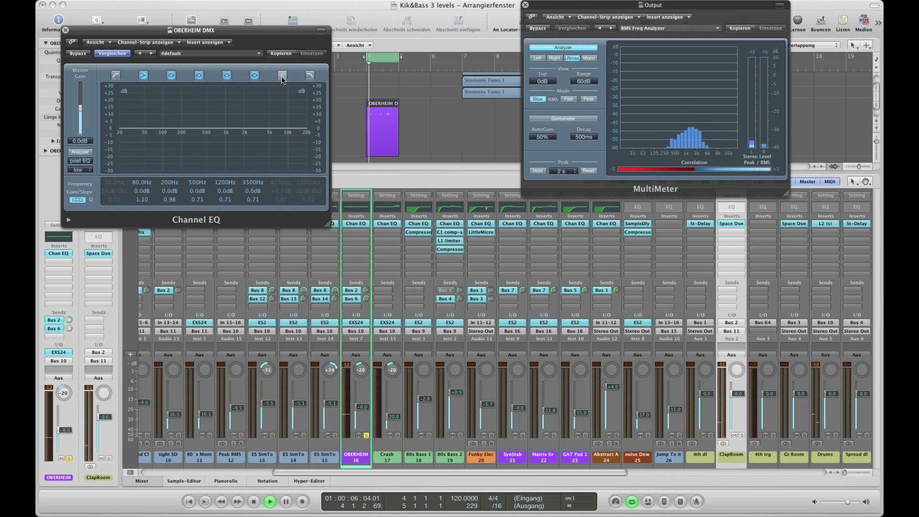
{"action": "left_click", "coordinate": [283, 77]}
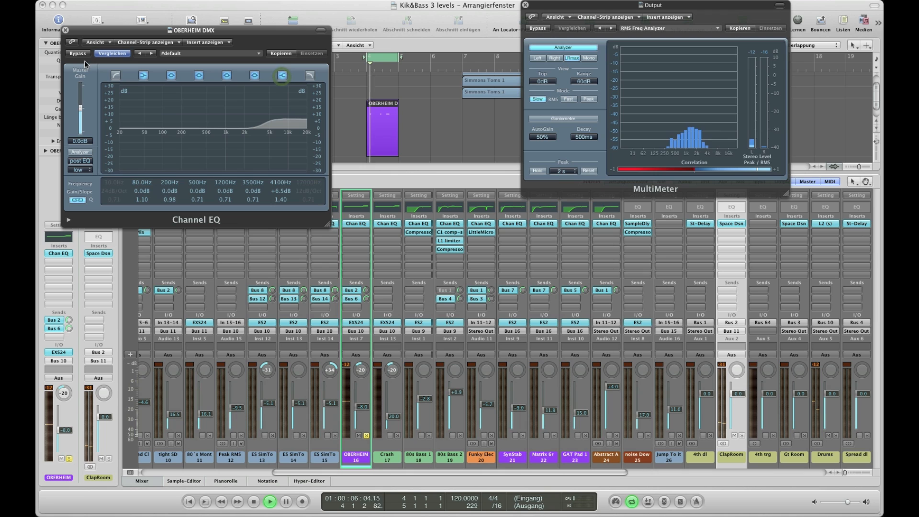
{"action": "left_click", "coordinate": [66, 31]}
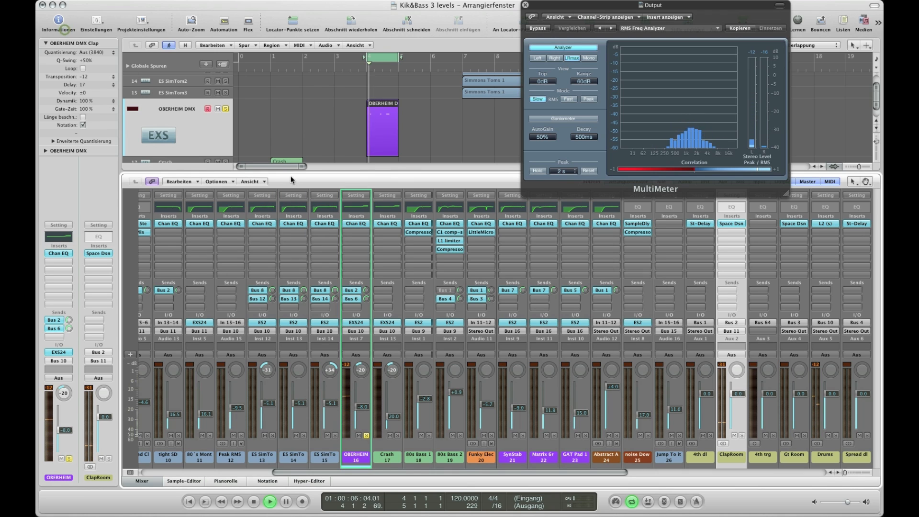
- Audition OBERHEIM DMX with its Bus 6 and Bus 2 sends switched off and on, and unsolo the channel
{"action": "left_click", "coordinate": [356, 299], "text": "super"}
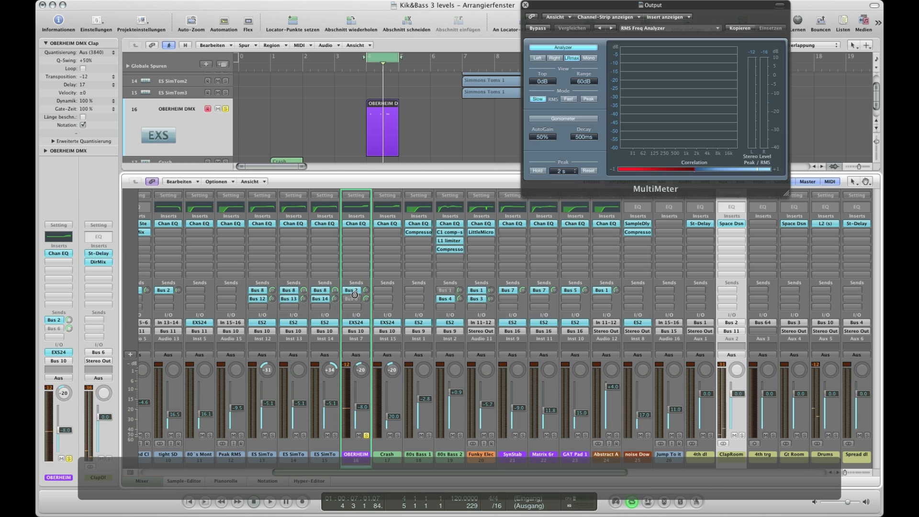
{"action": "left_click", "coordinate": [353, 292], "text": "super"}
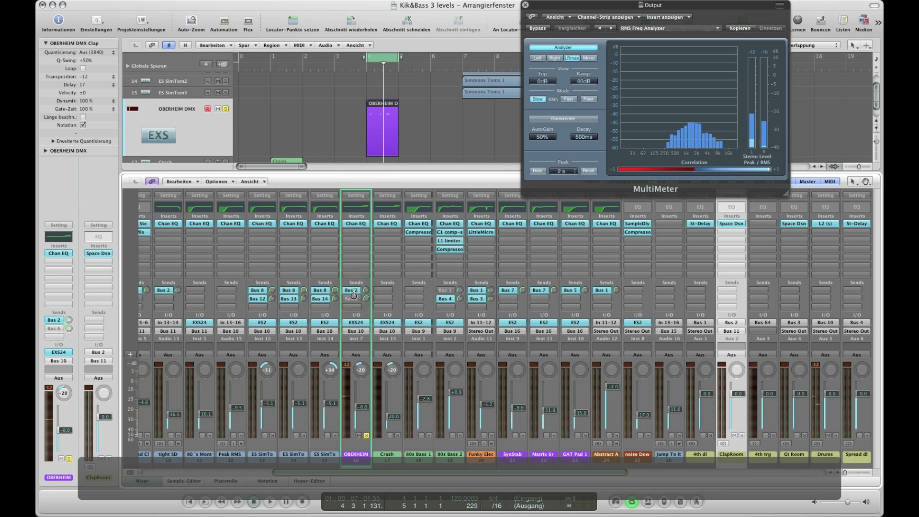
{"action": "left_click", "coordinate": [354, 299], "text": "super"}
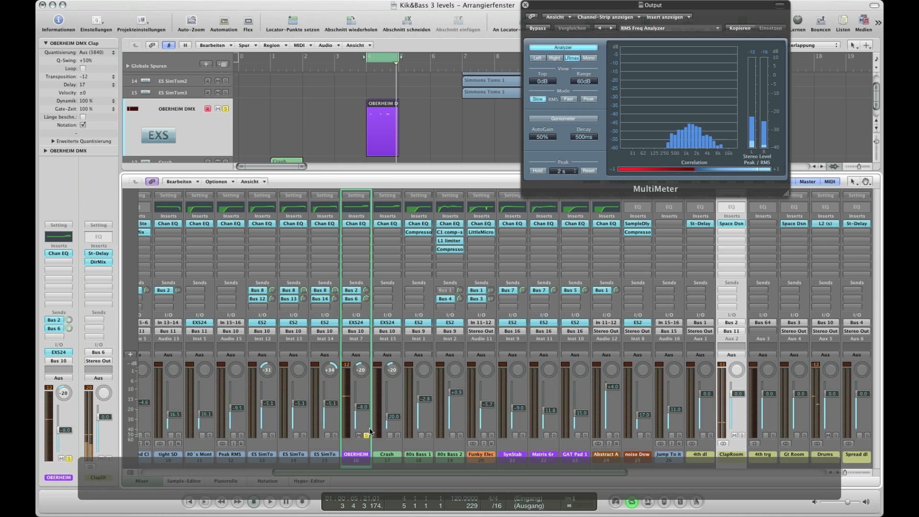
{"action": "left_click", "coordinate": [366, 435]}
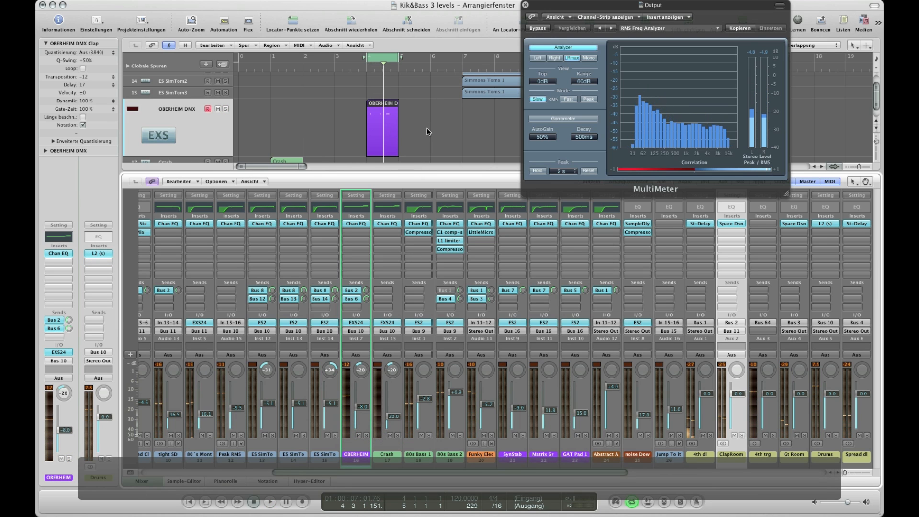
- Hide the mixer, move the cycle range to bar 8 and select the ES SimTom1 track
{"action": "key", "text": "x"}
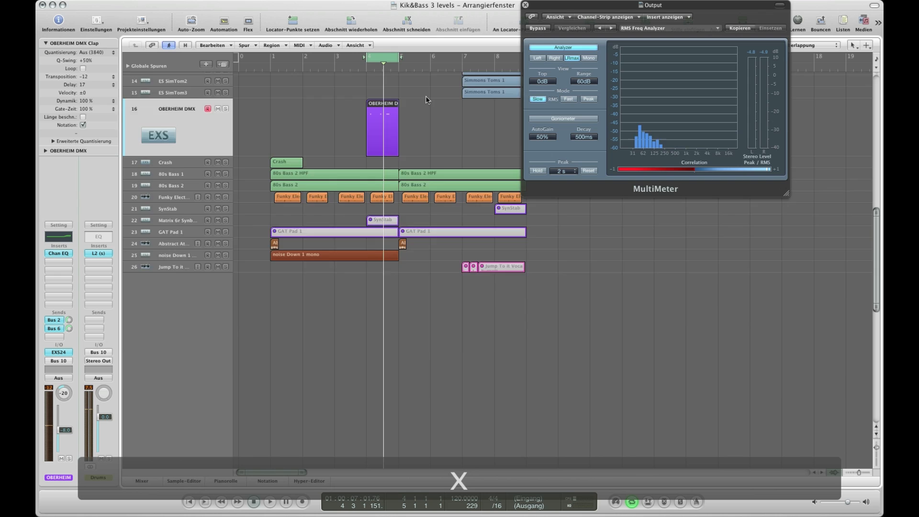
{"action": "left_click_drag", "start_coordinate": [385, 58], "coordinate": [513, 58]}
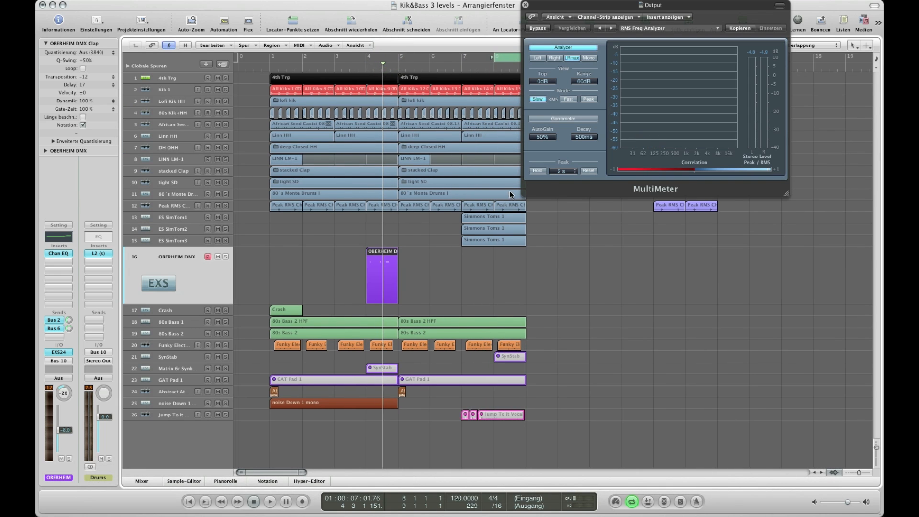
{"action": "scroll", "coordinate": [280, 240], "scroll_direction": "right", "scroll_amount": 3}
{"action": "left_click", "coordinate": [186, 218]}
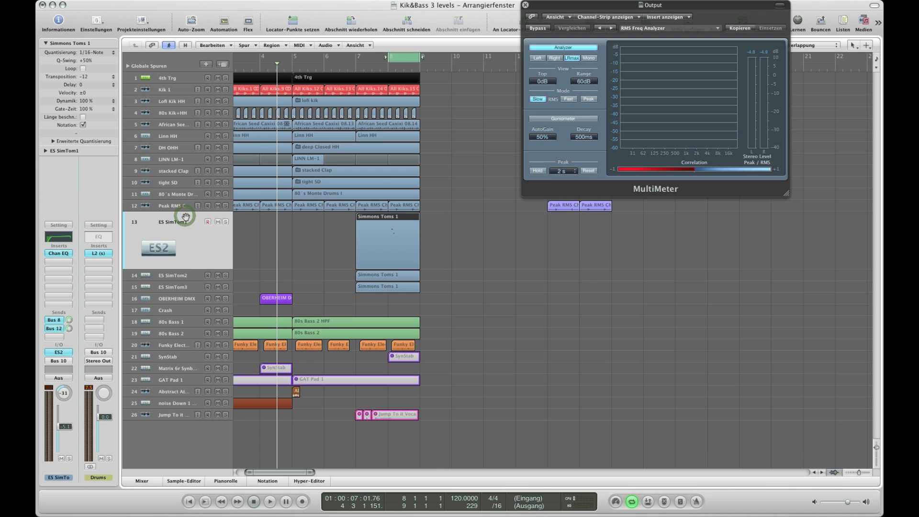
- Show the mixer, solo ES SimTom1 and arrange its Channel EQ beside the MultiMeter while the loop plays
{"action": "key", "text": "x"}
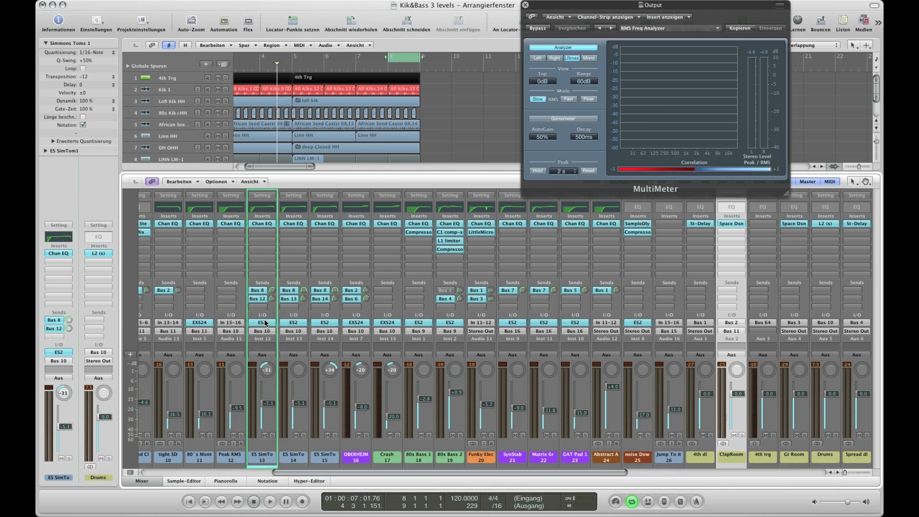
{"action": "key", "text": "space"}
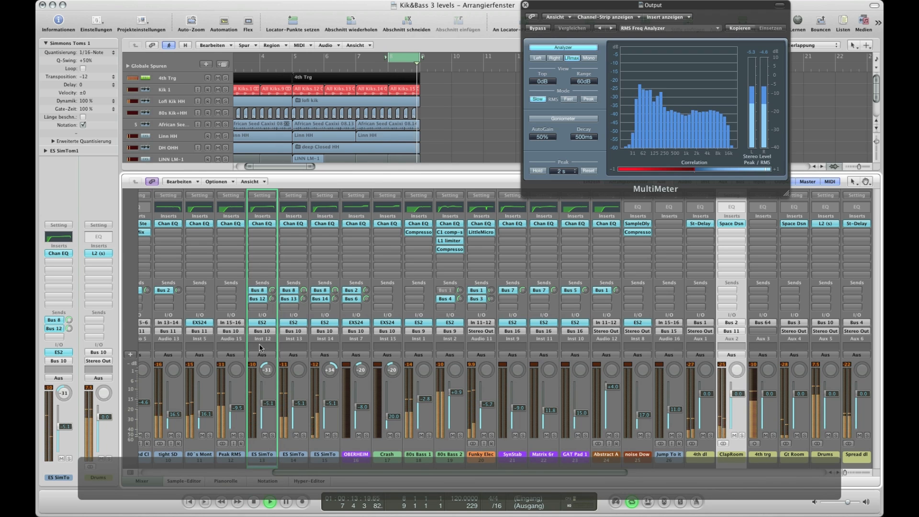
{"action": "left_click", "coordinate": [266, 226]}
{"action": "left_click_drag", "start_coordinate": [208, 31], "coordinate": [429, 53]}
{"action": "left_click", "coordinate": [273, 435]}
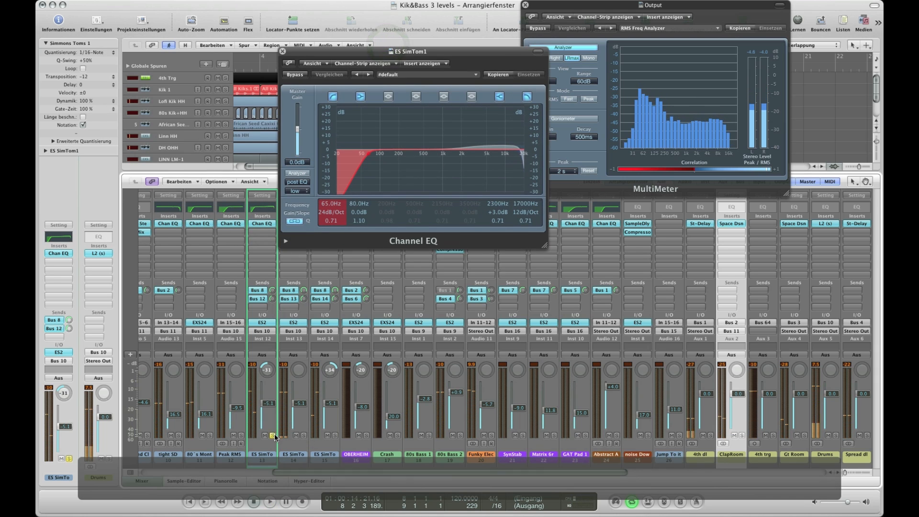
{"action": "key", "text": "space"}
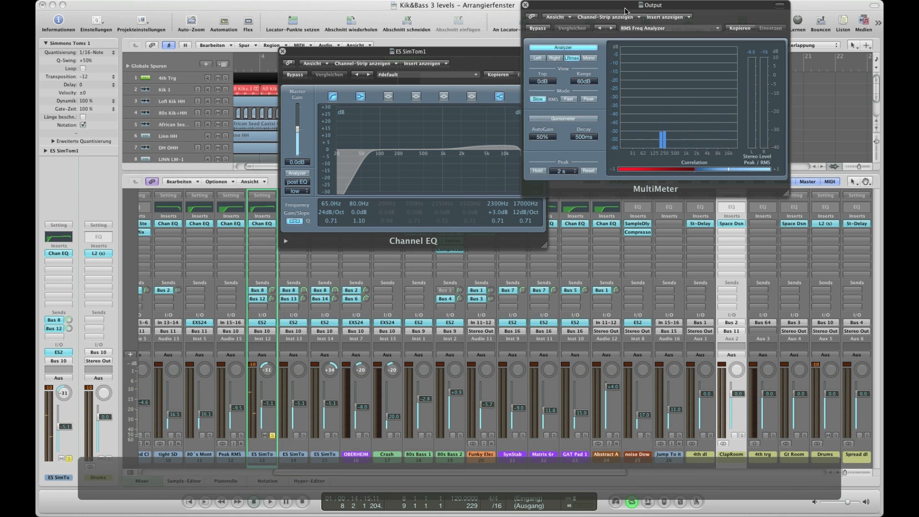
{"action": "left_click_drag", "start_coordinate": [663, 6], "coordinate": [711, 6]}
{"action": "key", "text": "space"}
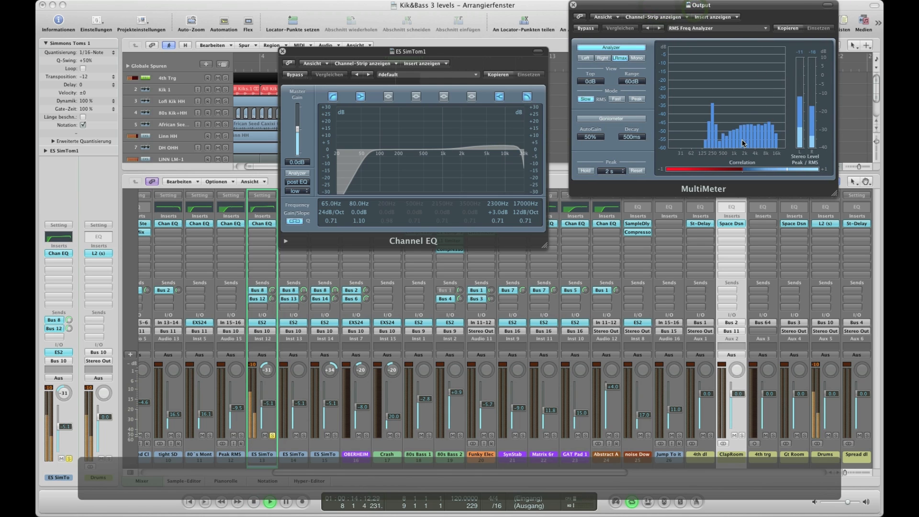
- Compare ES SimTom1's Channel EQ with the 65 Hz low cut and the 2300 Hz high shelf each off and on, and close the EQ
{"action": "left_click", "coordinate": [330, 96]}
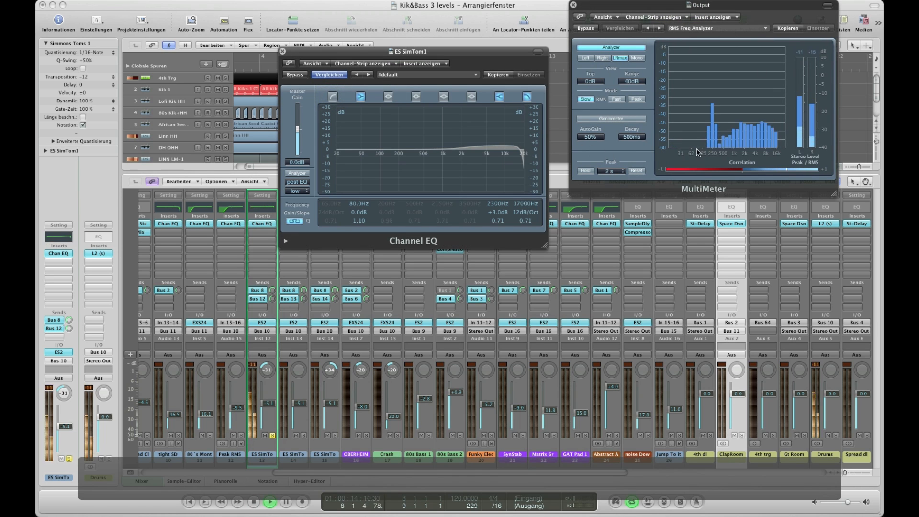
{"action": "left_click", "coordinate": [333, 96]}
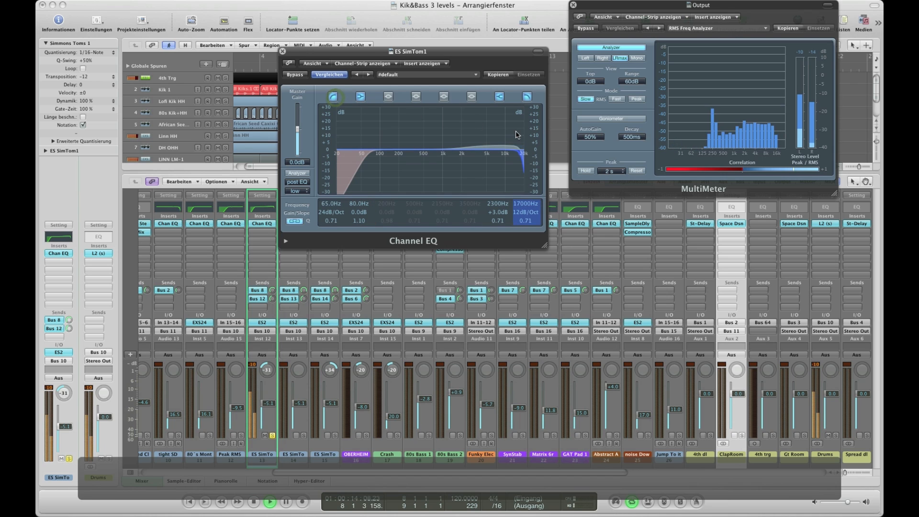
{"action": "left_click", "coordinate": [497, 96]}
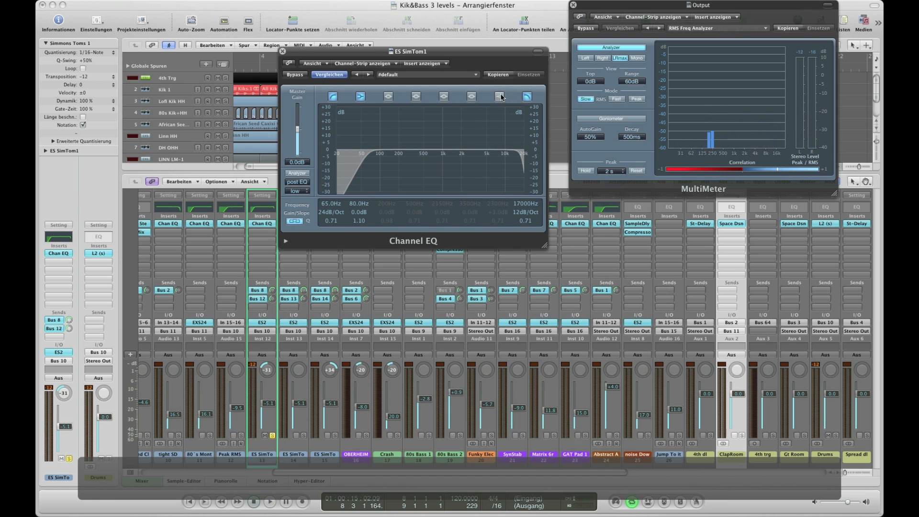
{"action": "left_click", "coordinate": [528, 97]}
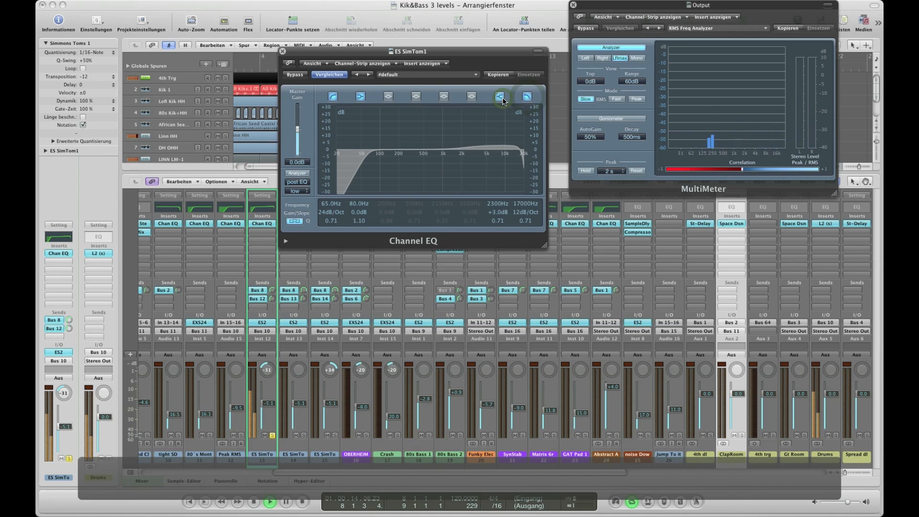
{"action": "key", "text": "space"}
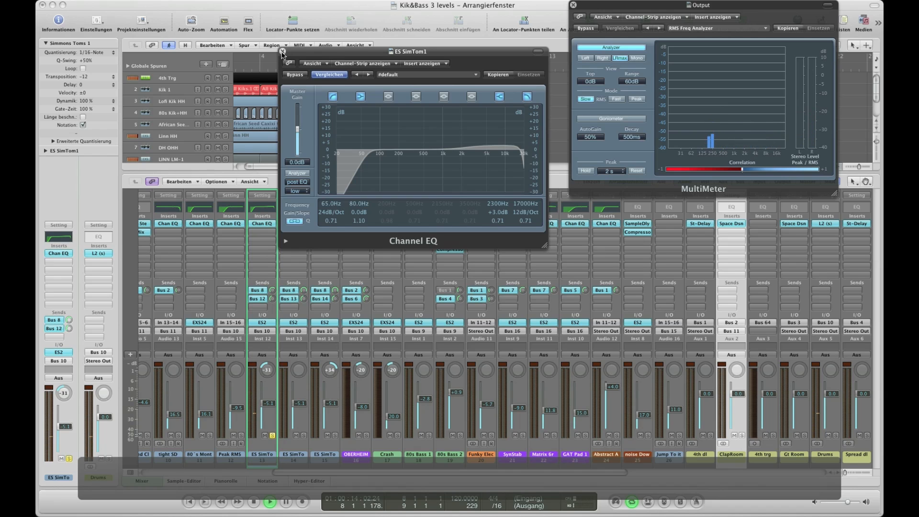
{"action": "left_click", "coordinate": [282, 52]}
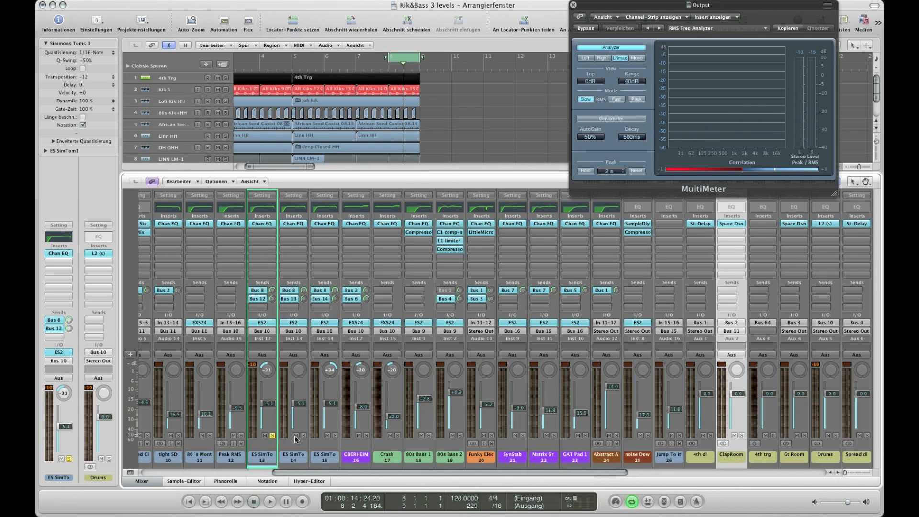
- Add solos on ES SimTom2 and ES SimTom3, play the loop and follow the Bus 8 send to the GatedRev aux
{"action": "key", "text": "space"}
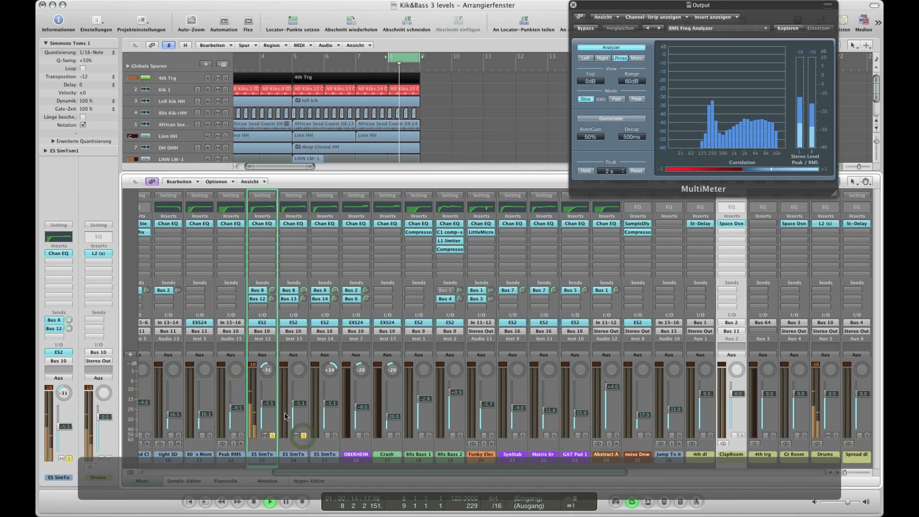
{"action": "left_click", "coordinate": [335, 436]}
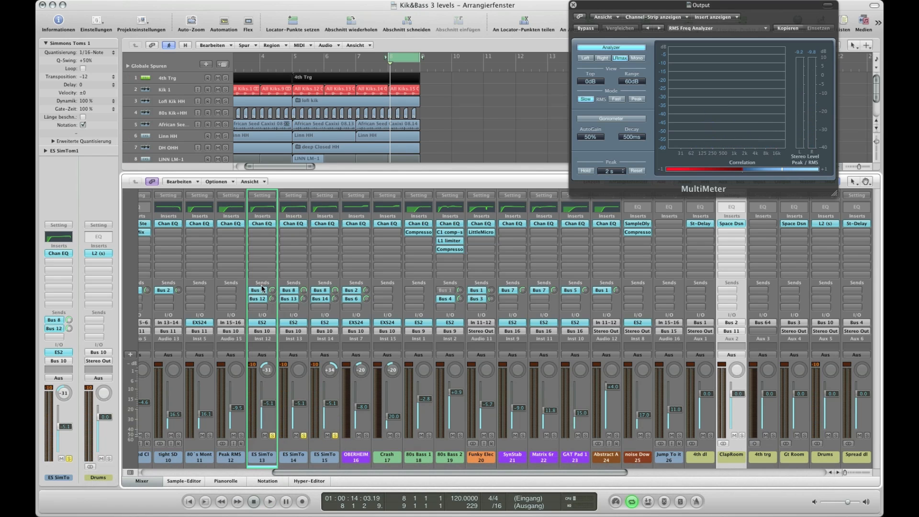
{"action": "scroll", "coordinate": [258, 293], "scroll_direction": "right", "scroll_amount": 5}
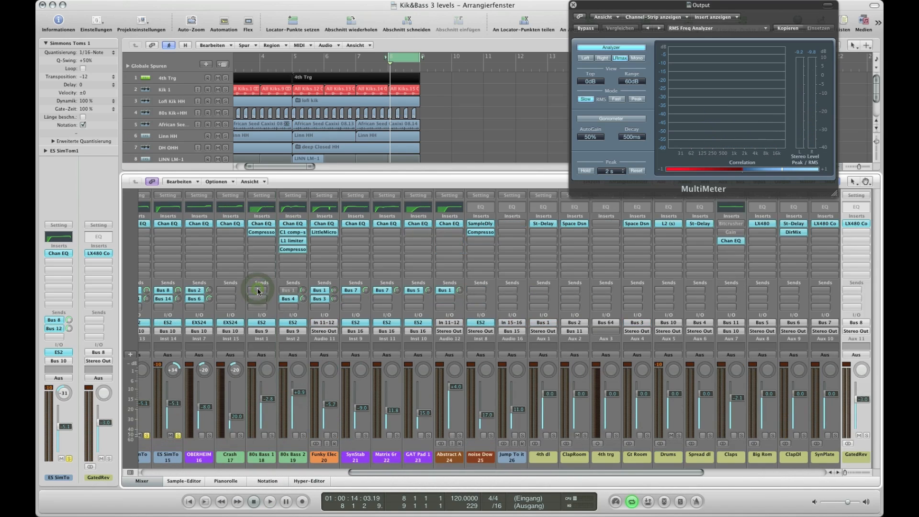
{"action": "key", "text": "space"}
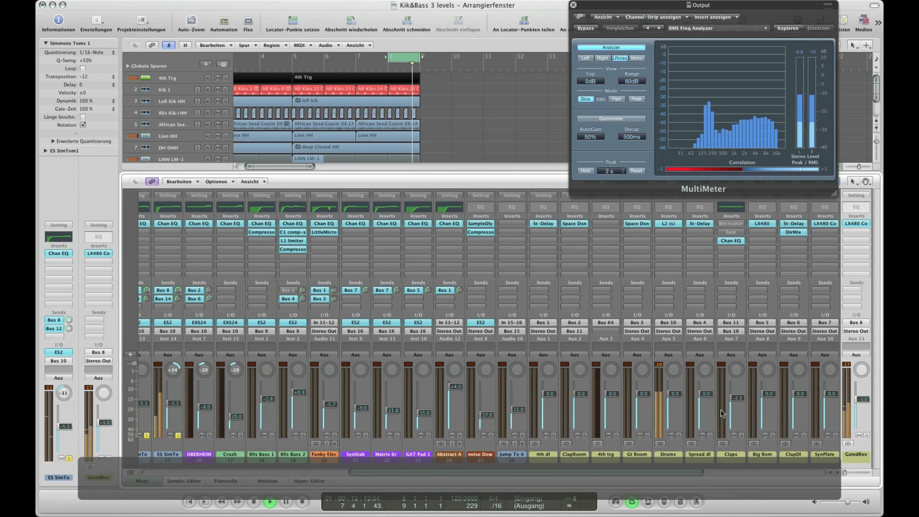
{"action": "scroll", "coordinate": [559, 354], "scroll_direction": "right", "scroll_amount": 3}
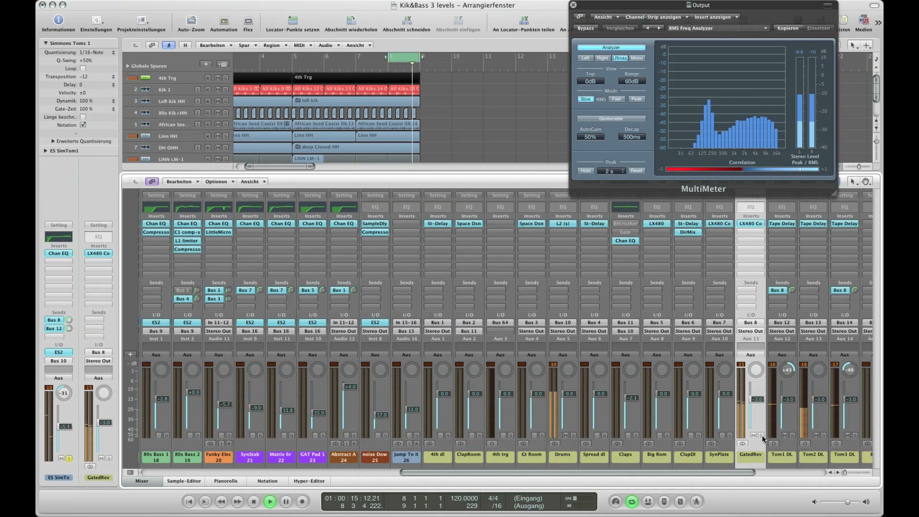
{"action": "key", "text": "space"}
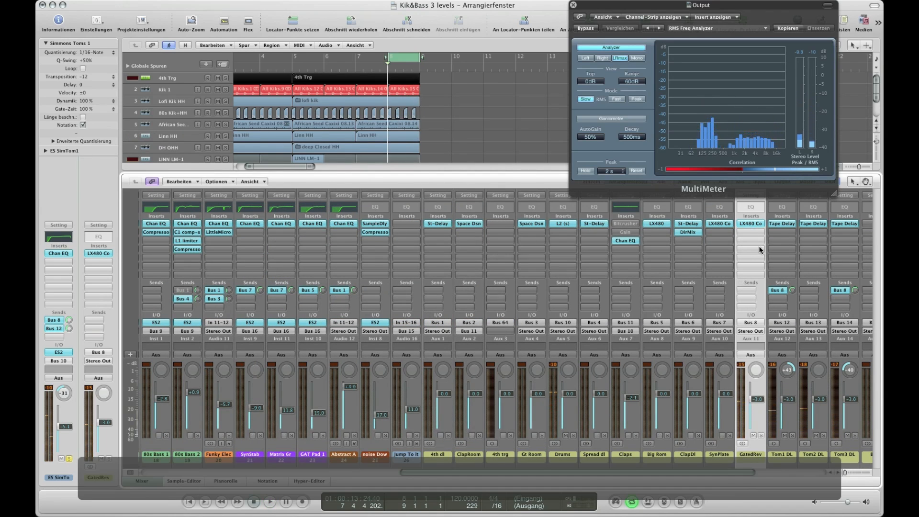
- Open GatedRev's LX480 Complete reverb, solo the GatedRev aux and play the loop
{"action": "left_click", "coordinate": [750, 224]}
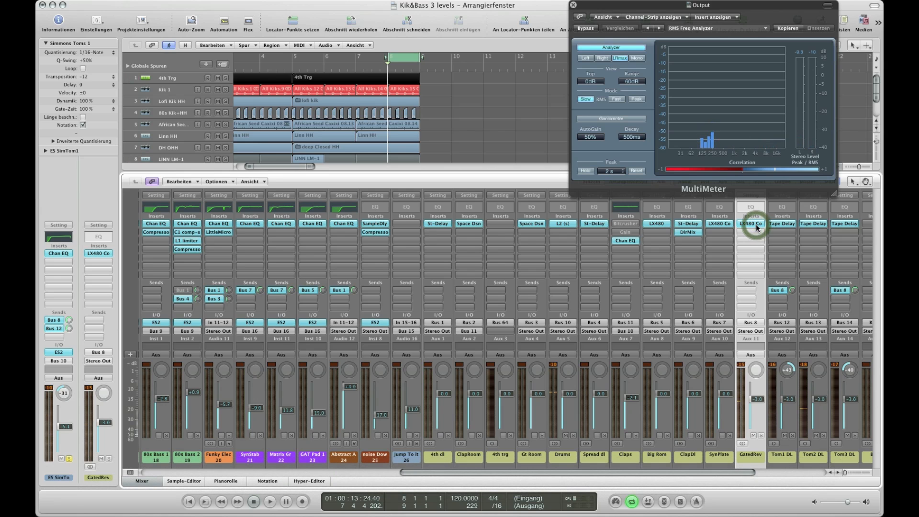
{"action": "left_click_drag", "start_coordinate": [142, 32], "coordinate": [336, 29]}
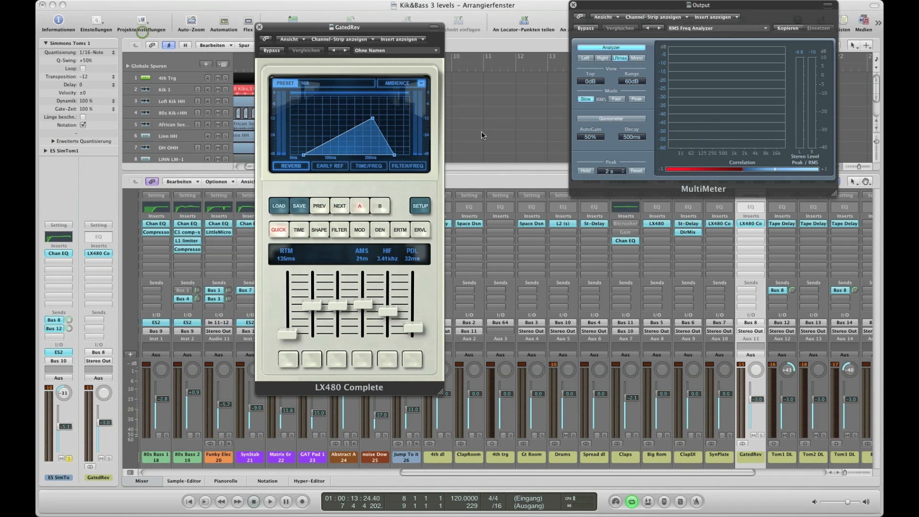
{"action": "left_click", "coordinate": [761, 437]}
{"action": "key", "text": "space"}
- Audition the gated reverb by switching the solos of the three ES SimTom channels off and on again
{"action": "scroll", "coordinate": [706, 444], "scroll_direction": "left", "scroll_amount": 10}
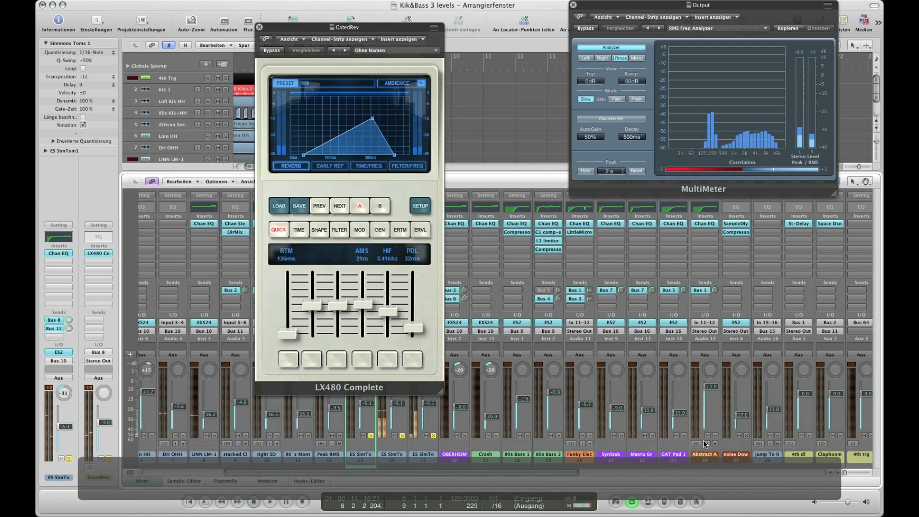
{"action": "left_click", "coordinate": [370, 436]}
{"action": "left_click", "coordinate": [402, 436]}
{"action": "left_click", "coordinate": [433, 435]}
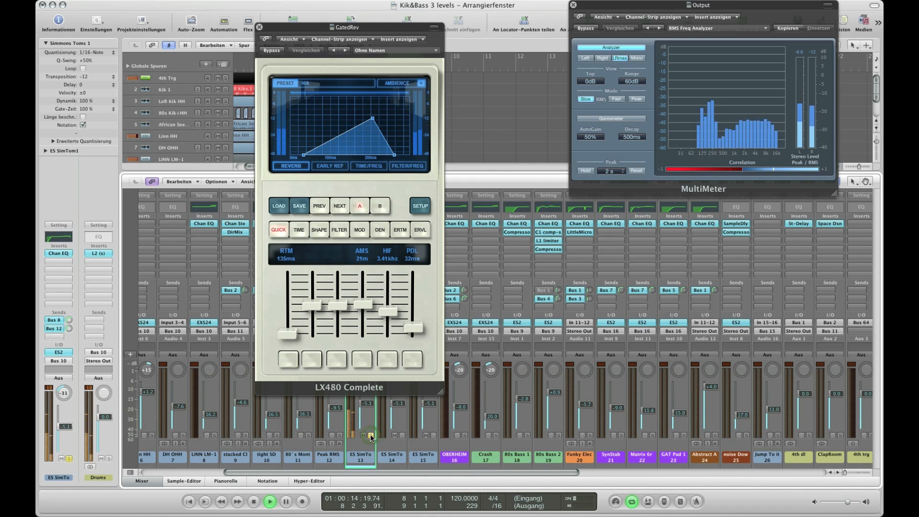
{"action": "left_click", "coordinate": [403, 435]}
{"action": "left_click", "coordinate": [434, 435]}
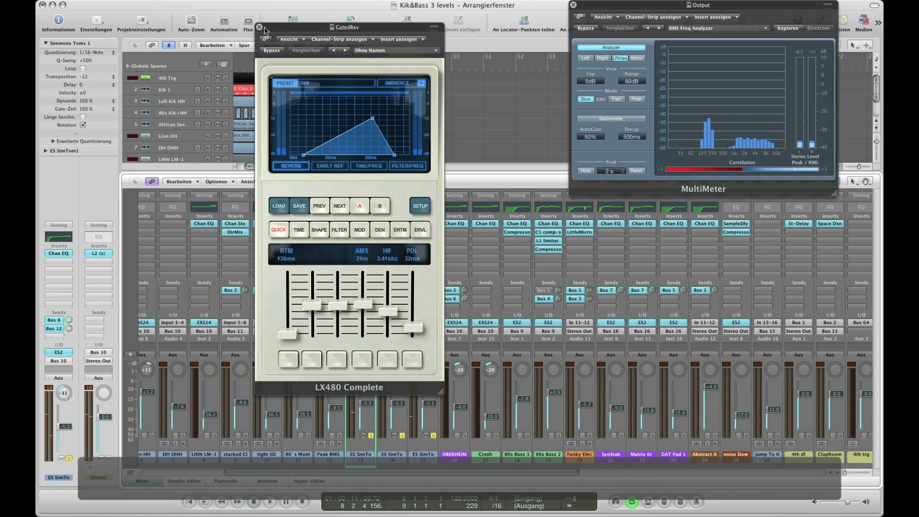
- Close the LX480 Complete window and follow ES SimTom1's Bus 12 send to the Tom1 DL aux
{"action": "left_click_drag", "start_coordinate": [265, 30], "coordinate": [146, 17]}
{"action": "scroll", "coordinate": [386, 321], "scroll_direction": "right", "scroll_amount": 1}
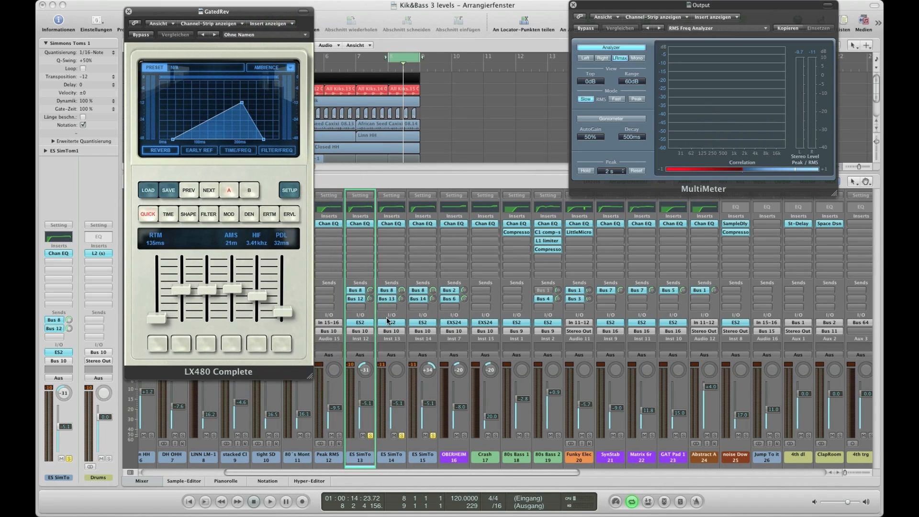
{"action": "left_click", "coordinate": [128, 11]}
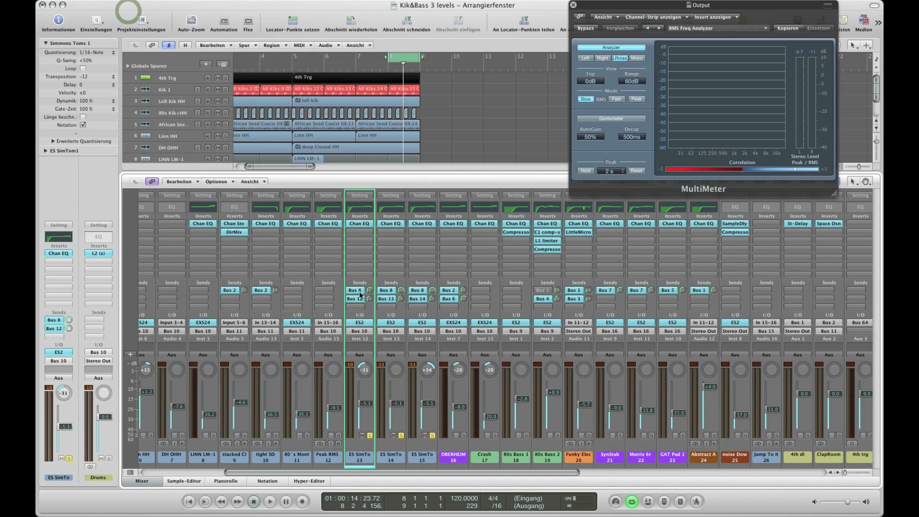
{"action": "key", "text": "space"}
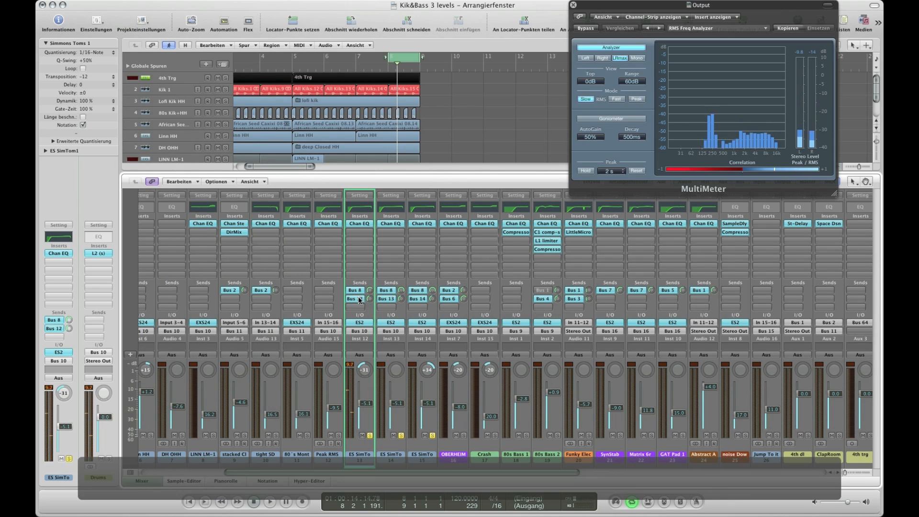
{"action": "double_click", "coordinate": [363, 298]}
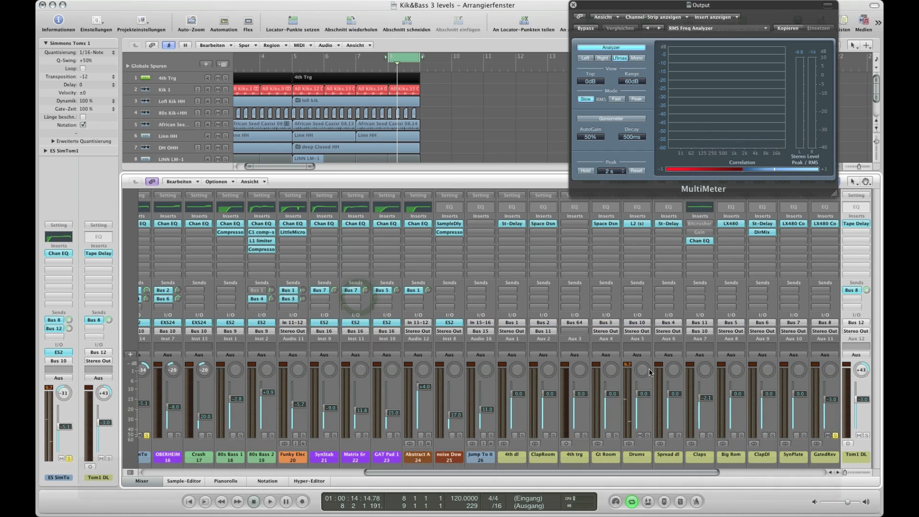
- Solo the Tom1 DL, Tom2 DL and Tom3 DL auxes, play the loop and unsolo GatedRev
{"action": "scroll", "coordinate": [650, 373], "scroll_direction": "right", "scroll_amount": 5}
{"action": "left_click", "coordinate": [716, 456]}
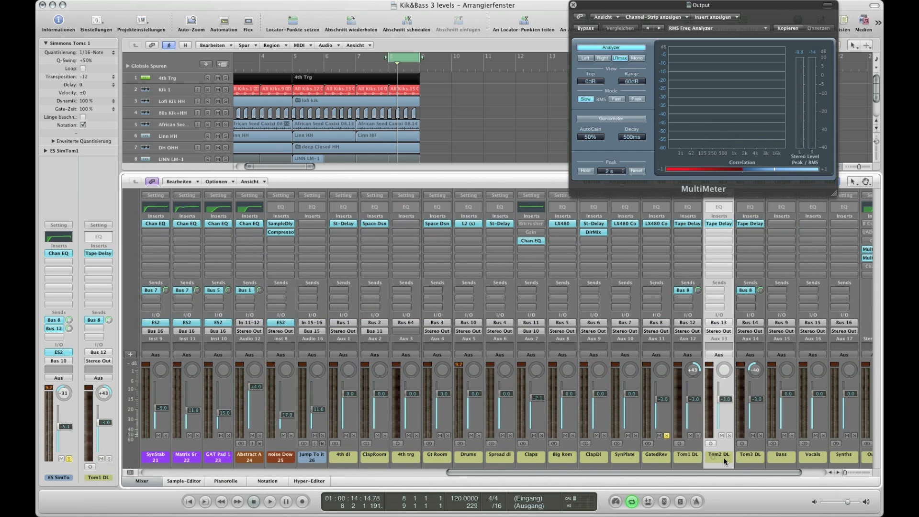
{"action": "left_click", "coordinate": [752, 461]}
{"action": "left_click", "coordinate": [694, 458]}
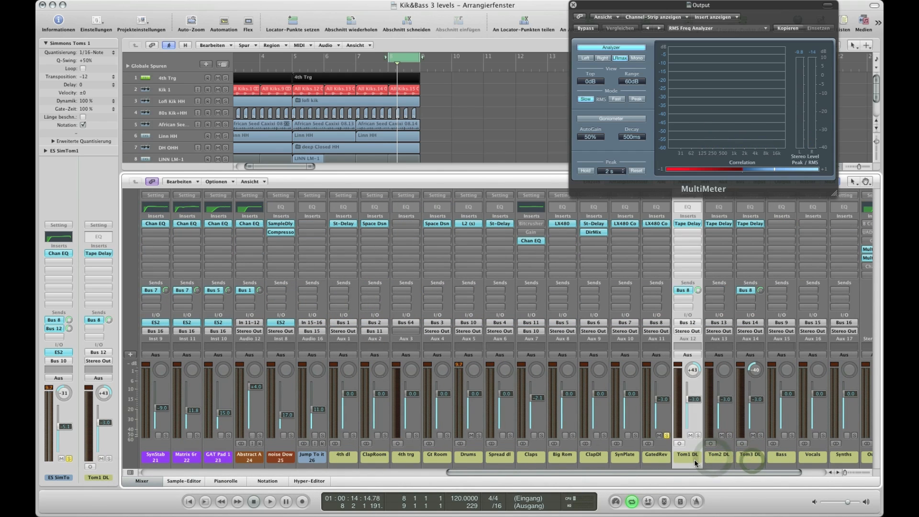
{"action": "left_click", "coordinate": [698, 435]}
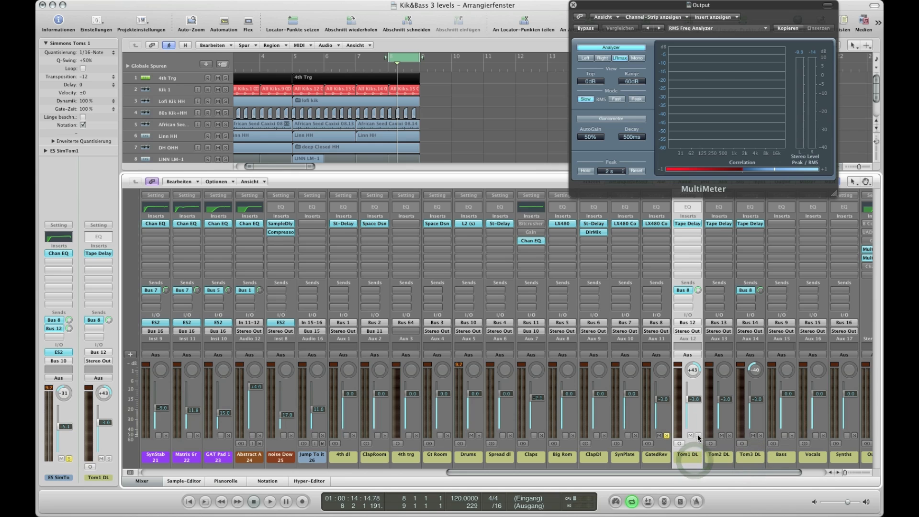
{"action": "left_click", "coordinate": [760, 436]}
{"action": "key", "text": "space"}
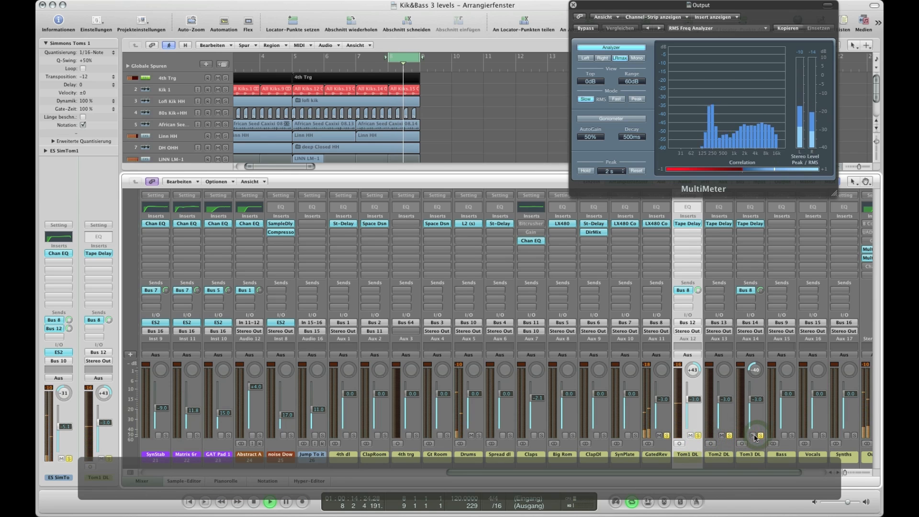
{"action": "key", "text": "space"}
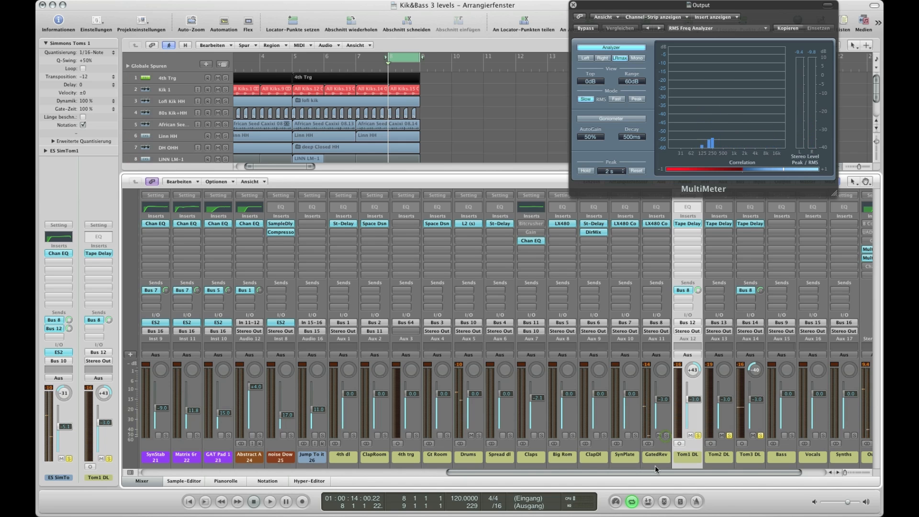
- Follow ES SimTom1's Bus 8 send to the GatedRev aux, mute it and play the toms with only their delays
{"action": "key", "text": "space"}
{"action": "scroll", "coordinate": [656, 466], "scroll_direction": "left", "scroll_amount": 12}
{"action": "key", "text": "space"}
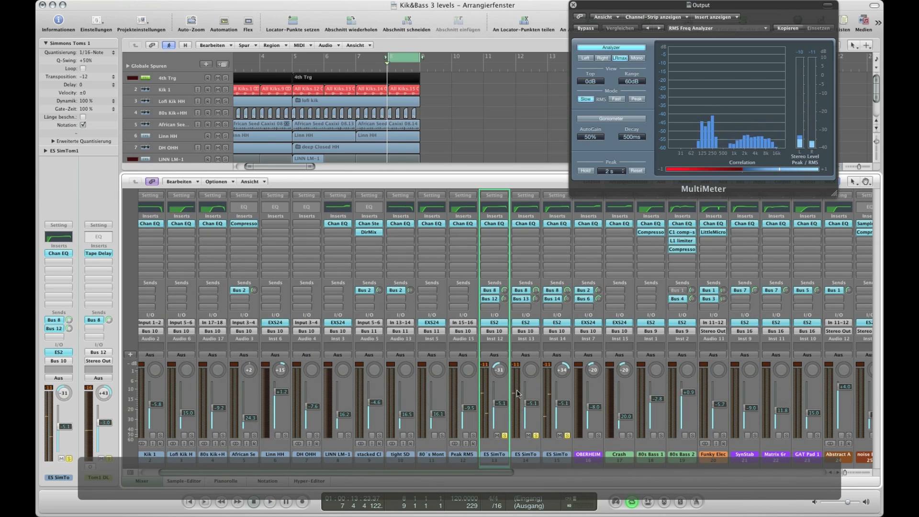
{"action": "left_click", "coordinate": [492, 290], "text": "alt"}
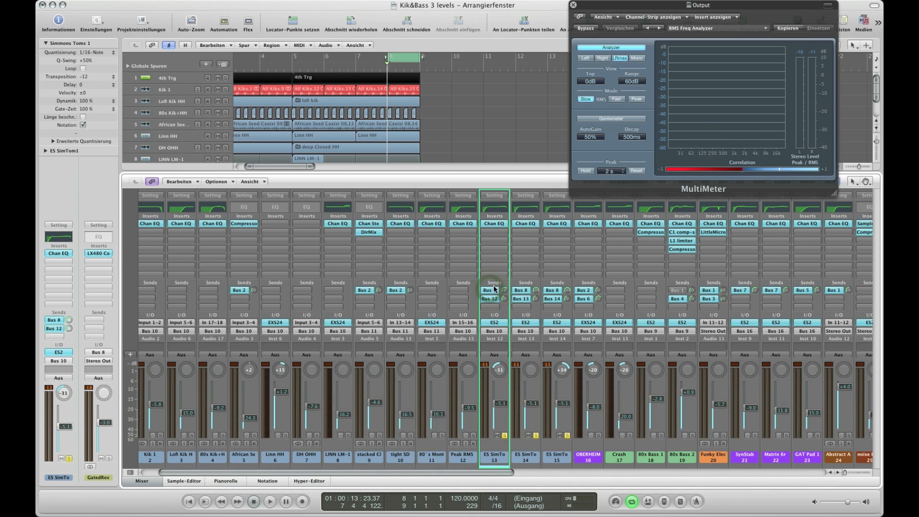
{"action": "scroll", "coordinate": [798, 351], "scroll_direction": "right", "scroll_amount": 12}
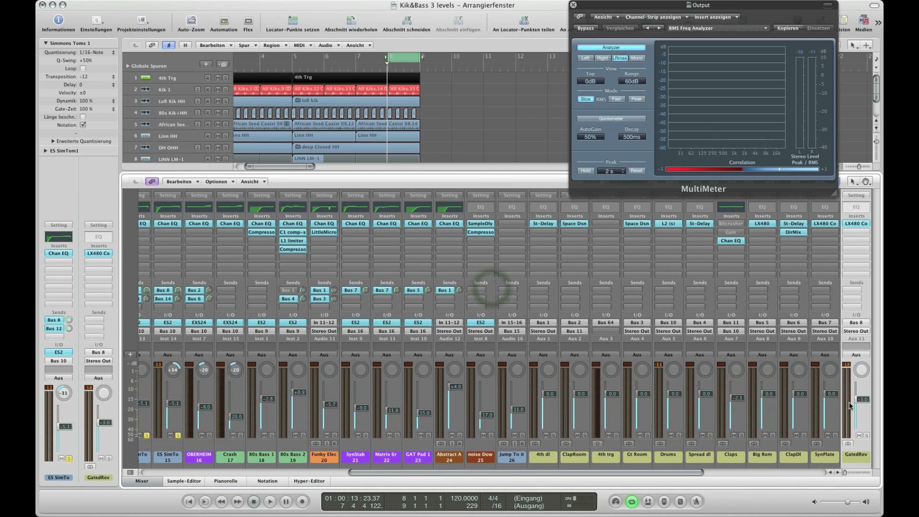
{"action": "left_click", "coordinate": [860, 435]}
{"action": "key", "text": "space"}
{"action": "scroll", "coordinate": [857, 434], "scroll_direction": "right", "scroll_amount": 5}
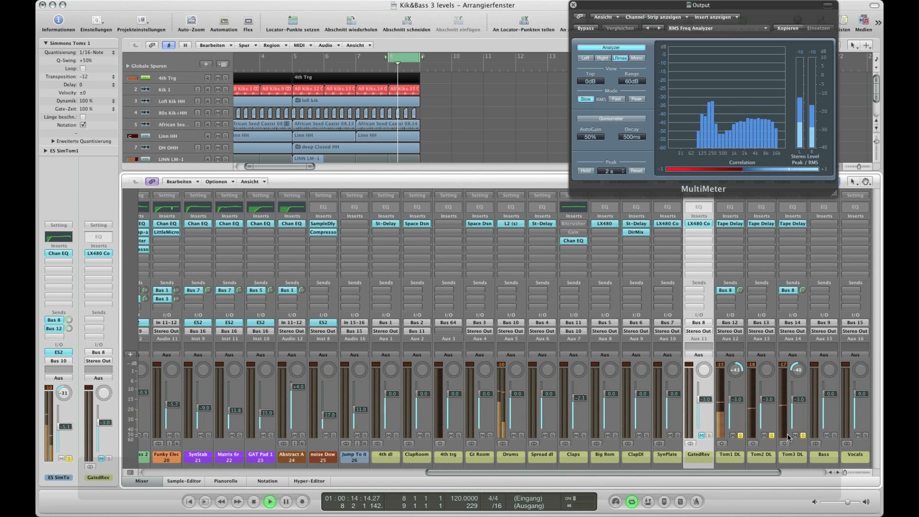
- Open the Tape Delay on the Tom1 DL aux, check its settings and the aux's Bus 8 send level, and play the loop
{"action": "scroll", "coordinate": [728, 434], "scroll_direction": "left", "scroll_amount": 10}
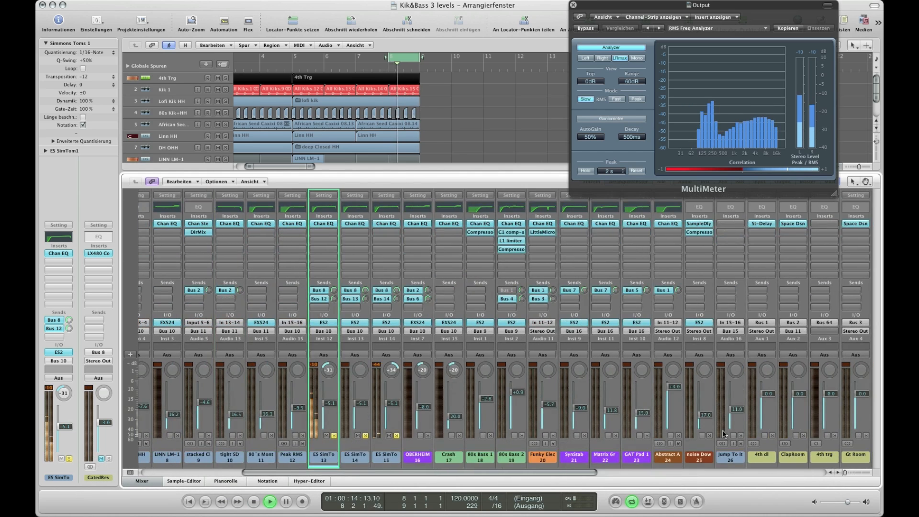
{"action": "scroll", "coordinate": [662, 428], "scroll_direction": "right", "scroll_amount": 8}
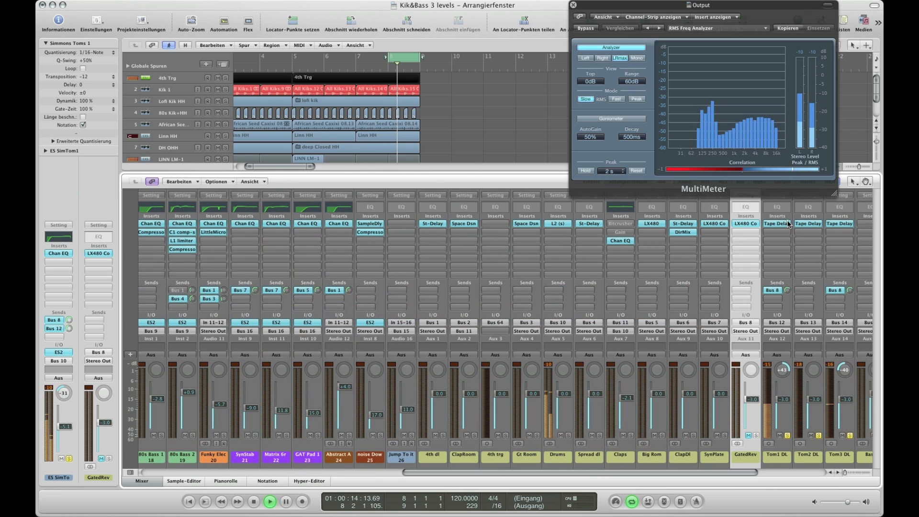
{"action": "left_click", "coordinate": [778, 223]}
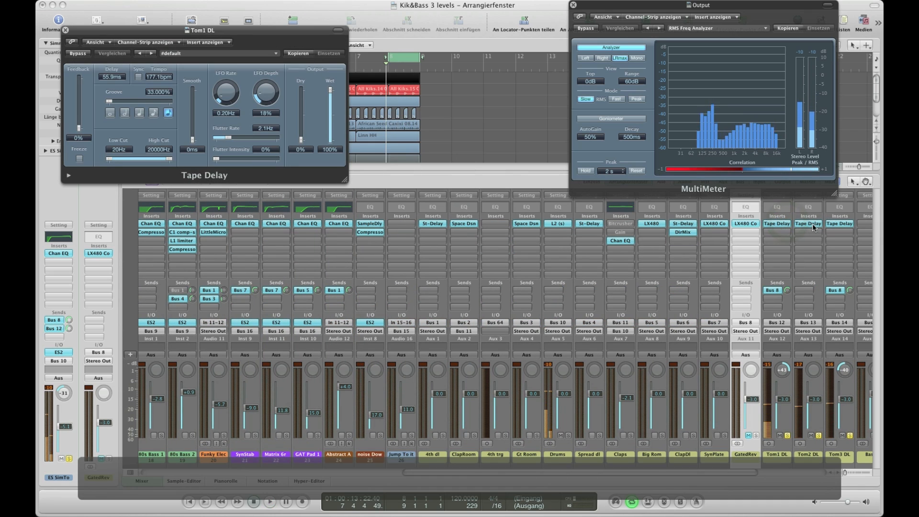
{"action": "left_click_drag", "start_coordinate": [204, 38], "coordinate": [472, 80]}
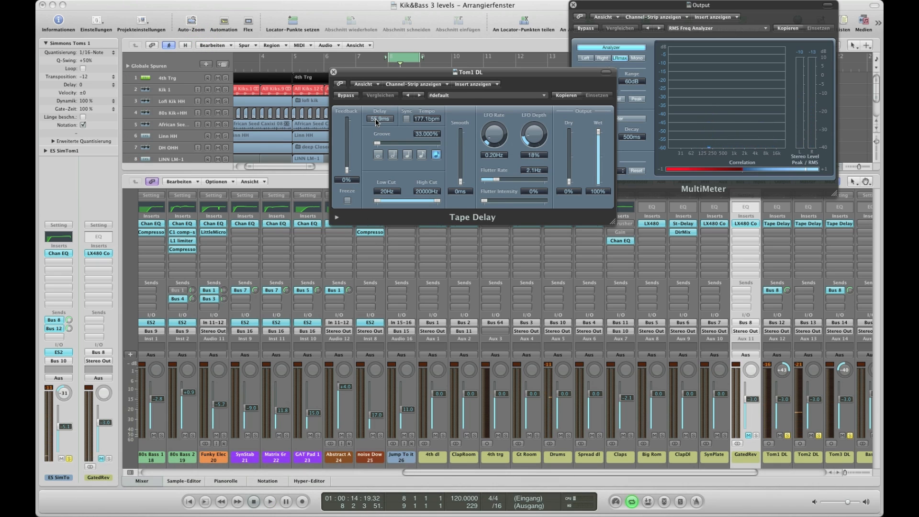
{"action": "key", "text": "space"}
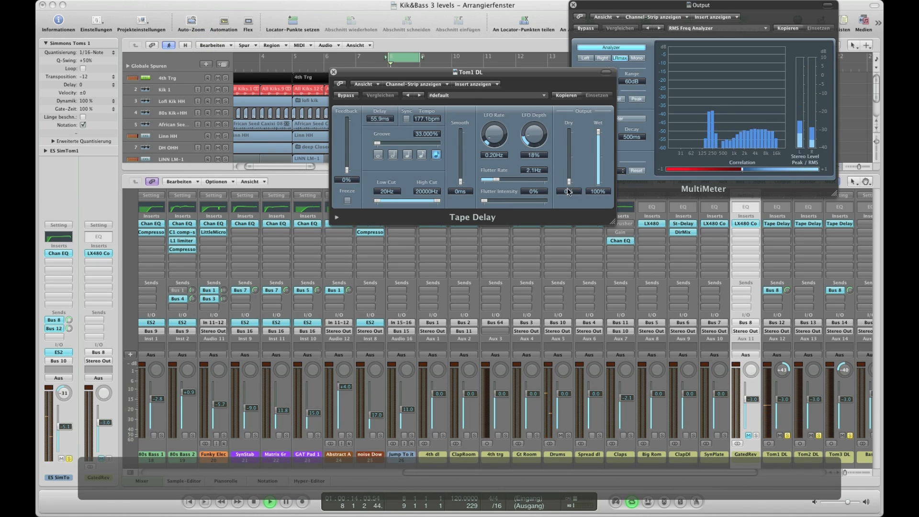
{"action": "key", "text": "space"}
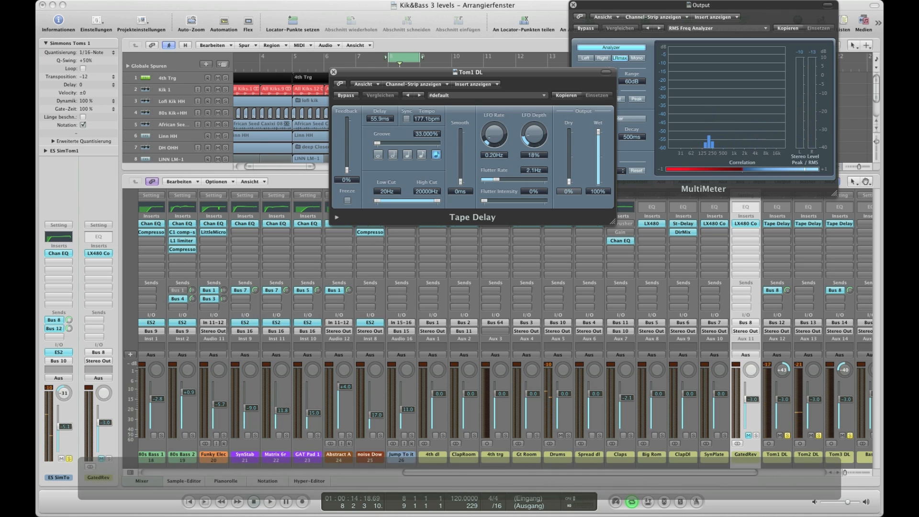
{"action": "left_click", "coordinate": [788, 291]}
{"action": "key", "text": "space"}
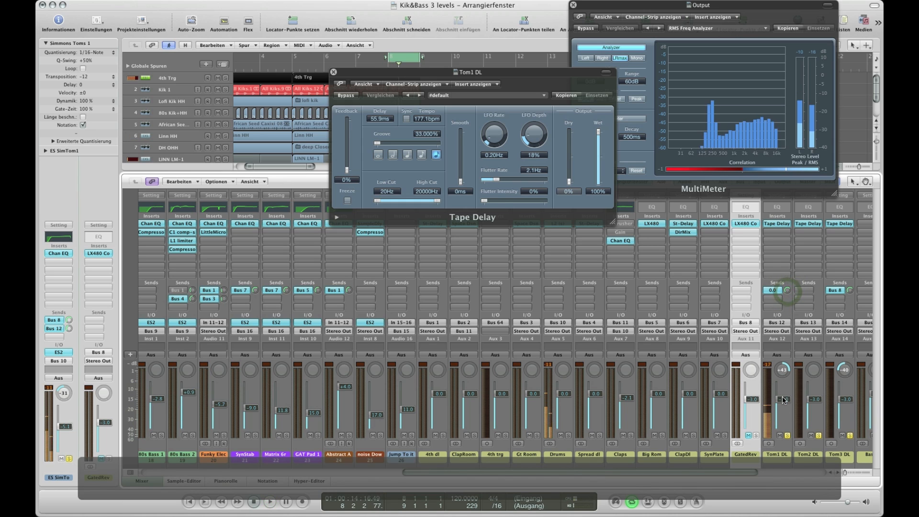
- Try a much louder Tom1 DL delay by raising its fader during playback, and return the fader to -3.0 dB
{"action": "left_click", "coordinate": [784, 458]}
{"action": "left_click_drag", "start_coordinate": [785, 401], "coordinate": [786, 386]}
{"action": "key", "text": "space"}
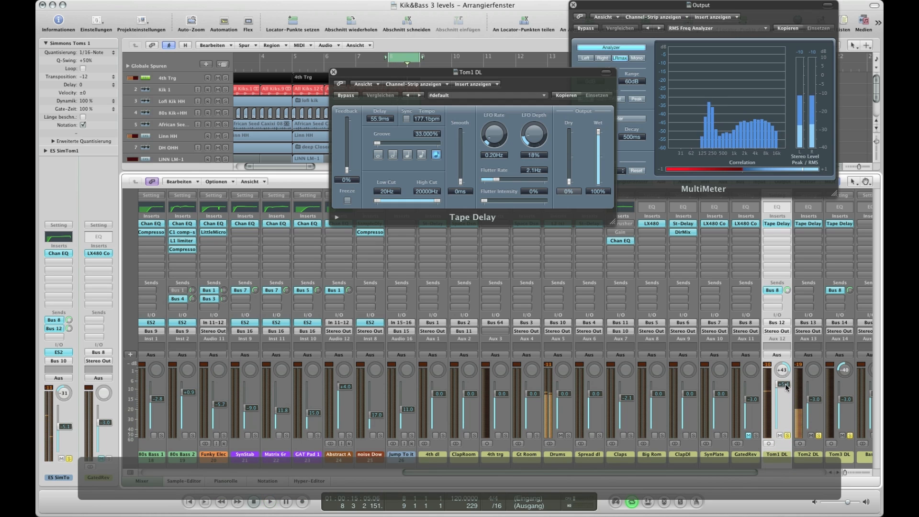
{"action": "key", "text": "space"}
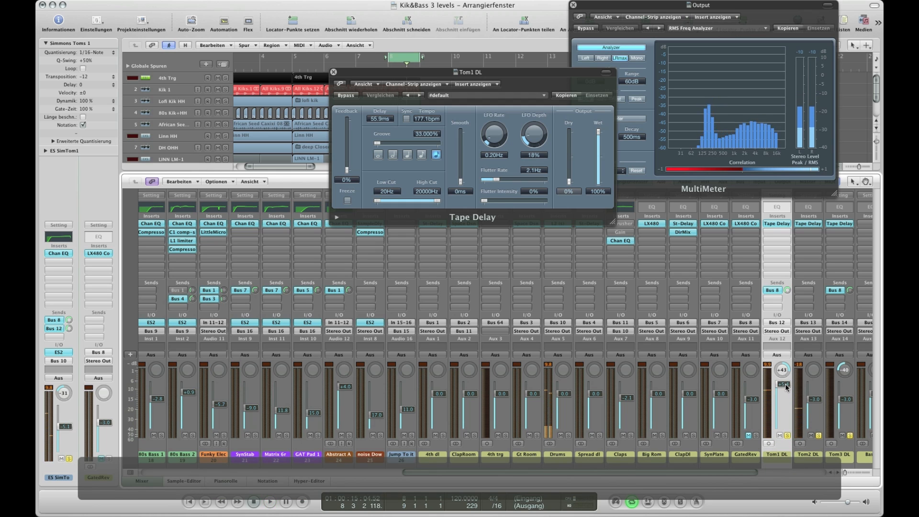
{"action": "left_click_drag", "start_coordinate": [786, 384], "coordinate": [780, 427]}
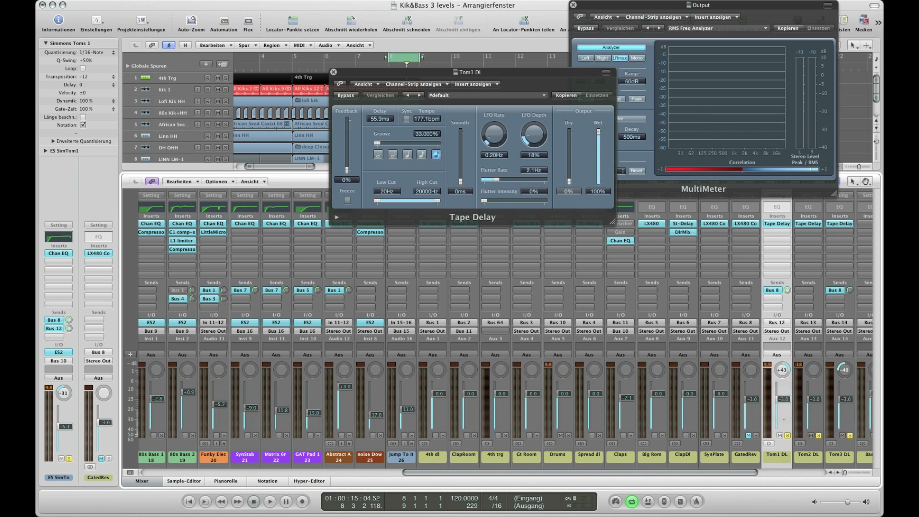
- Select the Tom1 DL, Tom2 DL and Tom3 DL auxes together, audition them with raised faders and return all three to -3.0 dB
{"action": "left_click_drag", "start_coordinate": [784, 455], "coordinate": [827, 456]}
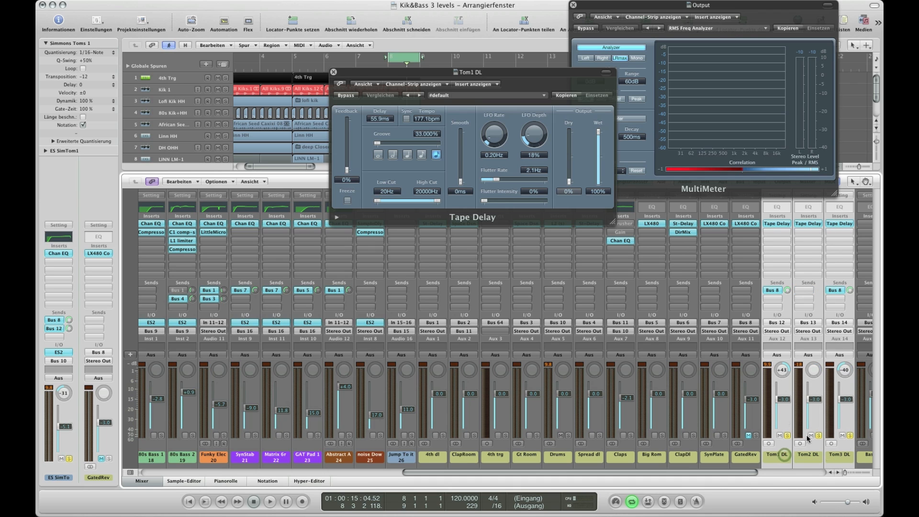
{"action": "left_click_drag", "start_coordinate": [787, 402], "coordinate": [788, 388]}
{"action": "key", "text": "space"}
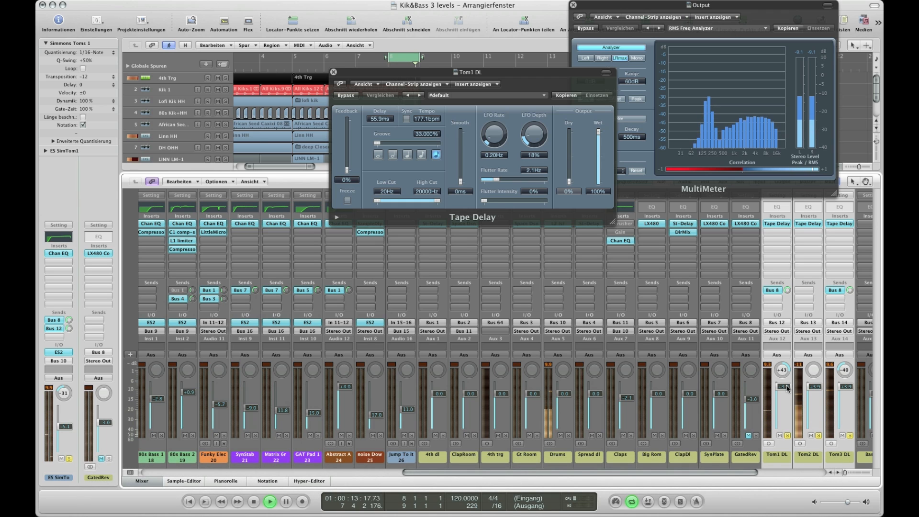
{"action": "left_click_drag", "start_coordinate": [788, 389], "coordinate": [786, 421]}
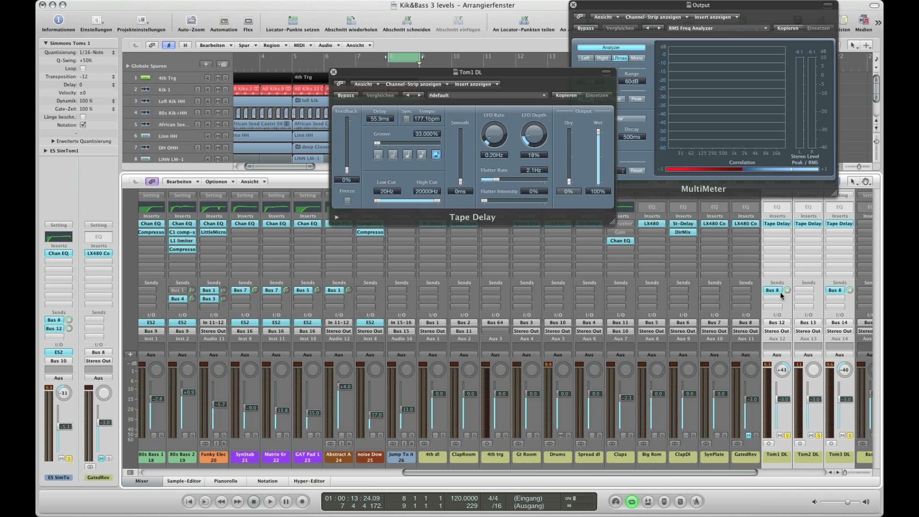
- Add a Bus 8 (GatedRev) send to the Tom2 DL aux, set its level to 0.0 dB and start playback
{"action": "left_click", "coordinate": [868, 459]}
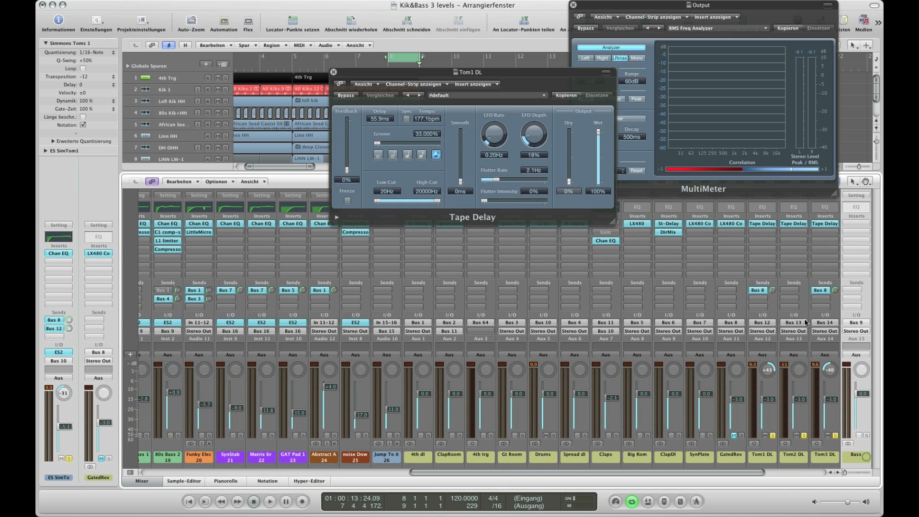
{"action": "left_click", "coordinate": [794, 291]}
{"action": "mouse_move", "coordinate": [790, 299]}
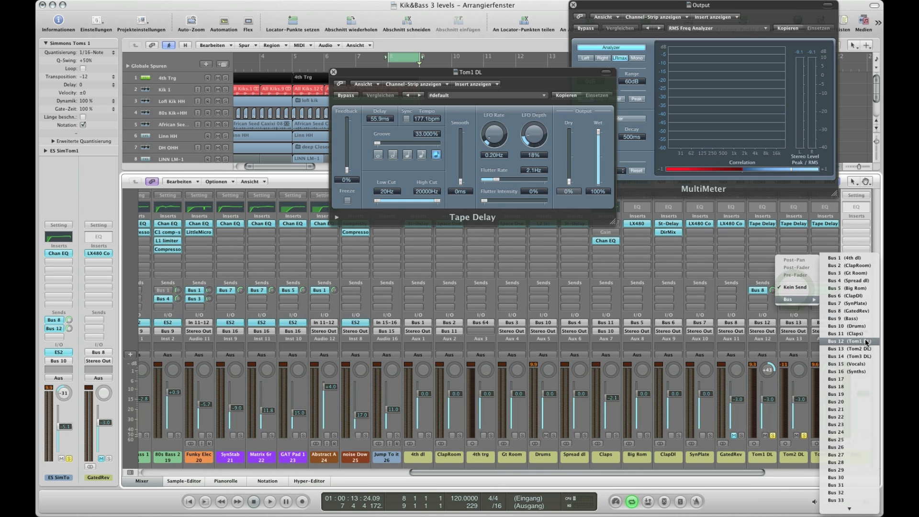
{"action": "left_click", "coordinate": [860, 311]}
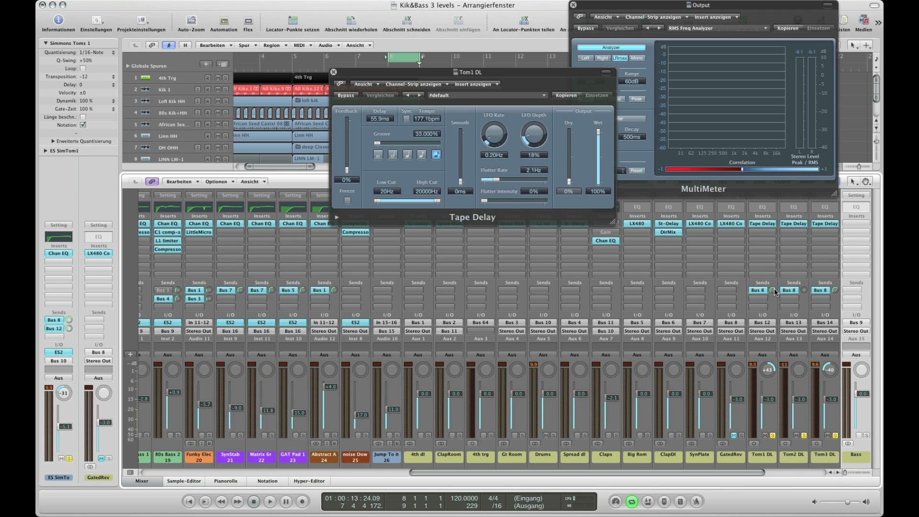
{"action": "key", "text": "space"}
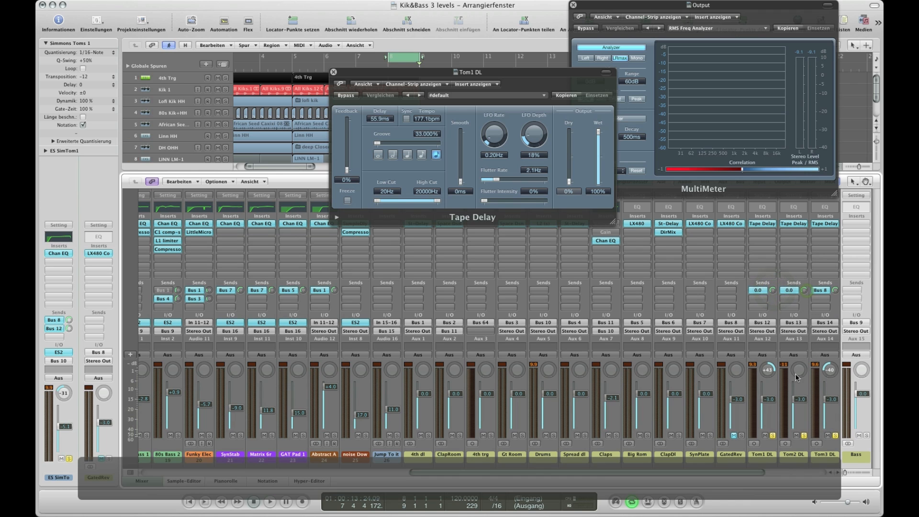
- Unmute GatedRev, raise the Tom1 DL, Tom2 DL and Tom3 DL faders together to about -1.0 dB and clear their solos
{"action": "left_click", "coordinate": [734, 435]}
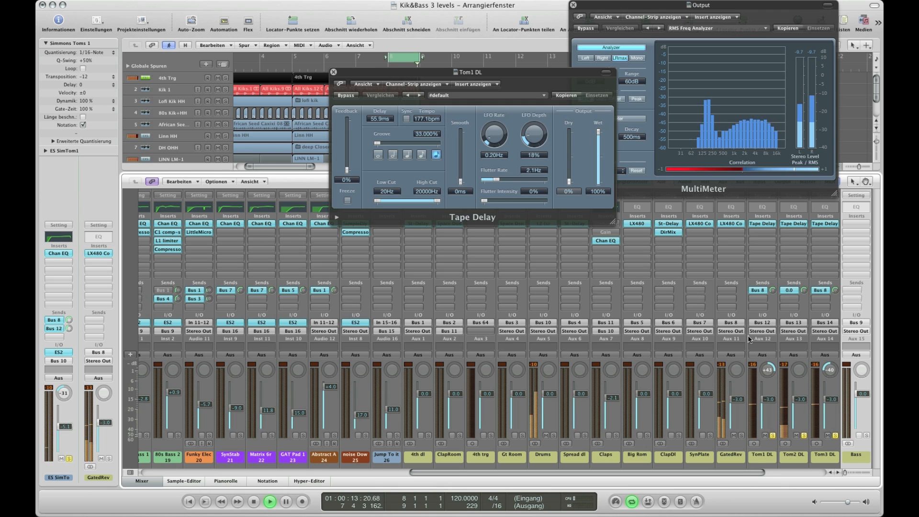
{"action": "left_click_drag", "start_coordinate": [762, 458], "coordinate": [828, 461]}
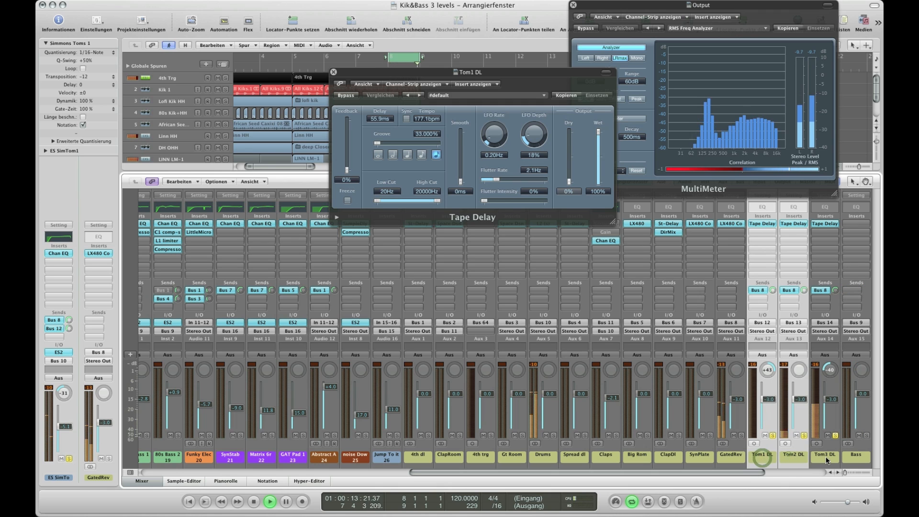
{"action": "mouse_move", "coordinate": [769, 412]}
{"action": "left_mouse_down"}
{"action": "mouse_move", "coordinate": [769, 399]}
{"action": "mouse_move", "coordinate": [770, 409]}
{"action": "left_mouse_up"}
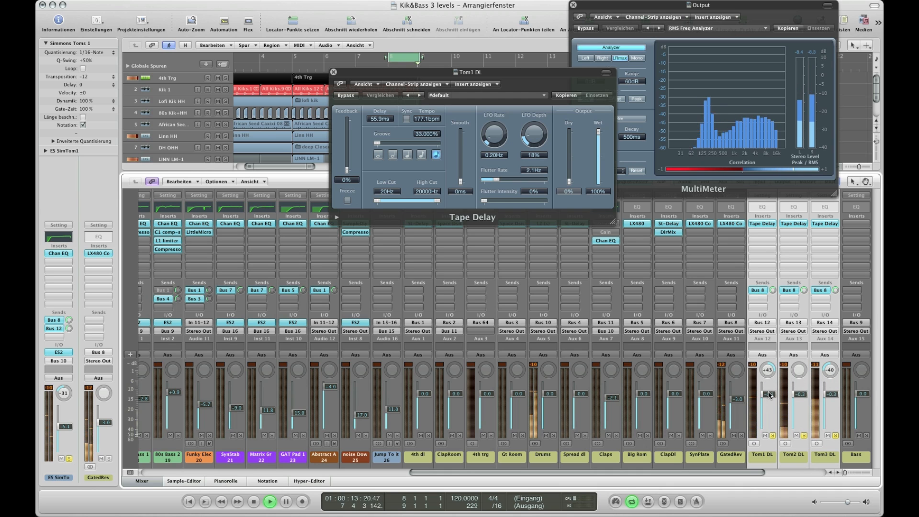
{"action": "left_click_drag", "start_coordinate": [768, 395], "coordinate": [768, 396]}
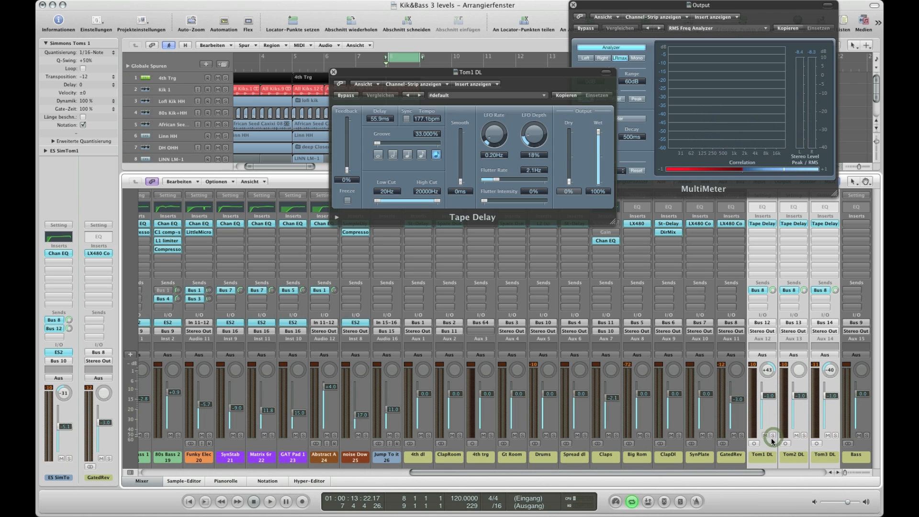
- Return to the tom channels and close the Tape Delay and MultiMeter windows
{"action": "scroll", "coordinate": [772, 441], "scroll_direction": "left", "scroll_amount": 10}
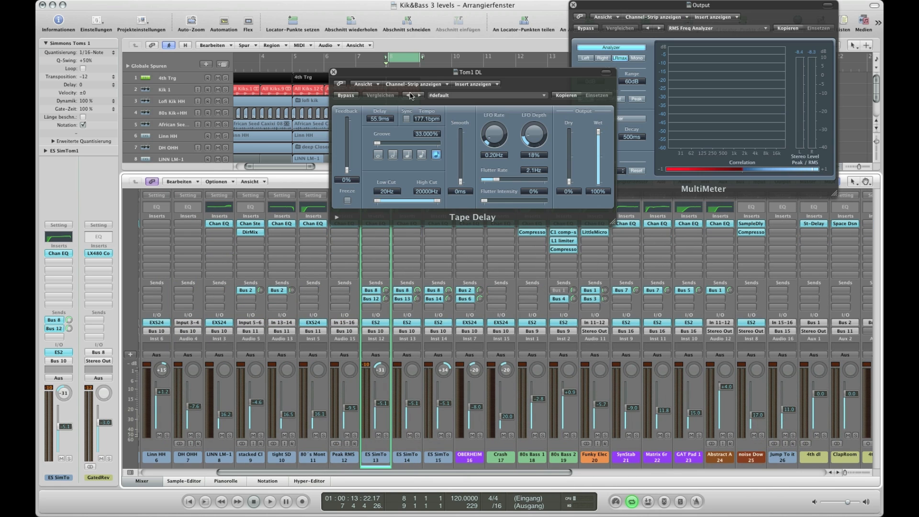
{"action": "left_click", "coordinate": [334, 73]}
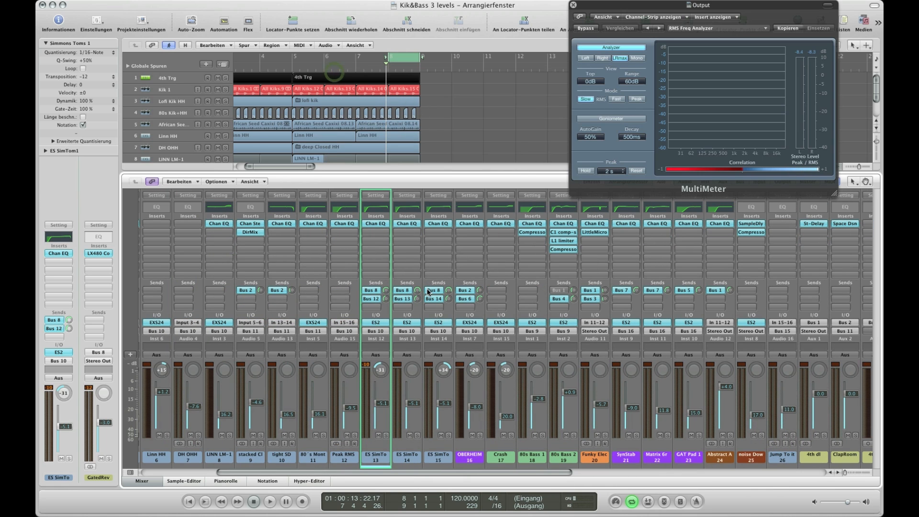
{"action": "left_click", "coordinate": [573, 5]}
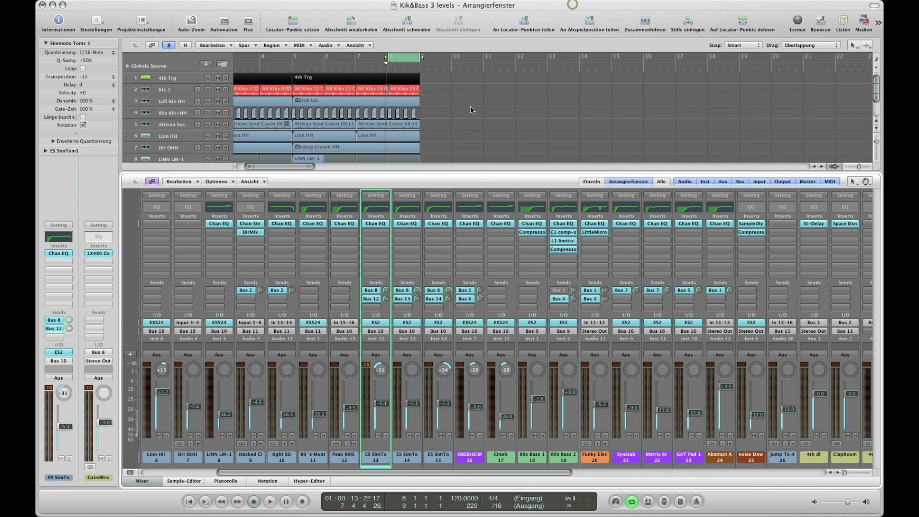
- Hide the mixer, extend the cycle range to run from bar 7 to bar 9 and show the mixer again
{"action": "key", "text": "x"}
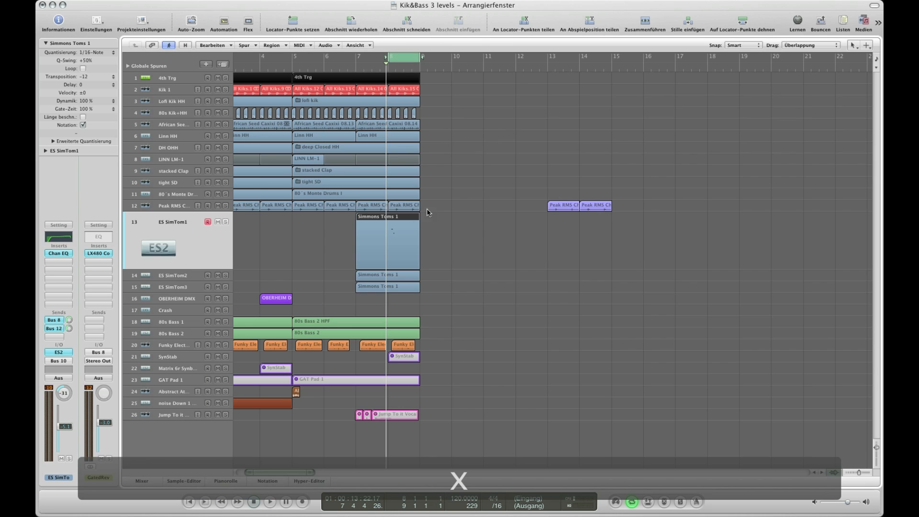
{"action": "left_click_drag", "start_coordinate": [388, 58], "coordinate": [354, 57]}
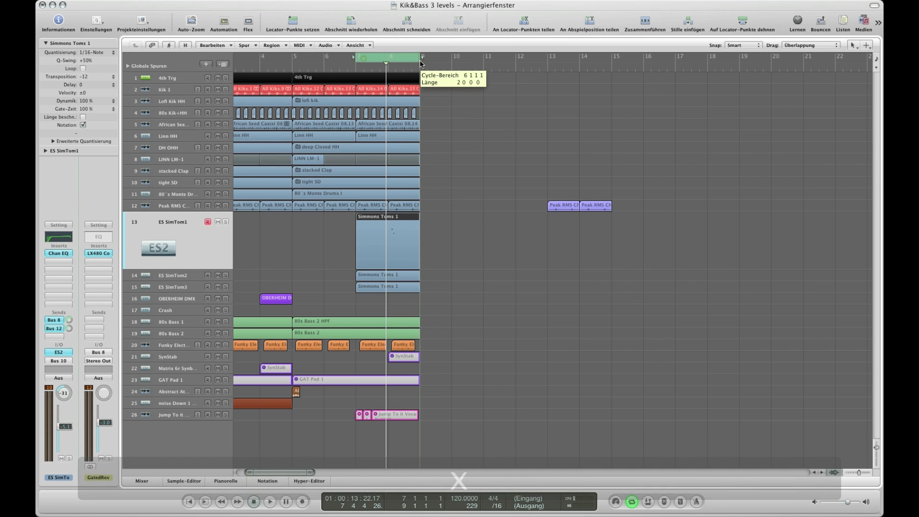
{"action": "key", "text": "x"}
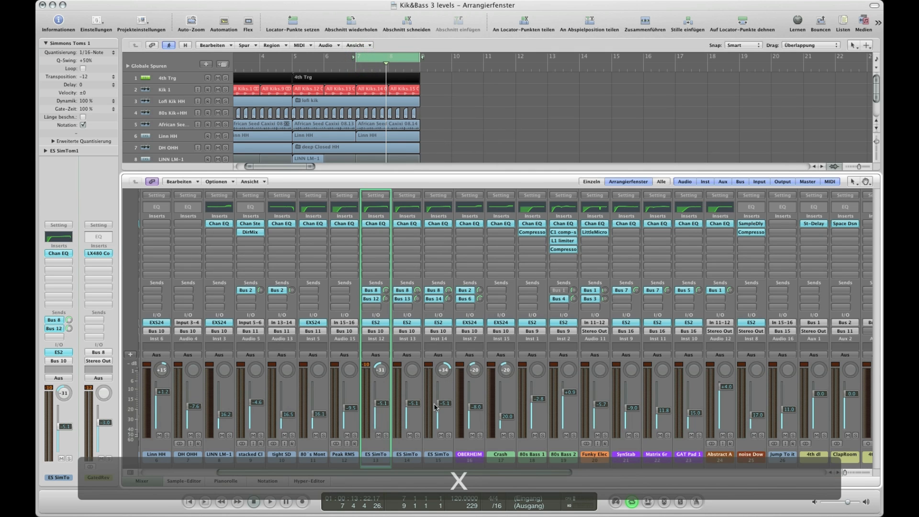
- Play the full mix, open the MultiMeter on the Output channel and return to the drum channels
{"action": "key", "text": "space"}
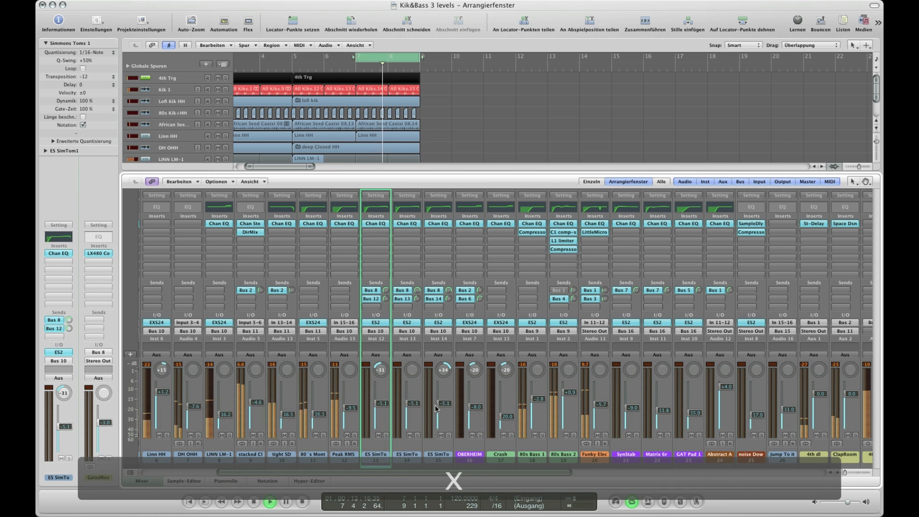
{"action": "scroll", "coordinate": [436, 408], "scroll_direction": "right", "scroll_amount": 10}
{"action": "scroll", "coordinate": [439, 409], "scroll_direction": "right", "scroll_amount": 3}
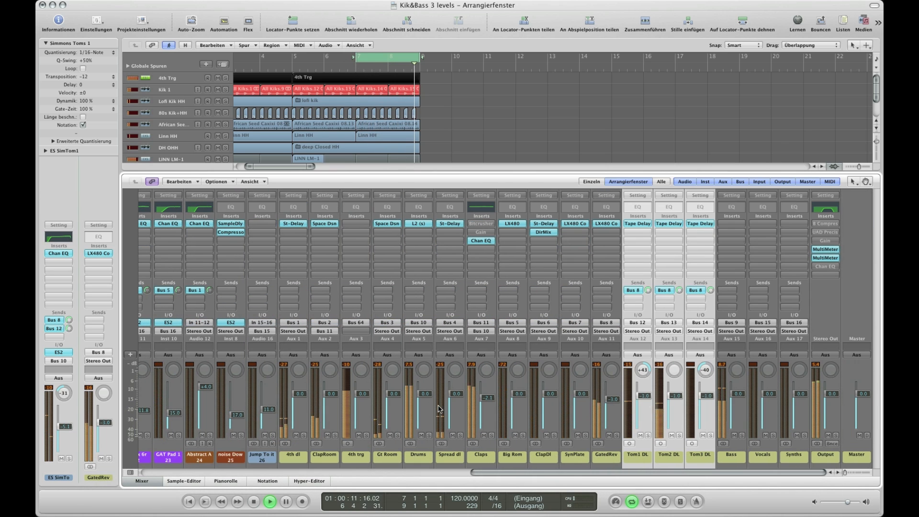
{"action": "left_click", "coordinate": [822, 250]}
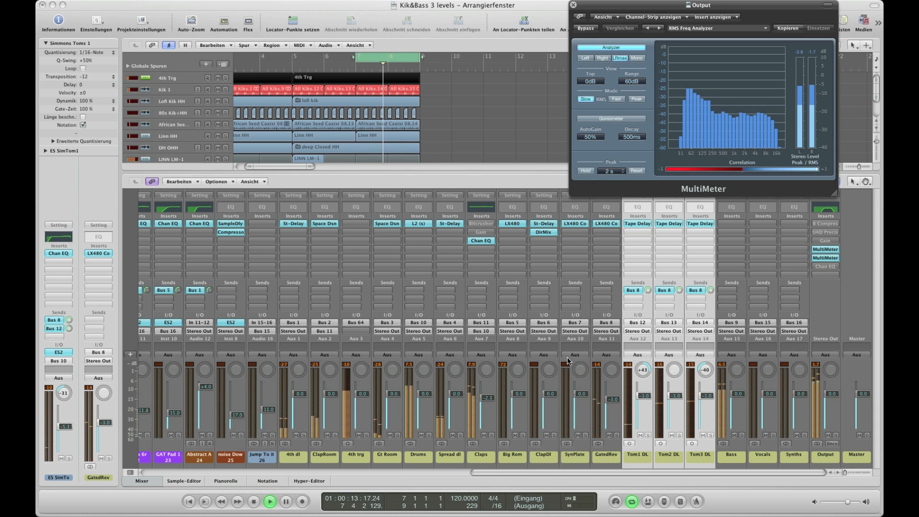
{"action": "scroll", "coordinate": [568, 360], "scroll_direction": "left", "scroll_amount": 10}
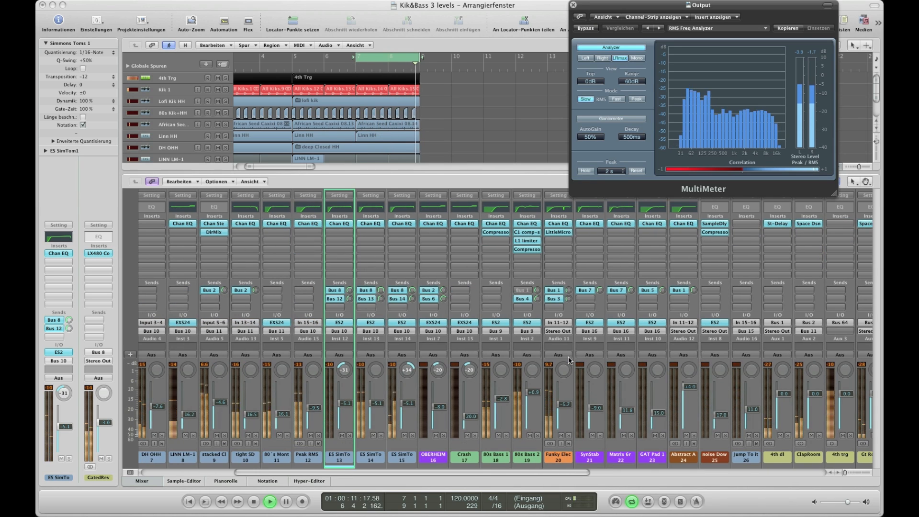